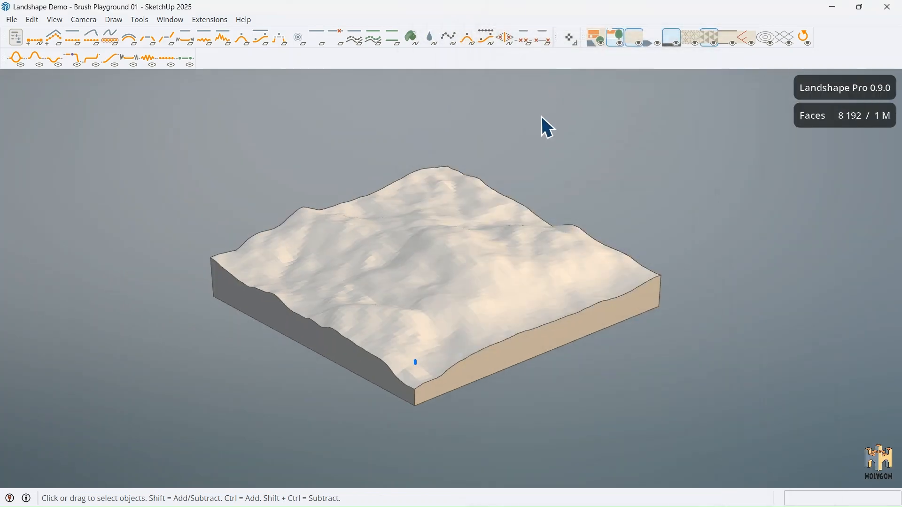
- Undock the Holygon Landshape Brush toolbar so that it floats over the upper part of the terrain view
{"action": "mouse_move", "coordinate": [3, 59]}
{"action": "left_mouse_down"}
{"action": "mouse_move", "coordinate": [24, 108]}
{"action": "mouse_move", "coordinate": [17, 94]}
{"action": "left_mouse_up"}
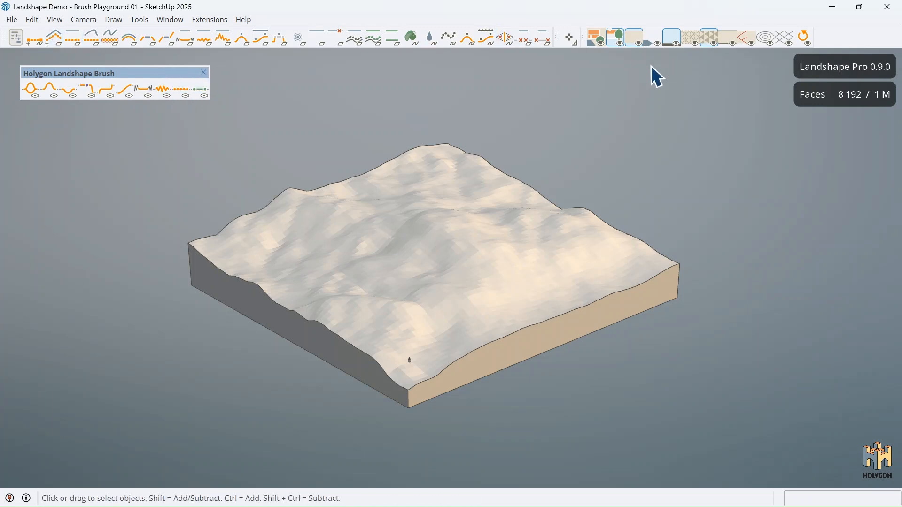
{"action": "middle_click_drag", "start_coordinate": [718, 158], "coordinate": [523, 303]}
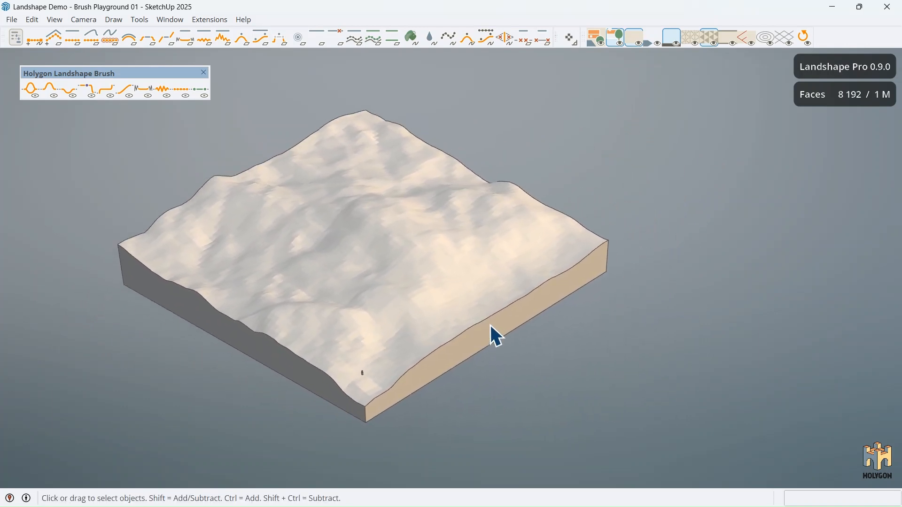
{"action": "scroll", "coordinate": [225, 399], "scroll_direction": "up", "scroll_amount": 5}
{"action": "middle_click_drag", "start_coordinate": [226, 399], "coordinate": [334, 230]}
{"action": "scroll", "coordinate": [328, 308], "scroll_direction": "down", "scroll_amount": 10}
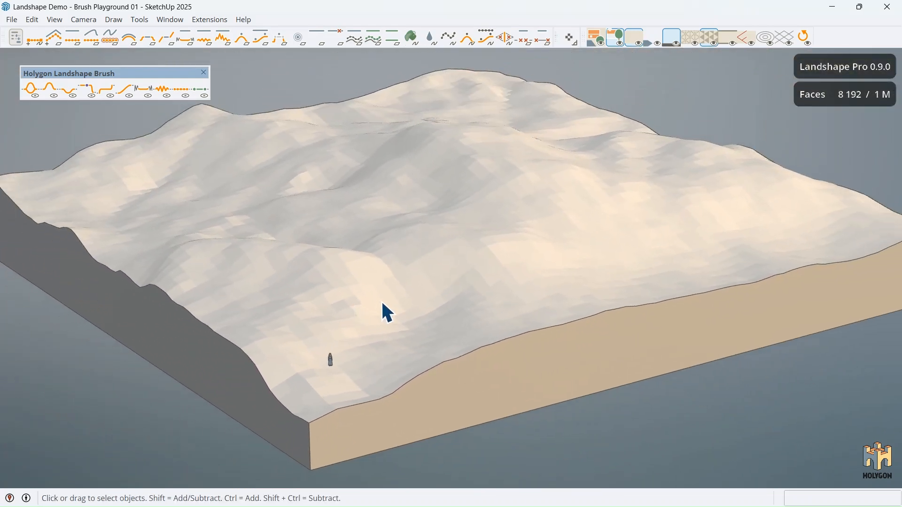
{"action": "scroll", "coordinate": [413, 256], "scroll_direction": "down", "scroll_amount": 1}
{"action": "mouse_move", "coordinate": [445, 262]}
{"action": "middle_mouse_down"}
{"action": "mouse_move", "coordinate": [373, 214]}
{"action": "mouse_move", "coordinate": [460, 232]}
{"action": "mouse_move", "coordinate": [388, 225]}
{"action": "middle_mouse_up"}
{"action": "scroll", "coordinate": [390, 217], "scroll_direction": "down", "scroll_amount": 2}
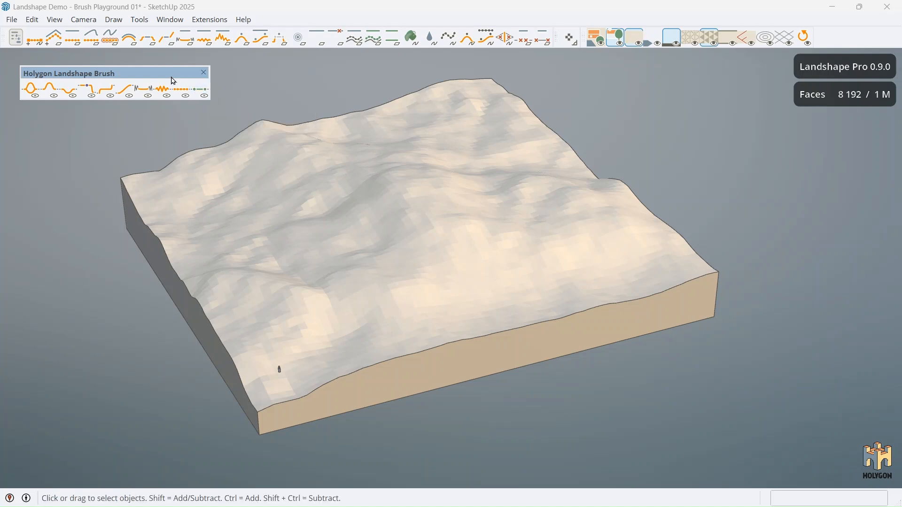
- Activate the Grab brush and set its falloff to 76% with an 18,5 m radius
{"action": "left_click", "coordinate": [34, 97]}
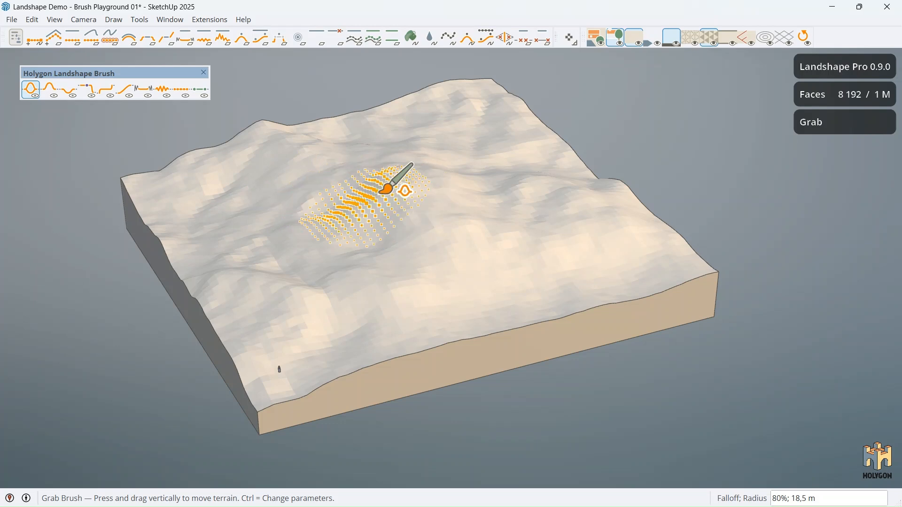
{"action": "key", "text": "ctrl"}
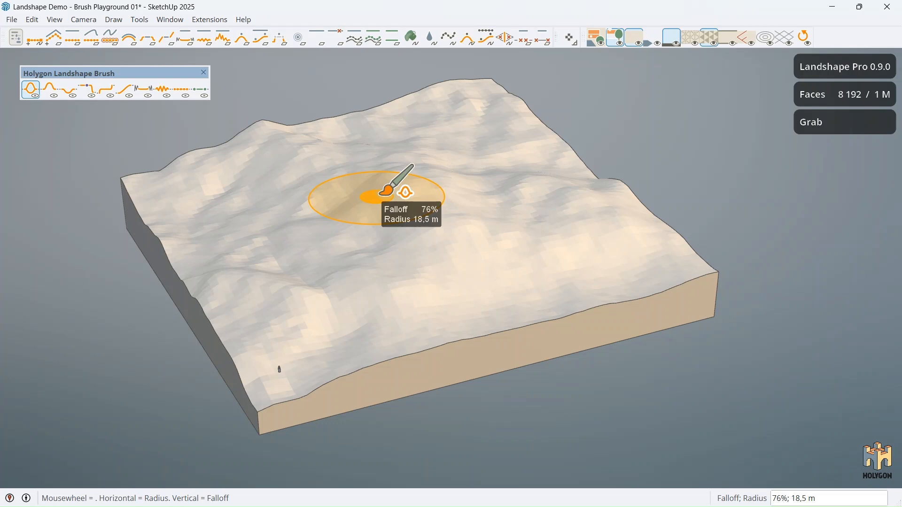
{"action": "key", "text": "ctrl"}
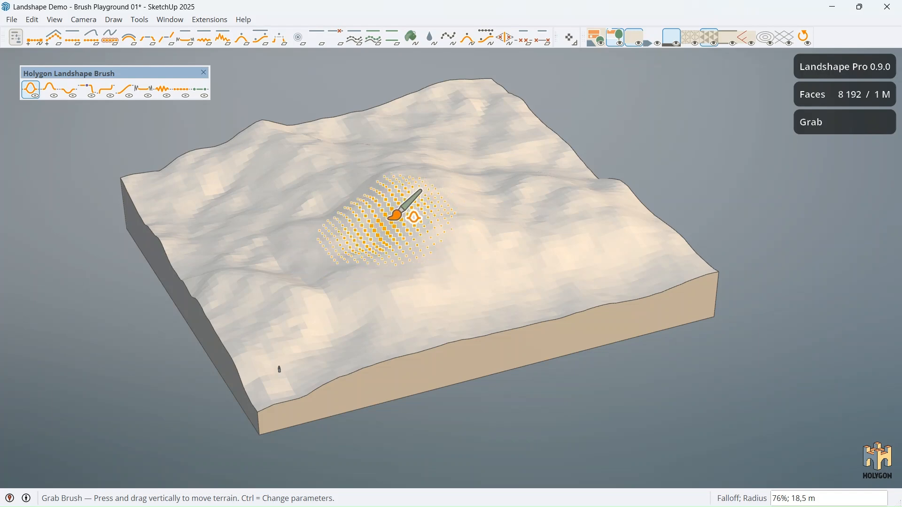
- Show the terrain's hidden mesh edges, examine the vertices under the Grab brush up close, and hide the edges again
{"action": "key", "text": "alt+h"}
{"action": "scroll", "coordinate": [392, 216], "scroll_direction": "up", "scroll_amount": 10}
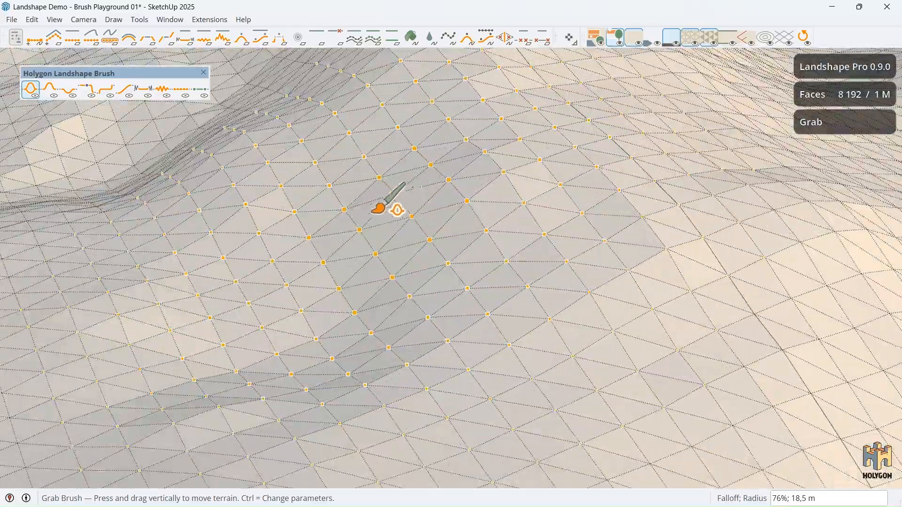
{"action": "scroll", "coordinate": [378, 209], "scroll_direction": "down", "scroll_amount": 6}
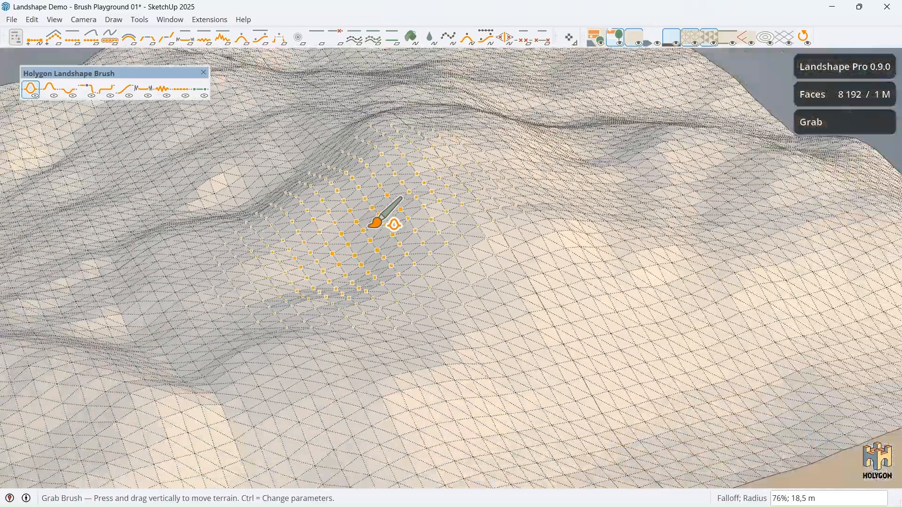
{"action": "scroll", "coordinate": [378, 216], "scroll_direction": "down", "scroll_amount": 8}
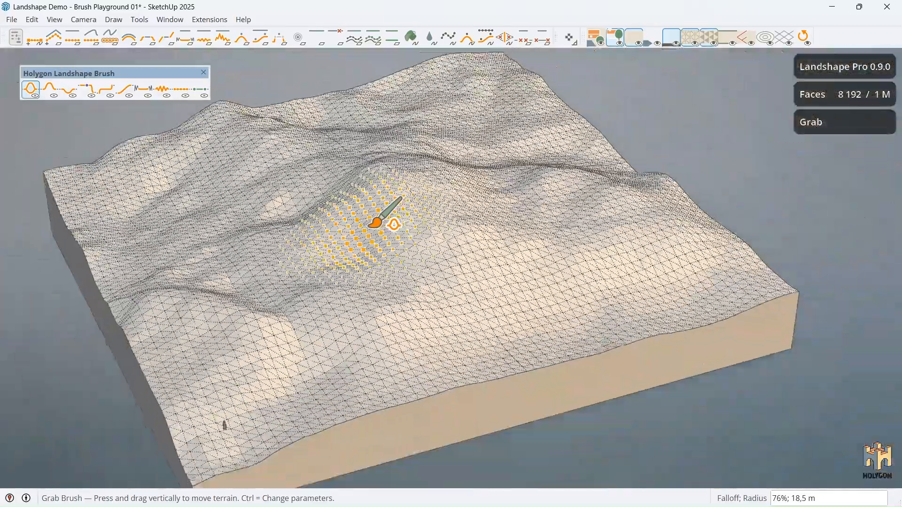
{"action": "key", "text": "alt+h"}
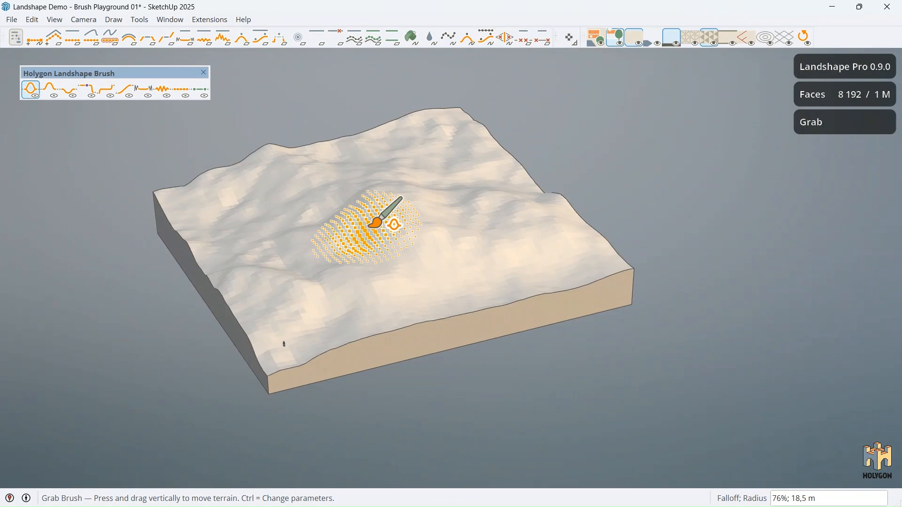
- Set the Grab brush to 9% falloff and 23,8 m radius, pull up a steep-sided plateau mid-terrain, and undo it
{"action": "scroll", "coordinate": [368, 226], "scroll_direction": "up", "scroll_amount": 1}
{"action": "left_click_drag", "start_coordinate": [368, 225], "coordinate": [361, 213]}
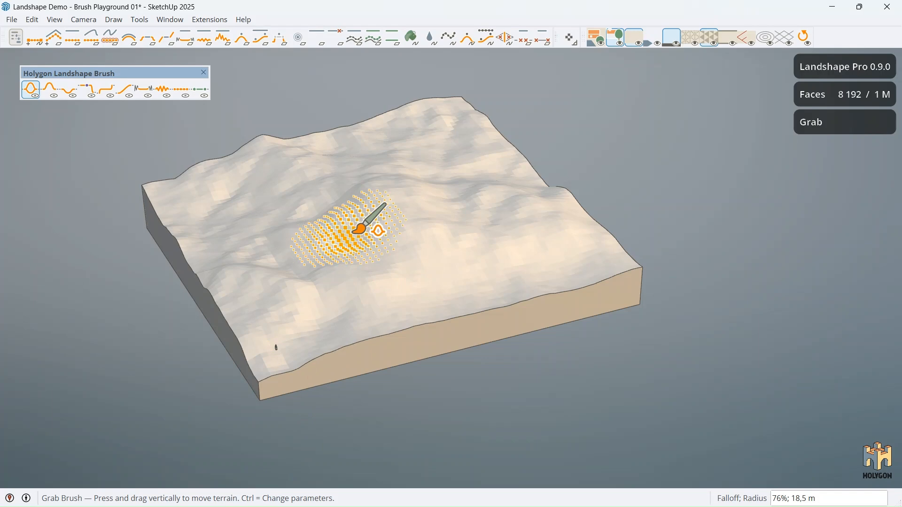
{"action": "scroll", "coordinate": [360, 229], "scroll_direction": "up", "scroll_amount": 4}
{"action": "scroll", "coordinate": [360, 229], "scroll_direction": "down", "scroll_amount": 1}
{"action": "key", "text": "ctrl"}
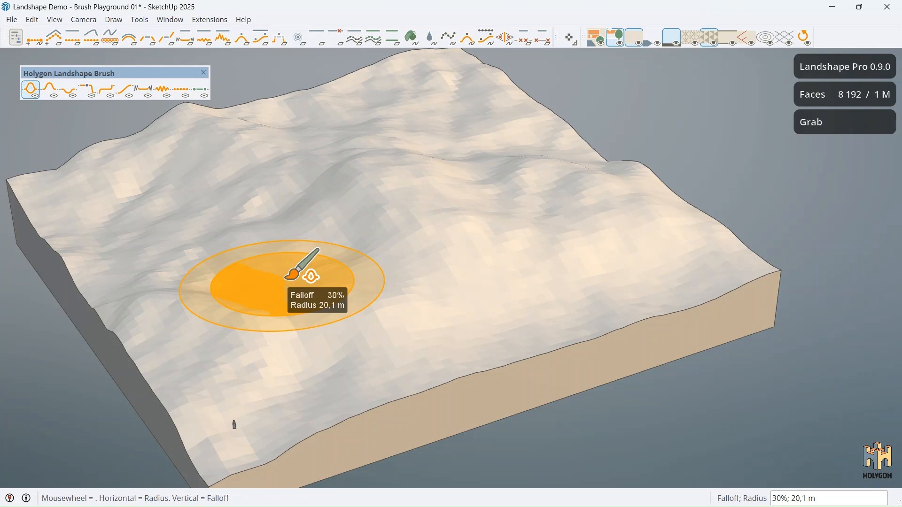
{"action": "mouse_move", "coordinate": [285, 277]}
{"action": "left_mouse_down"}
{"action": "mouse_move", "coordinate": [346, 269]}
{"action": "mouse_move", "coordinate": [282, 272]}
{"action": "left_mouse_up"}
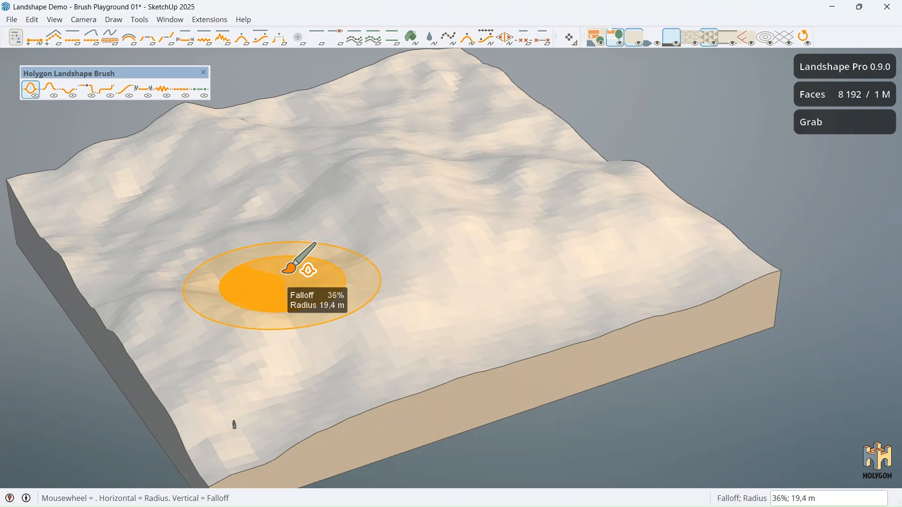
{"action": "mouse_move", "coordinate": [283, 272]}
{"action": "left_mouse_down"}
{"action": "mouse_move", "coordinate": [291, 242]}
{"action": "mouse_move", "coordinate": [292, 282]}
{"action": "left_mouse_up"}
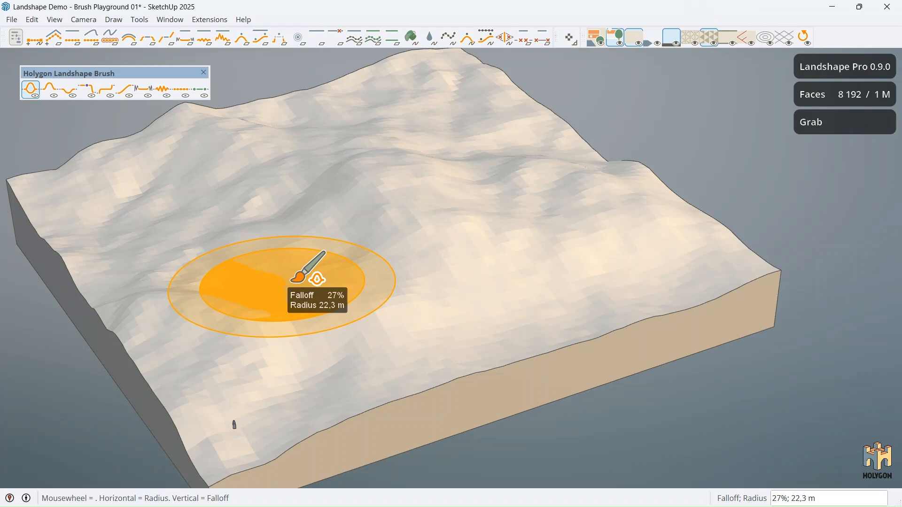
{"action": "left_click_drag", "start_coordinate": [290, 282], "coordinate": [301, 317]}
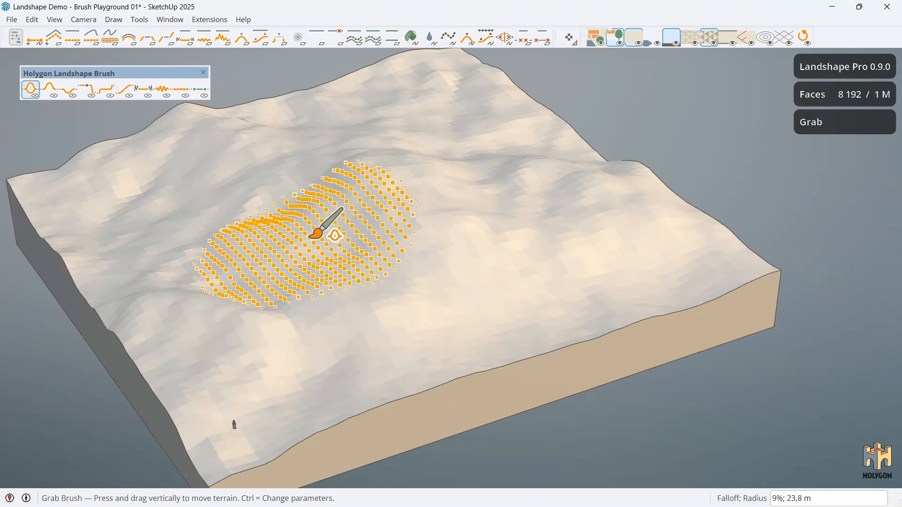
{"action": "left_click_drag", "start_coordinate": [312, 236], "coordinate": [316, 138]}
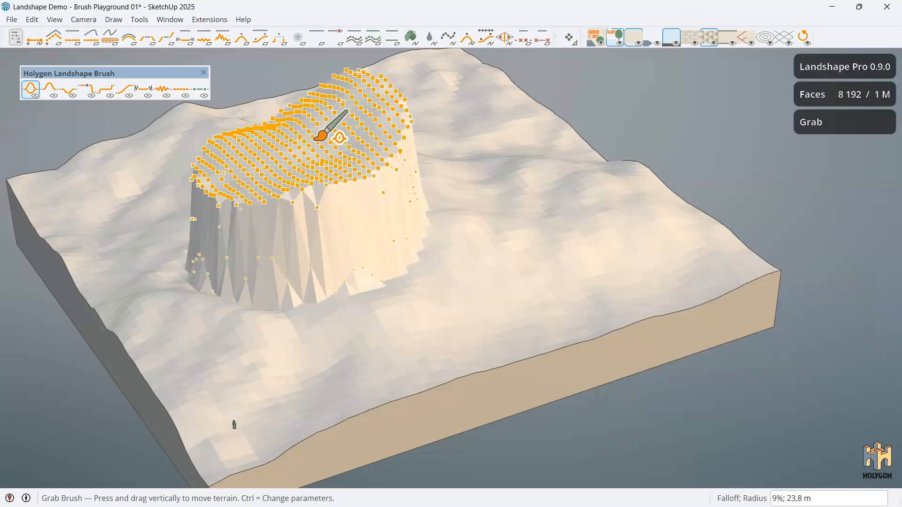
{"action": "key", "text": "ctrl+z"}
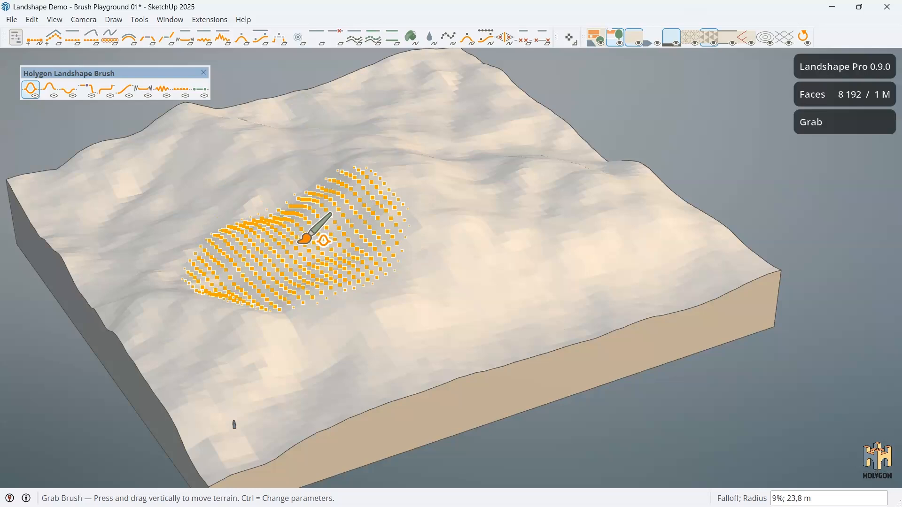
- Set the Grab brush falloff to 90%, pull up a smooth hill in the middle of the terrain, and undo it
{"action": "key", "text": "ctrl"}
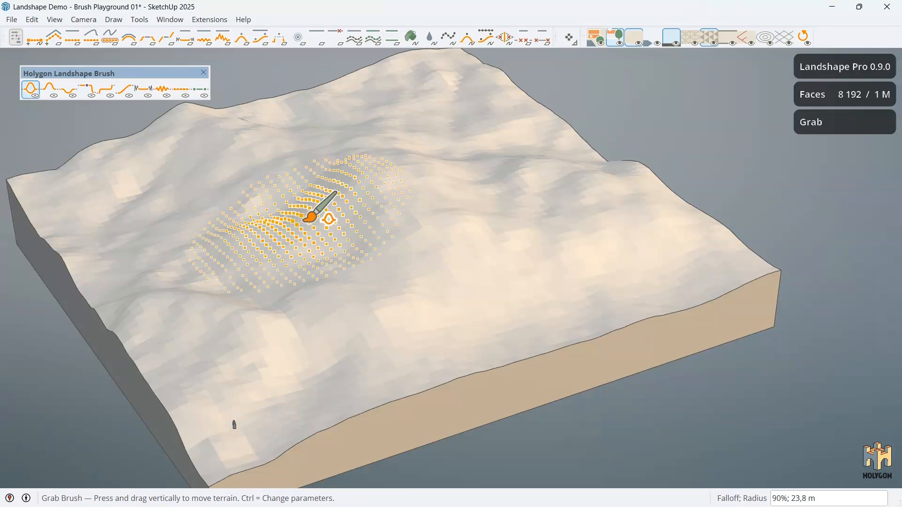
{"action": "mouse_move", "coordinate": [326, 195]}
{"action": "left_mouse_down"}
{"action": "mouse_move", "coordinate": [318, 174]}
{"action": "mouse_move", "coordinate": [332, 141]}
{"action": "left_mouse_up"}
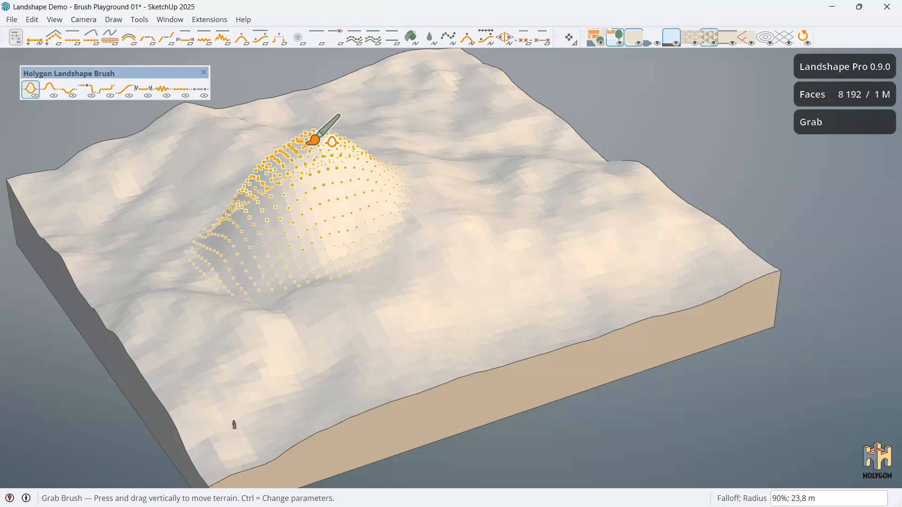
{"action": "key", "text": "ctrl+z"}
{"action": "left_click_drag", "start_coordinate": [332, 145], "coordinate": [324, 195]}
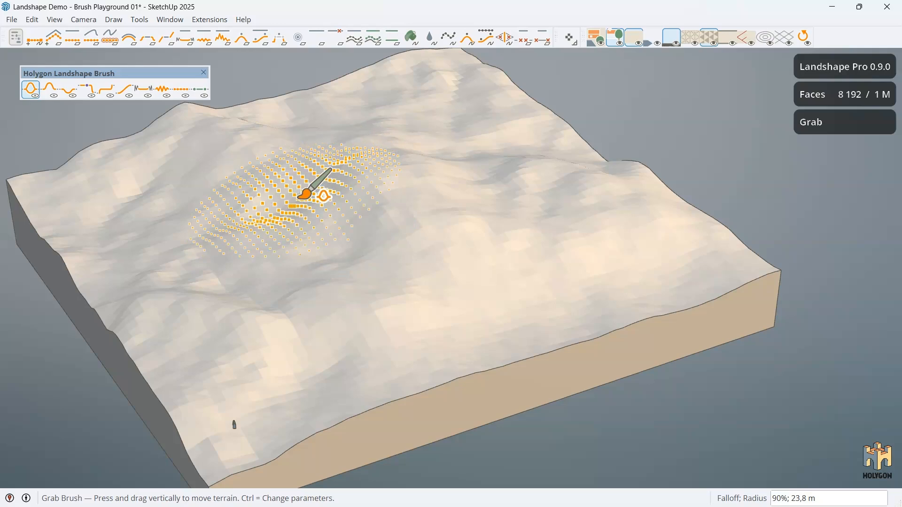
- Reposition the floating brush toolbar and raise a low central hill with the Grab brush at 90% falloff and 22,9 m radius
{"action": "key", "text": "space"}
{"action": "left_click_drag", "start_coordinate": [55, 81], "coordinate": [44, 73]}
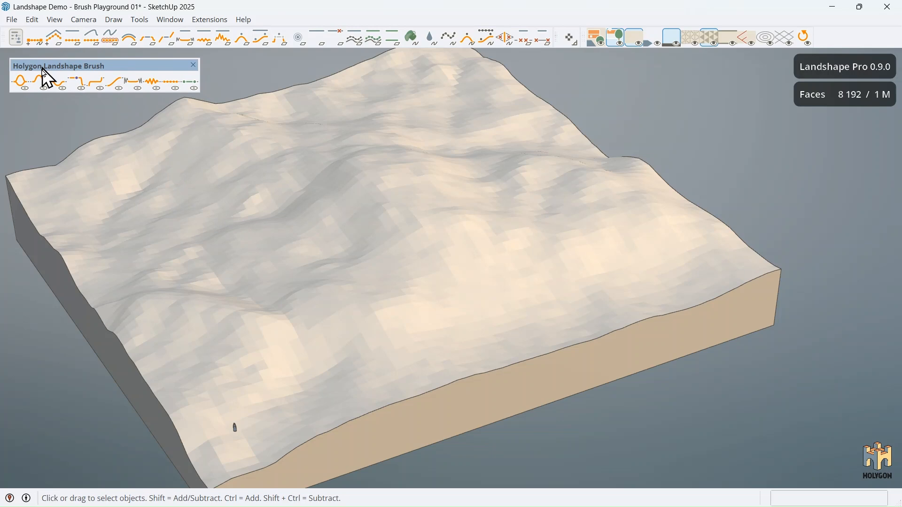
{"action": "left_click", "coordinate": [20, 82]}
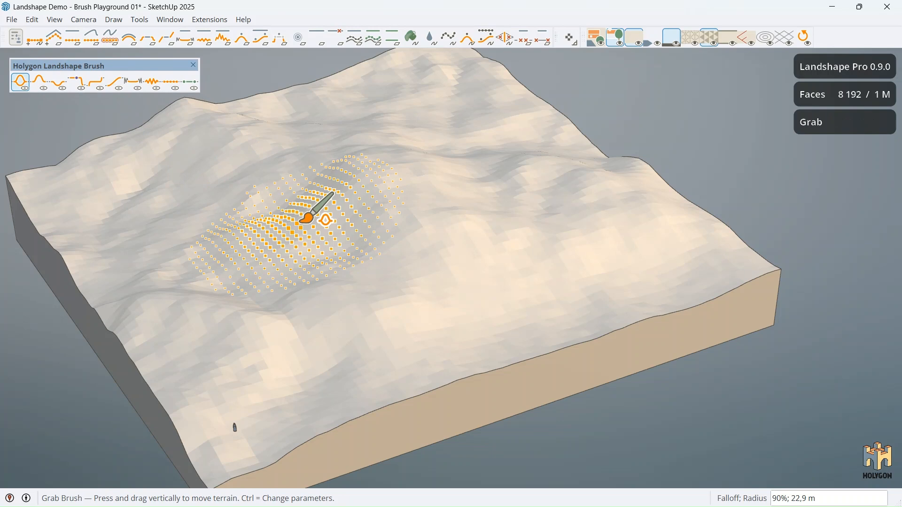
{"action": "mouse_move", "coordinate": [303, 217]}
{"action": "left_mouse_down"}
{"action": "mouse_move", "coordinate": [302, 127]}
{"action": "mouse_move", "coordinate": [297, 159]}
{"action": "mouse_move", "coordinate": [313, 242]}
{"action": "mouse_move", "coordinate": [322, 179]}
{"action": "mouse_move", "coordinate": [324, 195]}
{"action": "left_mouse_up"}
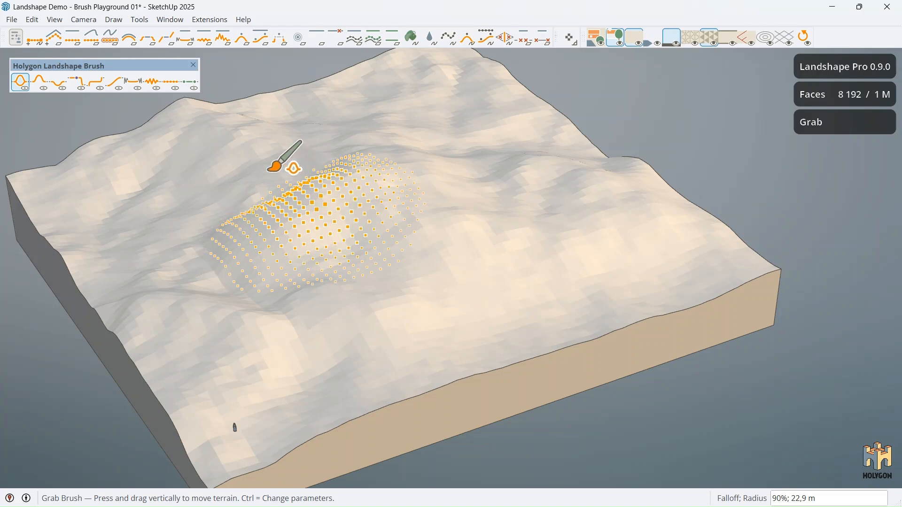
- Paint a ridge across the near-side slope with the Raise brush at 8,7 m height, 100% falloff and 9,3 m radius
{"action": "left_click", "coordinate": [40, 82]}
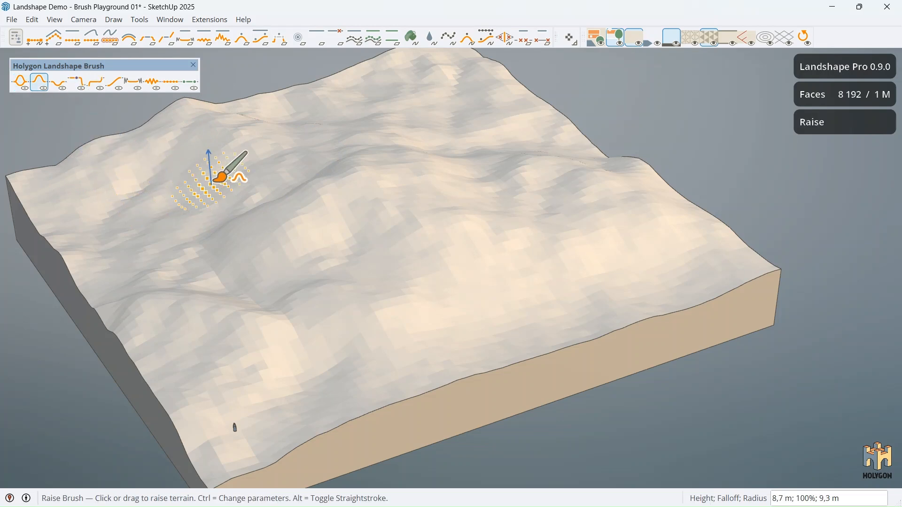
{"action": "mouse_move", "coordinate": [216, 181]}
{"action": "left_mouse_down"}
{"action": "mouse_move", "coordinate": [188, 201]}
{"action": "mouse_move", "coordinate": [203, 238]}
{"action": "mouse_move", "coordinate": [313, 312]}
{"action": "left_mouse_up"}
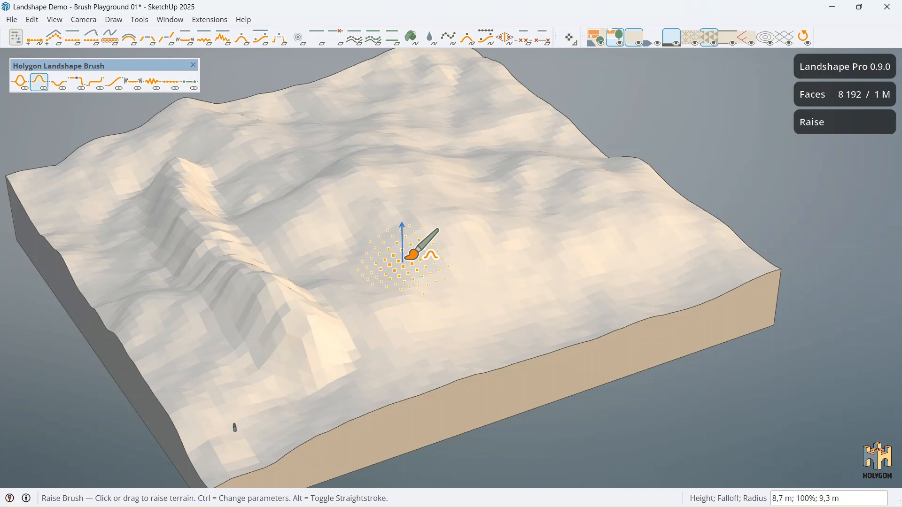
- Set the Raise brush height to 16,6 m and undo the painted ridge
{"action": "key", "text": "ctrl"}
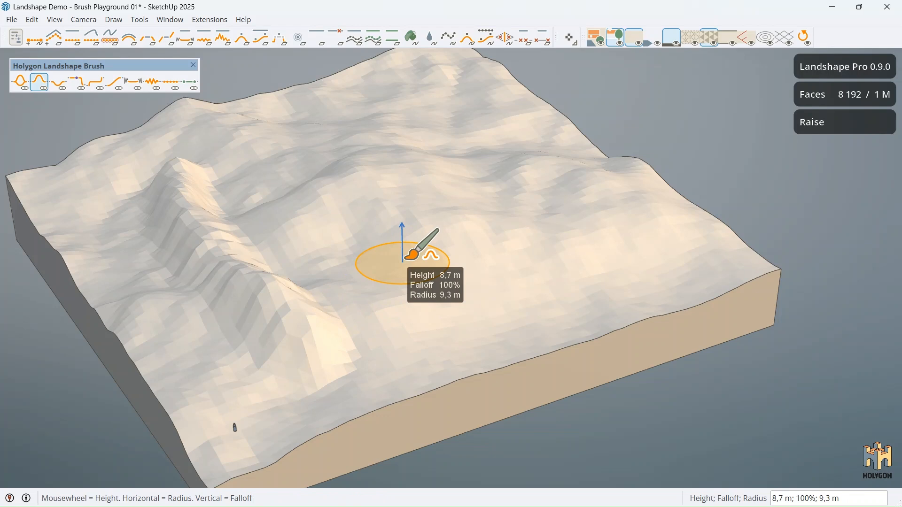
{"action": "scroll", "coordinate": [406, 258], "scroll_direction": "up", "scroll_amount": 2}
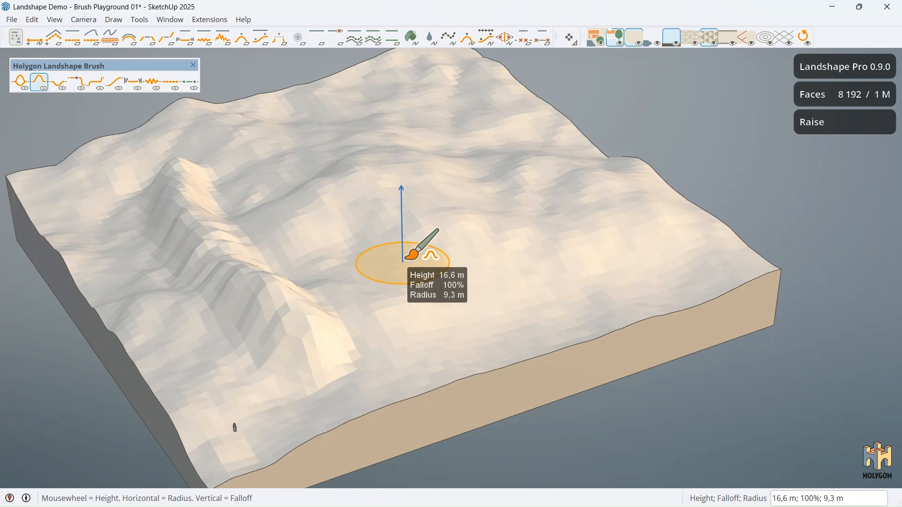
{"action": "key", "text": "ctrl"}
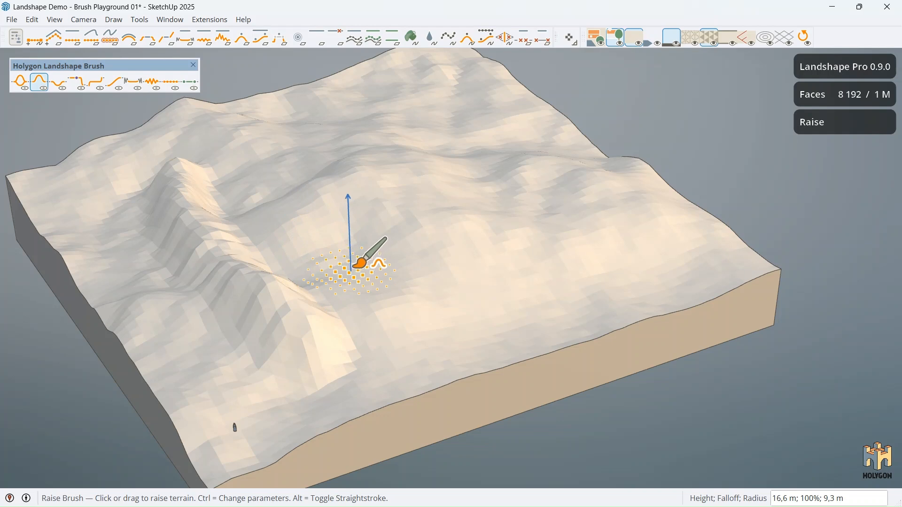
{"action": "key", "text": "ctrl+z"}
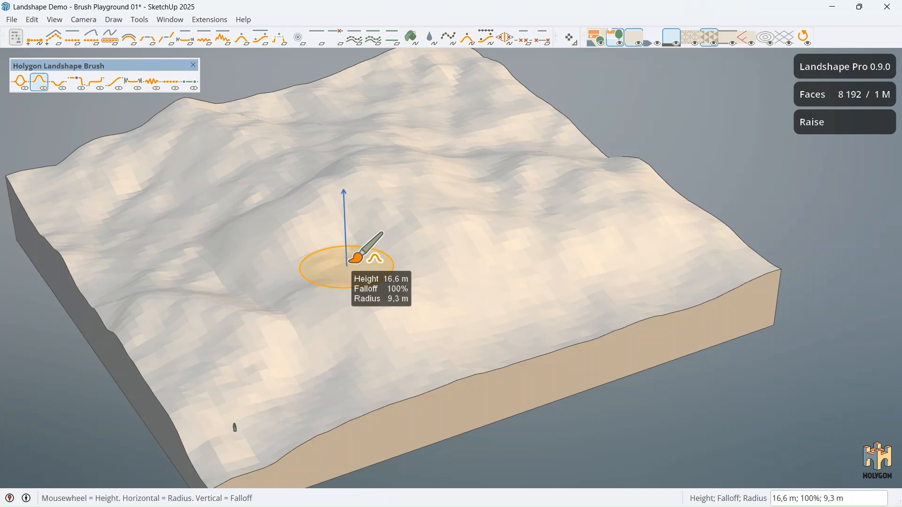
- Carve a closed four-sided trench around the central hill with straight Sink brush strokes at 6,0 m depth, 100% falloff and 5,3 m radius
{"action": "left_click", "coordinate": [58, 82]}
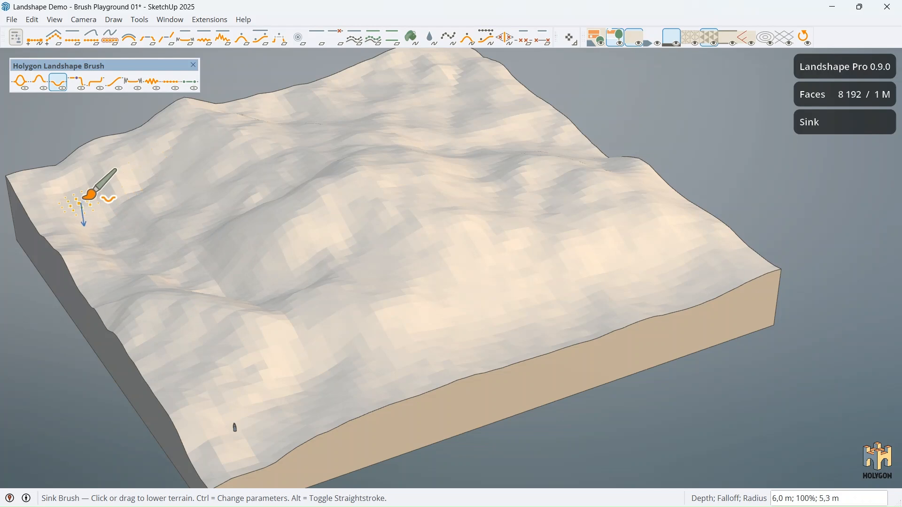
{"action": "left_click", "coordinate": [78, 207]}
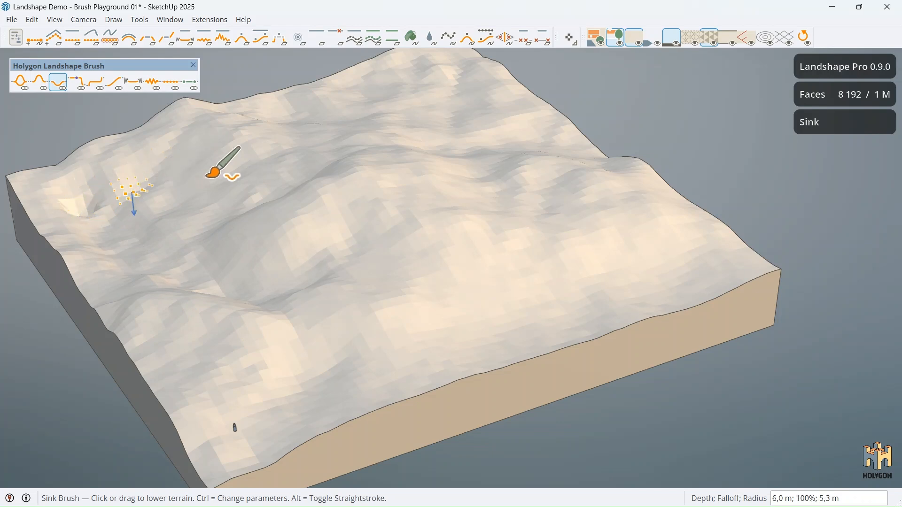
{"action": "left_click", "coordinate": [410, 108]}
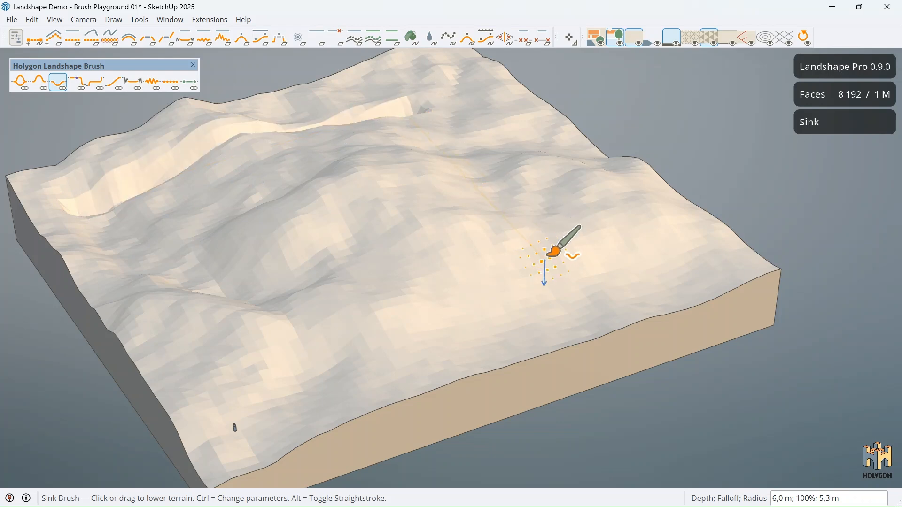
{"action": "left_click", "coordinate": [545, 272]}
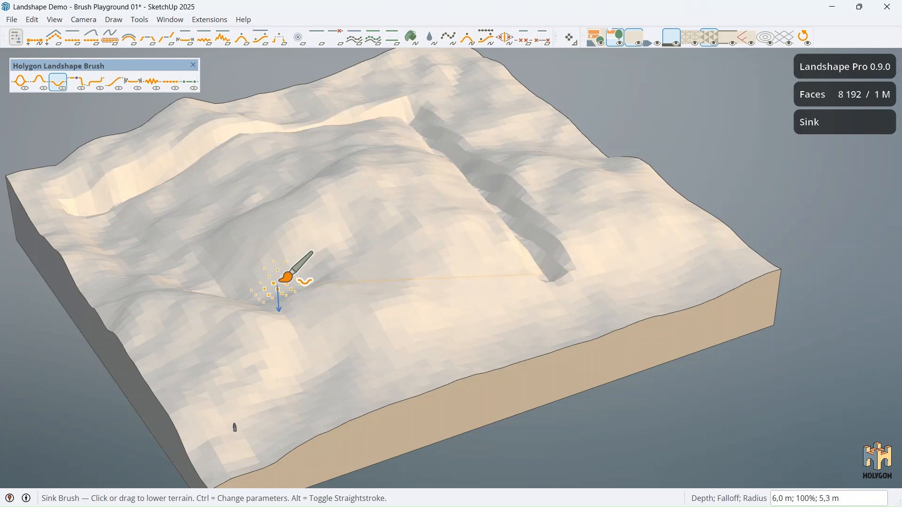
{"action": "left_click", "coordinate": [258, 290]}
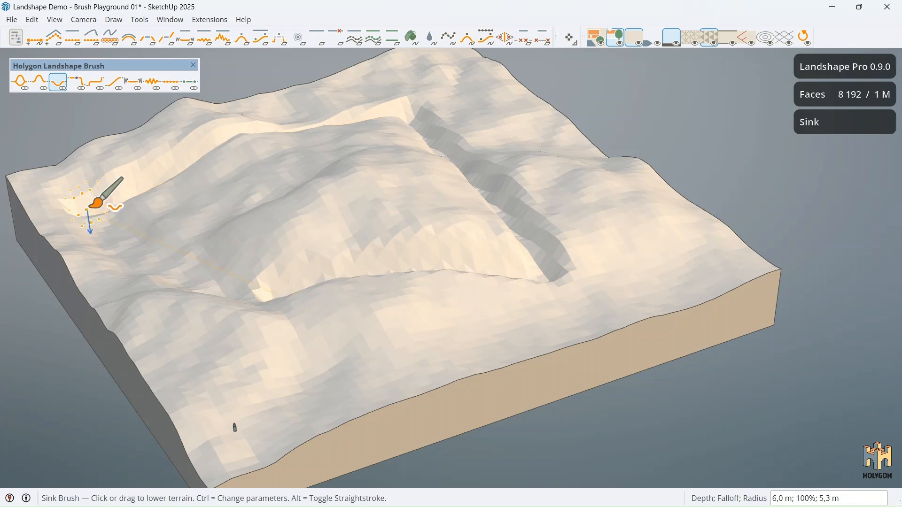
{"action": "left_click", "coordinate": [90, 211]}
- Examine the trench around the central hill from several directions and leave the Sink brush
{"action": "key", "text": "o"}
{"action": "mouse_move", "coordinate": [332, 231]}
{"action": "left_mouse_down"}
{"action": "mouse_move", "coordinate": [302, 298]}
{"action": "mouse_move", "coordinate": [117, 302]}
{"action": "left_mouse_up"}
{"action": "mouse_move", "coordinate": [117, 301]}
{"action": "middle_mouse_down"}
{"action": "mouse_move", "coordinate": [217, 274]}
{"action": "mouse_move", "coordinate": [450, 283]}
{"action": "mouse_move", "coordinate": [488, 231]}
{"action": "mouse_move", "coordinate": [398, 258]}
{"action": "middle_mouse_up"}
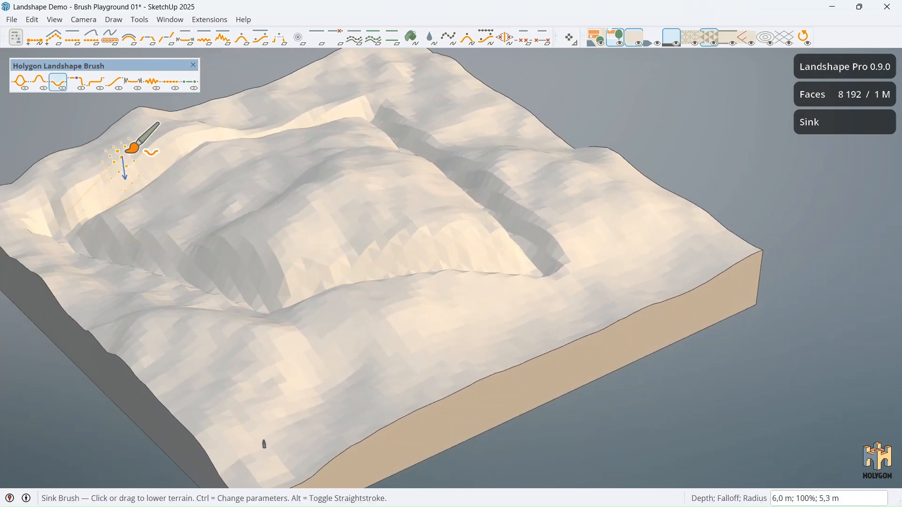
{"action": "middle_click_drag", "start_coordinate": [277, 213], "coordinate": [237, 238]}
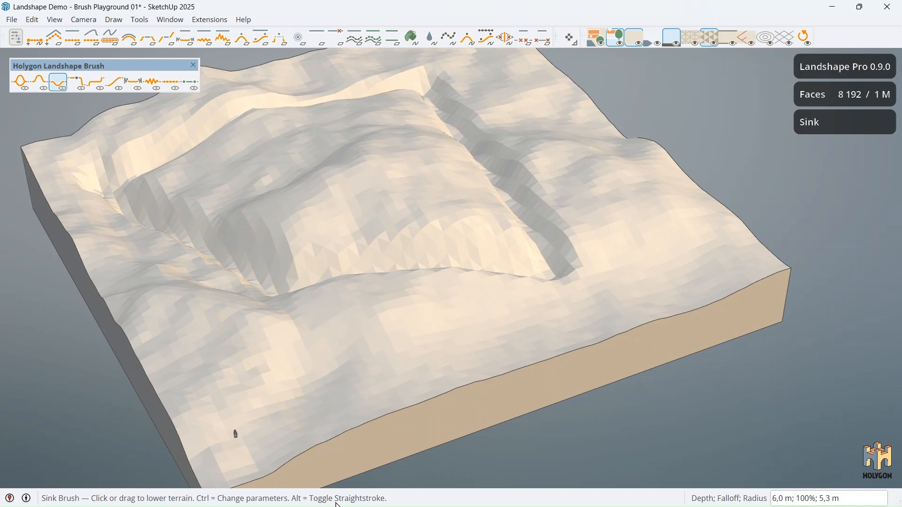
{"action": "mouse_move", "coordinate": [404, 256]}
{"action": "middle_mouse_down"}
{"action": "mouse_move", "coordinate": [201, 201]}
{"action": "mouse_move", "coordinate": [298, 235]}
{"action": "middle_mouse_up"}
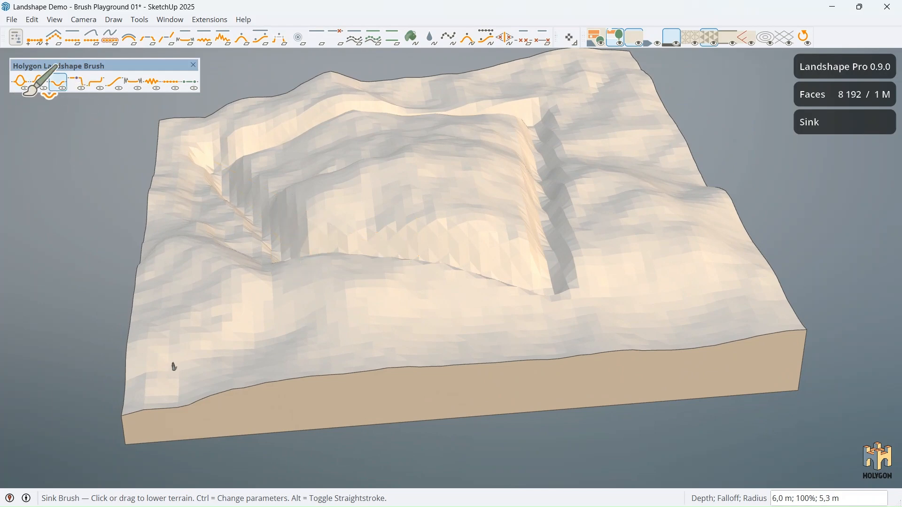
{"action": "middle_click_drag", "start_coordinate": [297, 288], "coordinate": [269, 308]}
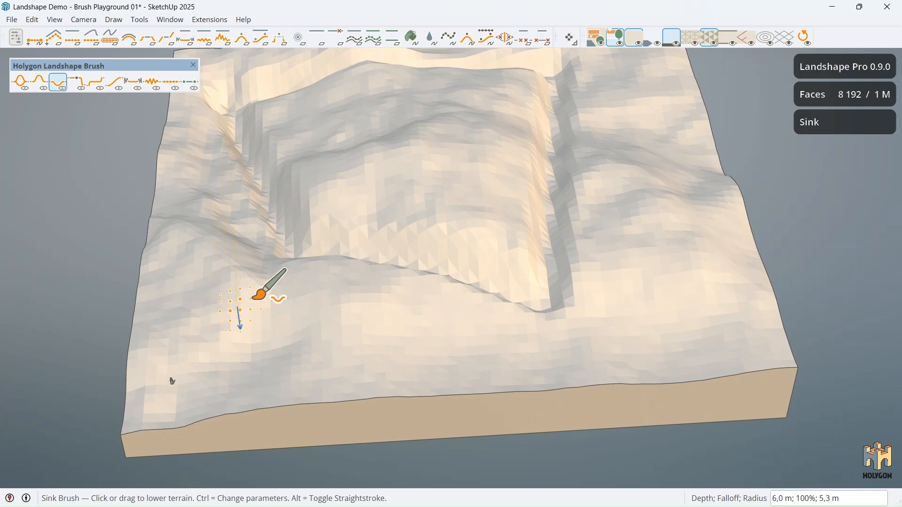
{"action": "middle_click_drag", "start_coordinate": [242, 306], "coordinate": [316, 289]}
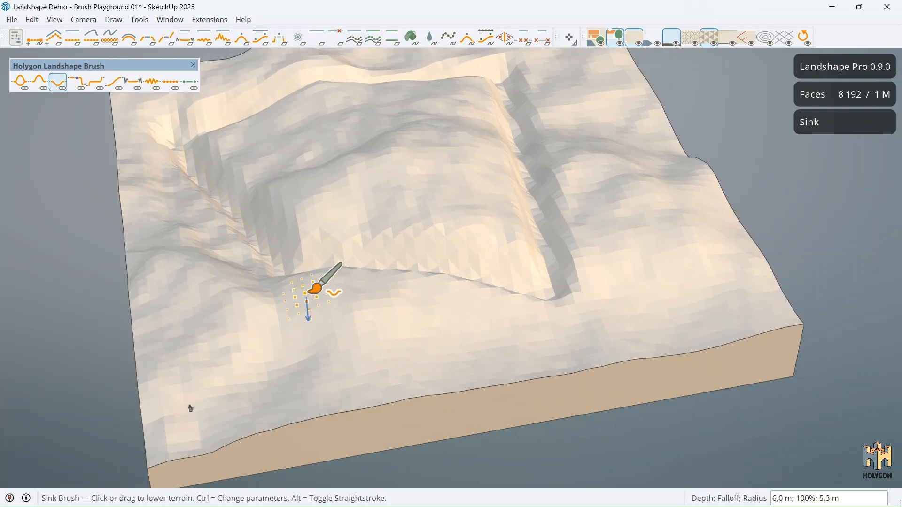
{"action": "mouse_move", "coordinate": [310, 290]}
{"action": "middle_mouse_down"}
{"action": "mouse_move", "coordinate": [238, 318]}
{"action": "mouse_move", "coordinate": [209, 302]}
{"action": "mouse_move", "coordinate": [215, 291]}
{"action": "middle_mouse_up"}
{"action": "key", "text": "space"}
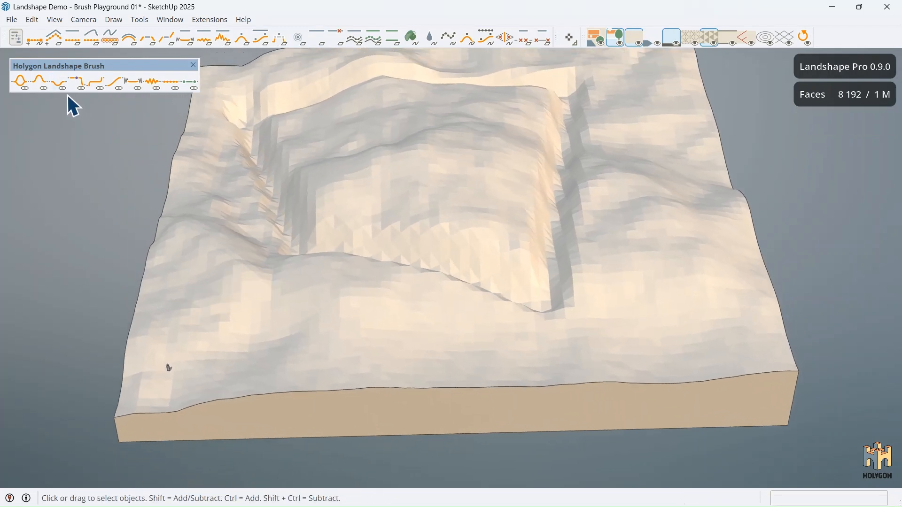
- Raise tall straight walls along two sides outside the trench with the Raise brush at 16,6 m height, 100% falloff and 9,3 m radius
{"action": "left_click", "coordinate": [40, 84]}
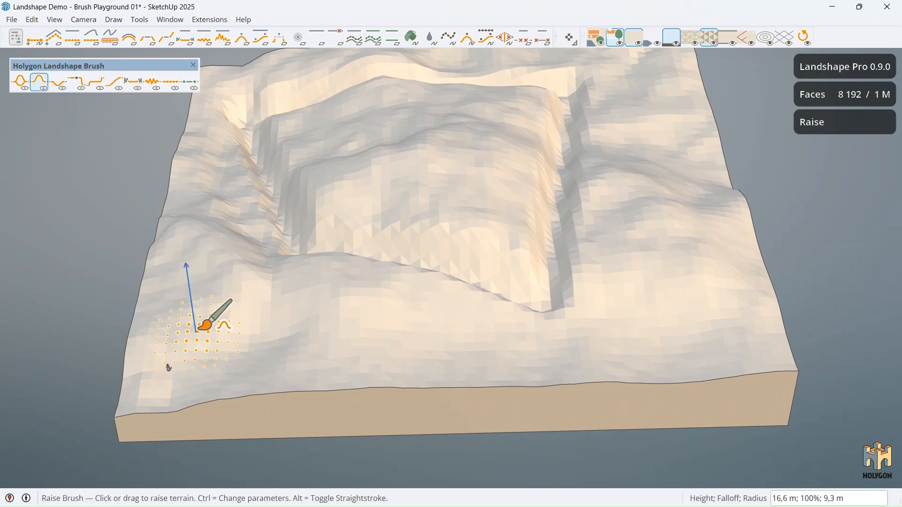
{"action": "left_click", "coordinate": [197, 331]}
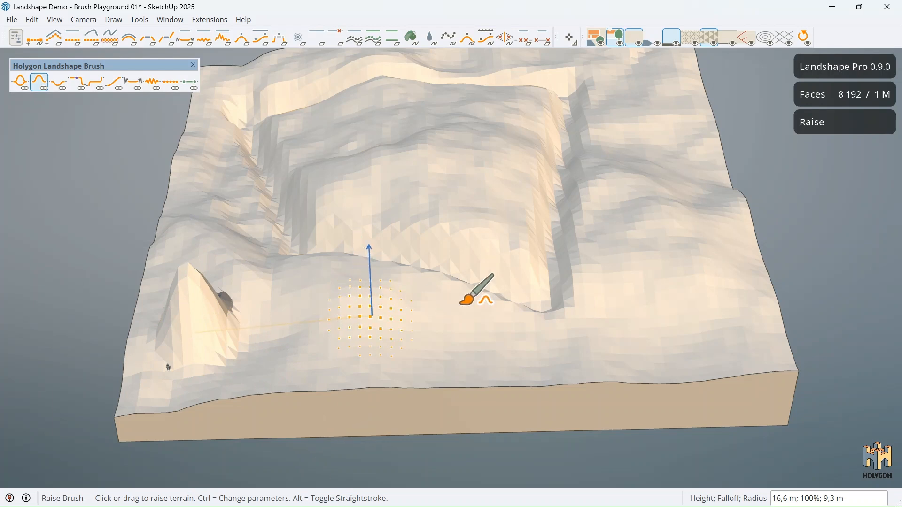
{"action": "left_click", "coordinate": [692, 327]}
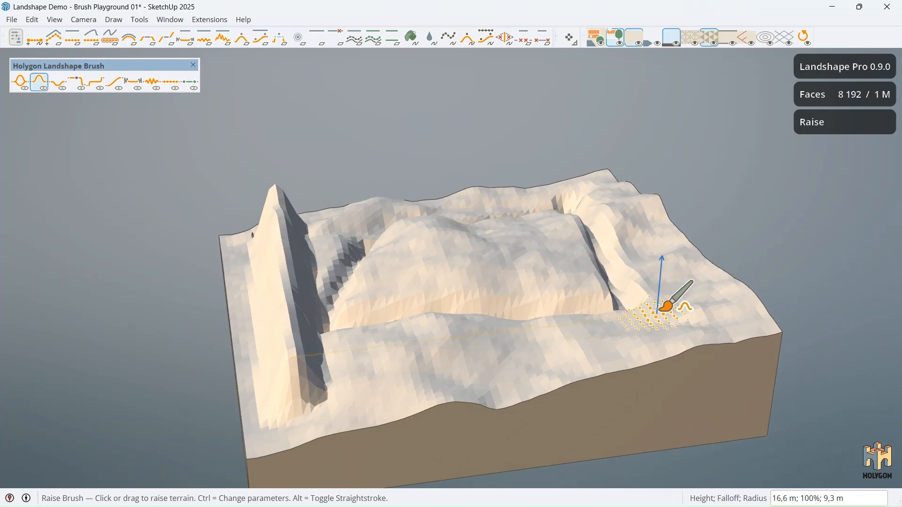
{"action": "left_click", "coordinate": [664, 309]}
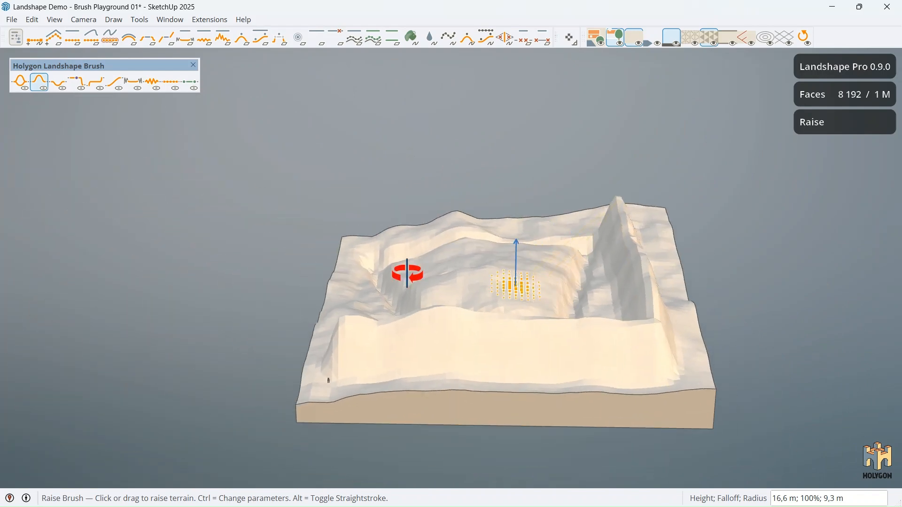
- Undo the walls and trench, set the Raise brush falloff to 32% and radius to 40,5 m, and leave the brush
{"action": "key", "text": "ctrl"}
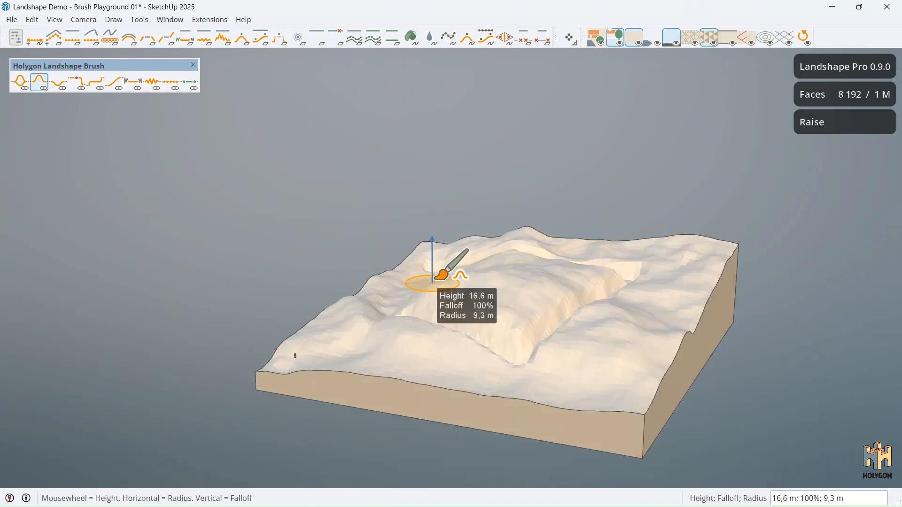
{"action": "middle_click_drag", "start_coordinate": [432, 281], "coordinate": [525, 318]}
{"action": "key", "text": "ctrl"}
{"action": "key", "text": "ctrl"}
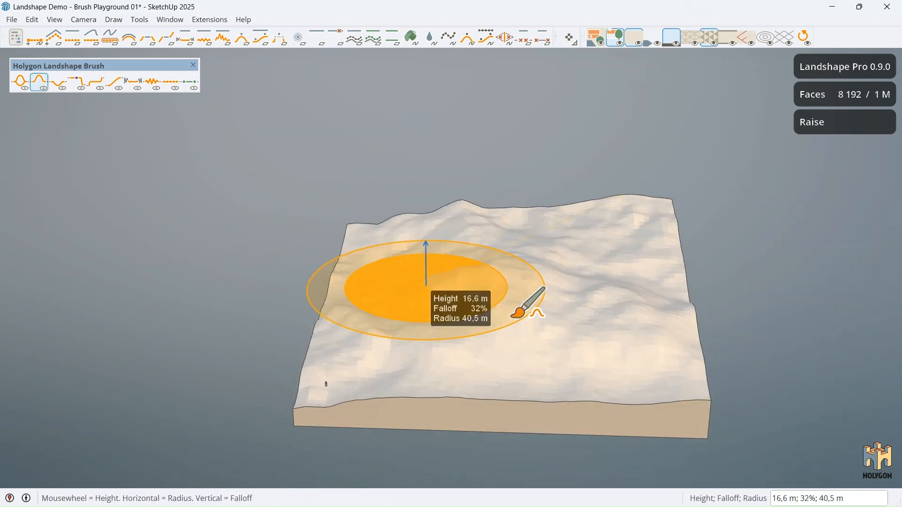
{"action": "left_click", "coordinate": [512, 317]}
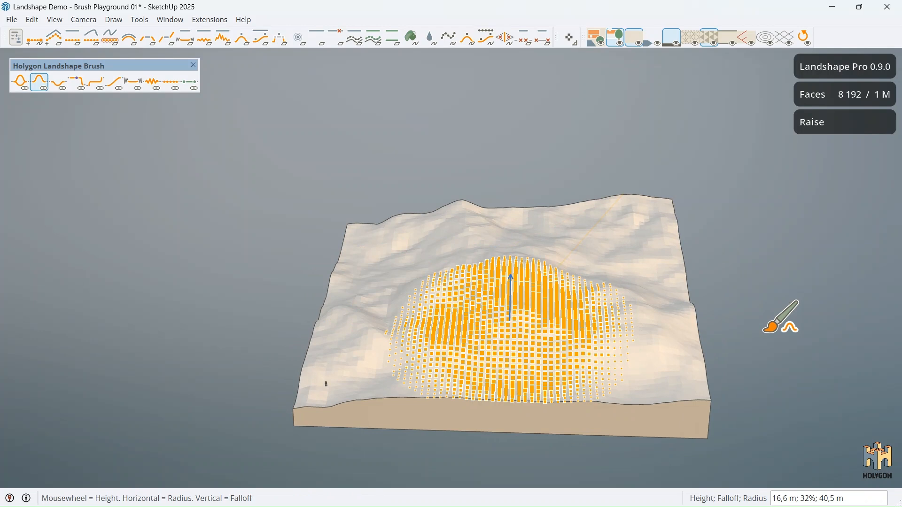
{"action": "key", "text": "space"}
{"action": "key", "text": "Page_Down"}
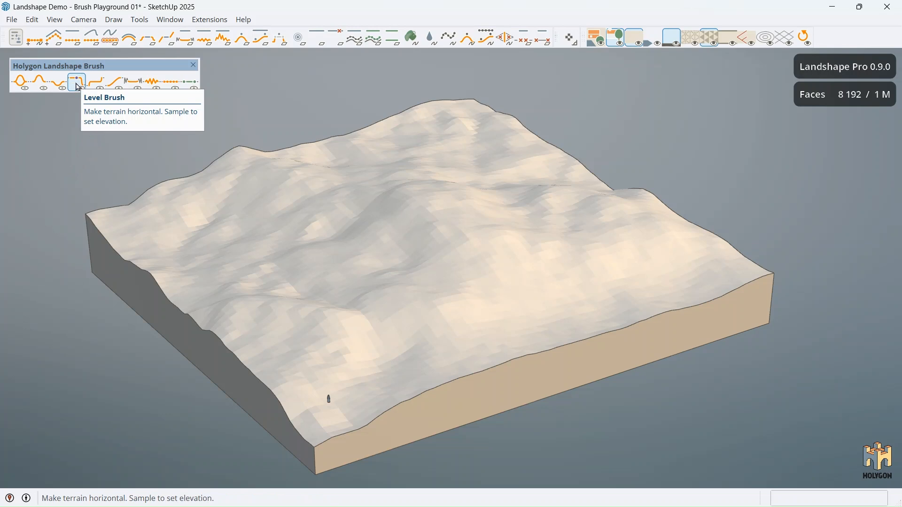
- Partly level the central hillside with repeated Level brush dabs at 33% strength, 97% falloff and 22,5 m radius
{"action": "left_click", "coordinate": [77, 83]}
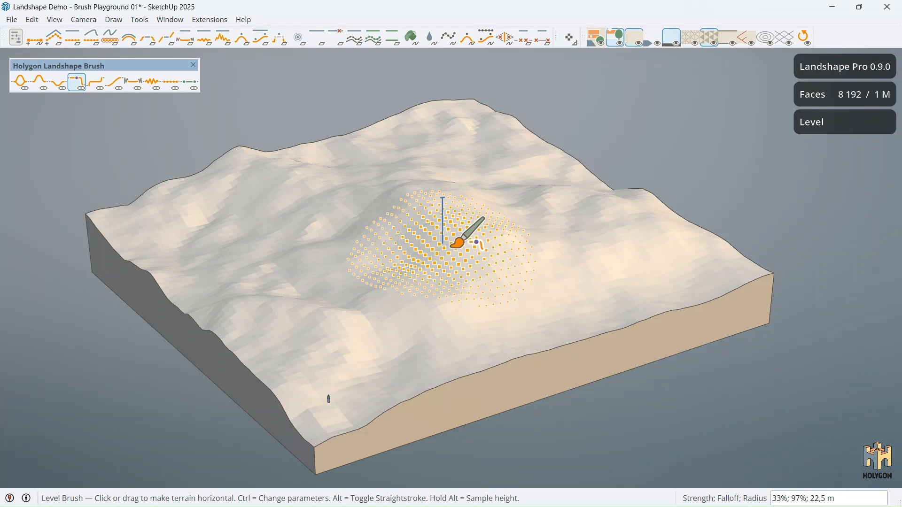
{"action": "mouse_move", "coordinate": [453, 247]}
{"action": "middle_mouse_down"}
{"action": "mouse_move", "coordinate": [383, 217]}
{"action": "mouse_move", "coordinate": [455, 217]}
{"action": "middle_mouse_up"}
{"action": "scroll", "coordinate": [452, 237], "scroll_direction": "up", "scroll_amount": 2}
{"action": "scroll", "coordinate": [452, 236], "scroll_direction": "up", "scroll_amount": 5}
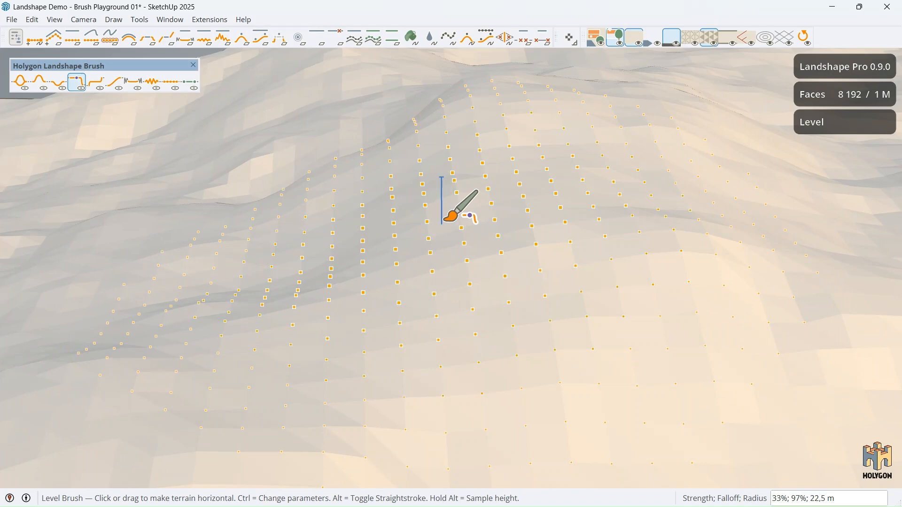
{"action": "scroll", "coordinate": [431, 227], "scroll_direction": "down", "scroll_amount": 3}
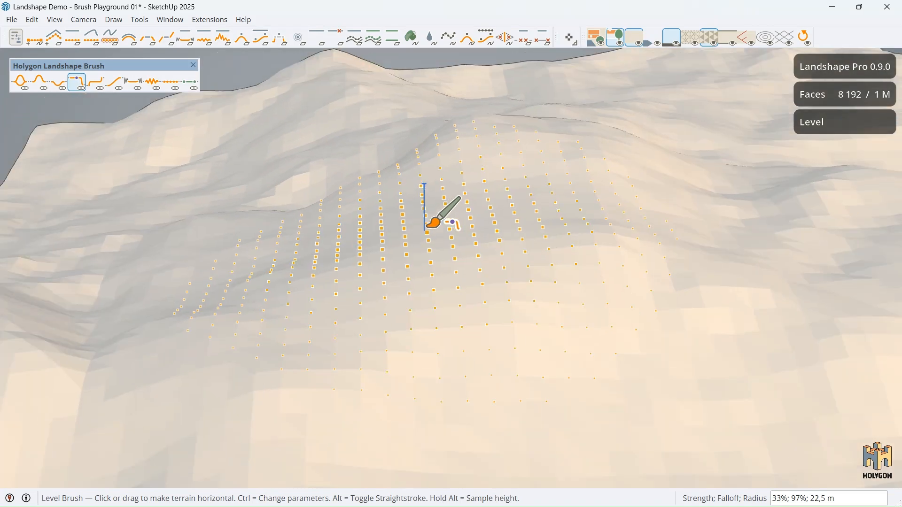
{"action": "left_click", "coordinate": [426, 229]}
{"action": "left_click", "coordinate": [426, 230]}
{"action": "left_click", "coordinate": [426, 229]}
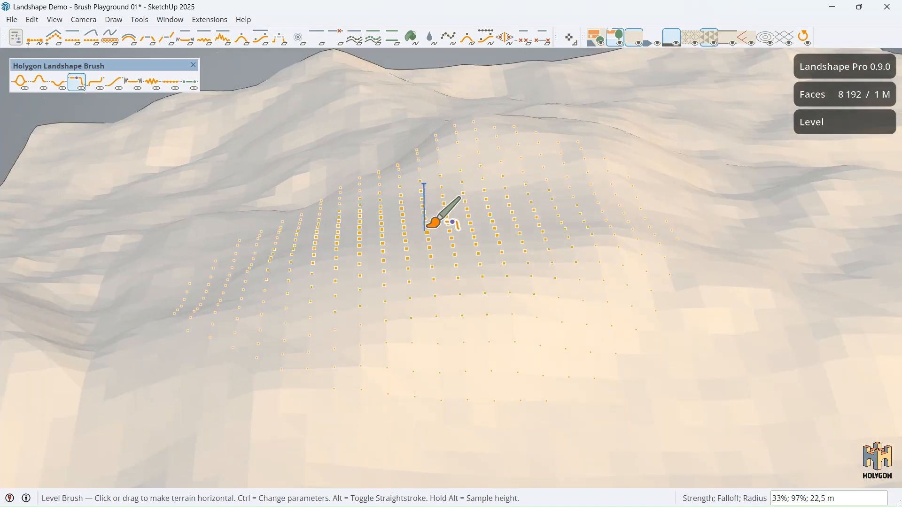
- Set the Level brush falloff to 24% and radius to 25,7 m, and flatten the central hill into a round plateau at 33% strength
{"action": "key", "text": "ctrl"}
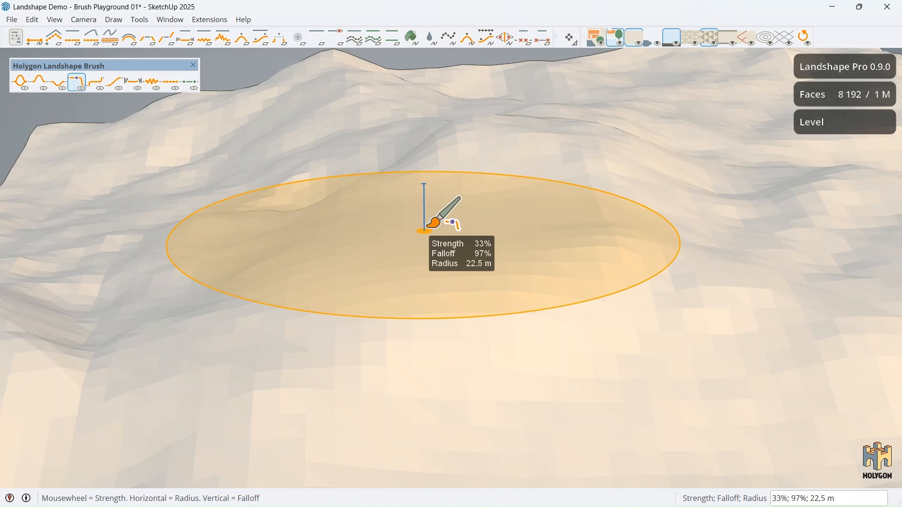
{"action": "mouse_move", "coordinate": [428, 229]}
{"action": "left_mouse_down", "text": "ctrl"}
{"action": "mouse_move", "coordinate": [428, 211]}
{"action": "mouse_move", "coordinate": [443, 254]}
{"action": "left_mouse_up", "text": "ctrl"}
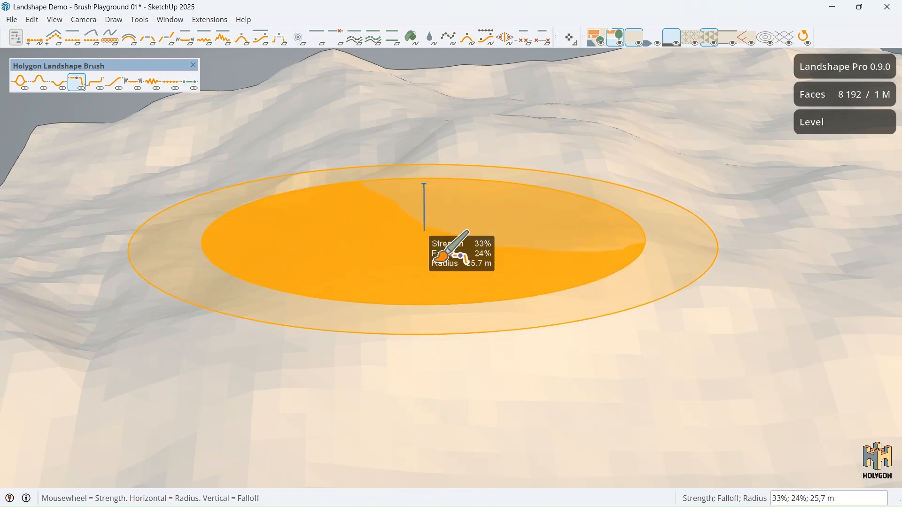
{"action": "scroll", "coordinate": [441, 256], "scroll_direction": "down", "scroll_amount": 5}
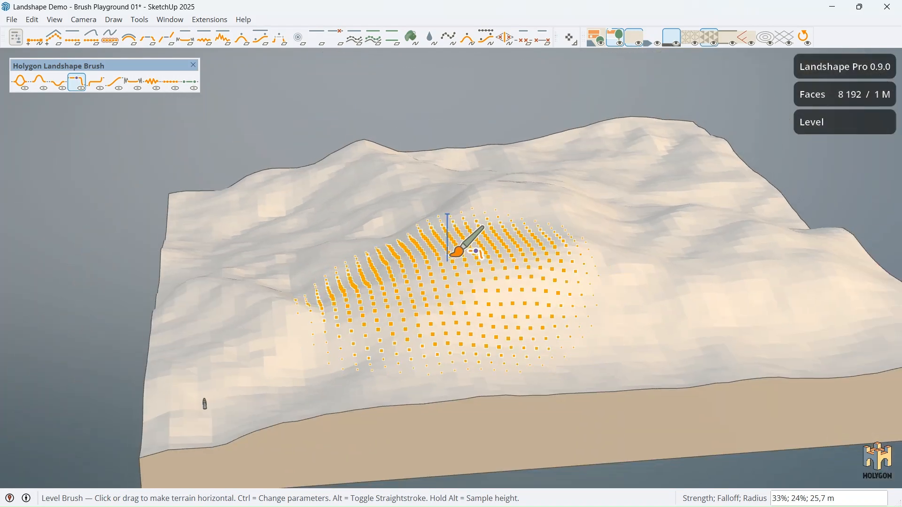
{"action": "mouse_move", "coordinate": [450, 257]}
{"action": "left_mouse_down"}
{"action": "mouse_move", "coordinate": [562, 230]}
{"action": "mouse_move", "coordinate": [620, 236]}
{"action": "left_mouse_up"}
{"action": "mouse_move", "coordinate": [642, 232]}
{"action": "middle_mouse_down"}
{"action": "mouse_move", "coordinate": [523, 237]}
{"action": "mouse_move", "coordinate": [528, 262]}
{"action": "middle_mouse_up"}
{"action": "left_click_drag", "start_coordinate": [526, 262], "coordinate": [551, 258]}
{"action": "mouse_move", "coordinate": [551, 259]}
{"action": "middle_mouse_down"}
{"action": "mouse_move", "coordinate": [529, 263]}
{"action": "mouse_move", "coordinate": [510, 297]}
{"action": "middle_mouse_up"}
{"action": "left_click_drag", "start_coordinate": [509, 298], "coordinate": [553, 286]}
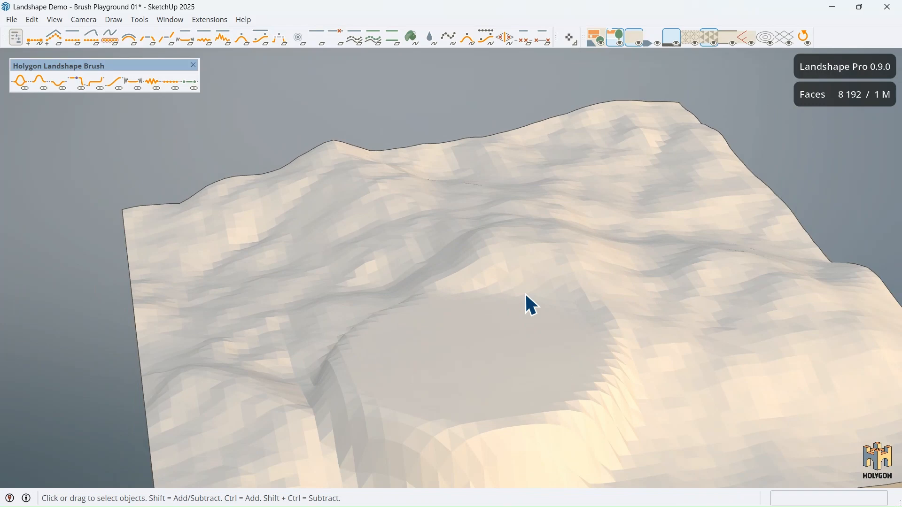
- Move the house from beside the terrain onto the flattened plateau with the Place tool and deselect it
{"action": "scroll", "coordinate": [568, 176], "scroll_direction": "down", "scroll_amount": 2}
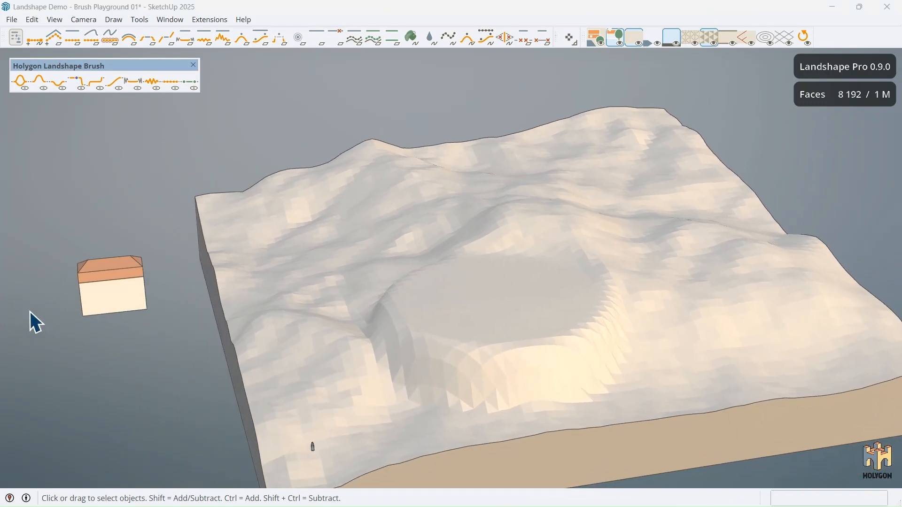
{"action": "left_click", "coordinate": [123, 296]}
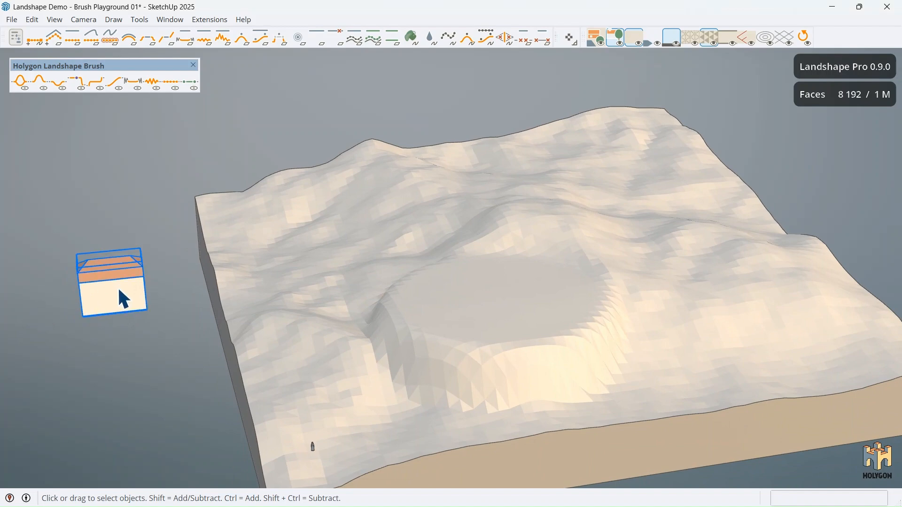
{"action": "key", "text": "p"}
{"action": "scroll", "coordinate": [475, 302], "scroll_direction": "up", "scroll_amount": 2}
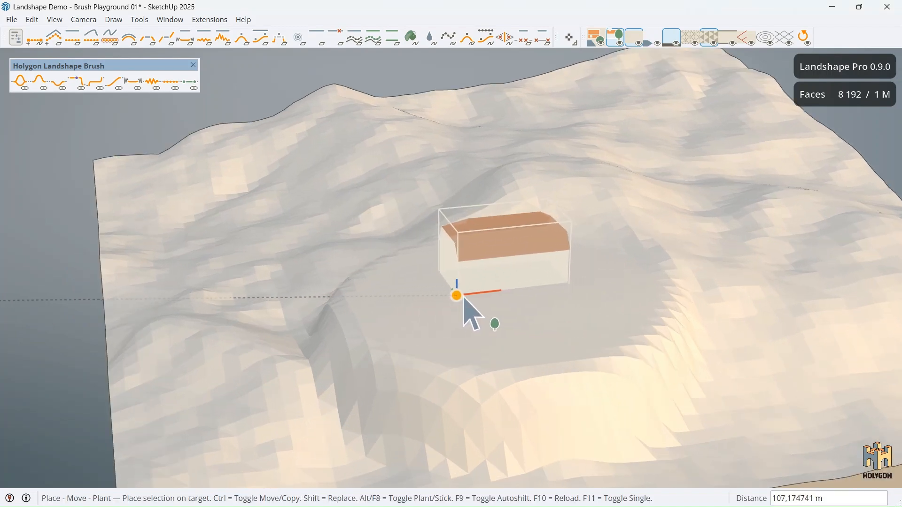
{"action": "left_click_drag", "start_coordinate": [457, 296], "coordinate": [595, 313]}
{"action": "key", "text": "space"}
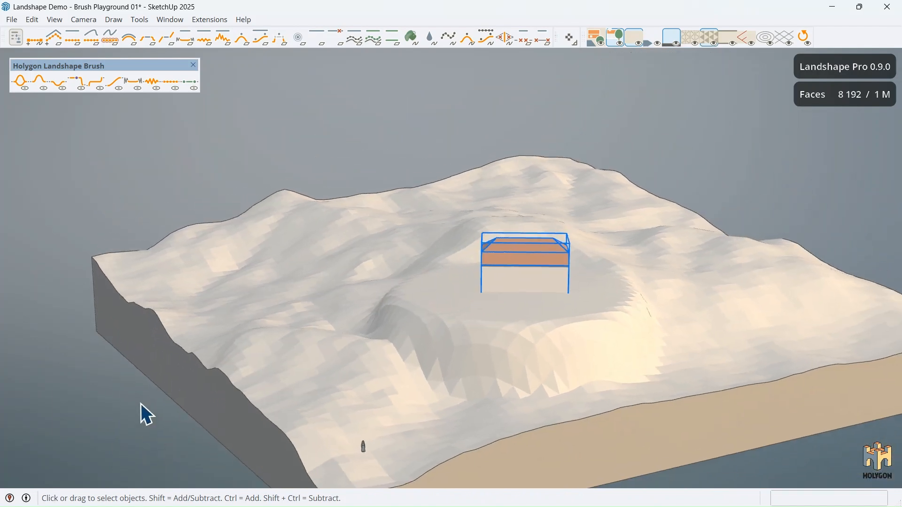
{"action": "left_click", "coordinate": [140, 403]}
- Try the Slope brush on the edge of the house plateau at 100% strength, 50% falloff and 10,0 m radius
{"action": "middle_click_drag", "start_coordinate": [191, 388], "coordinate": [634, 273]}
{"action": "middle_click_drag", "start_coordinate": [400, 277], "coordinate": [450, 294]}
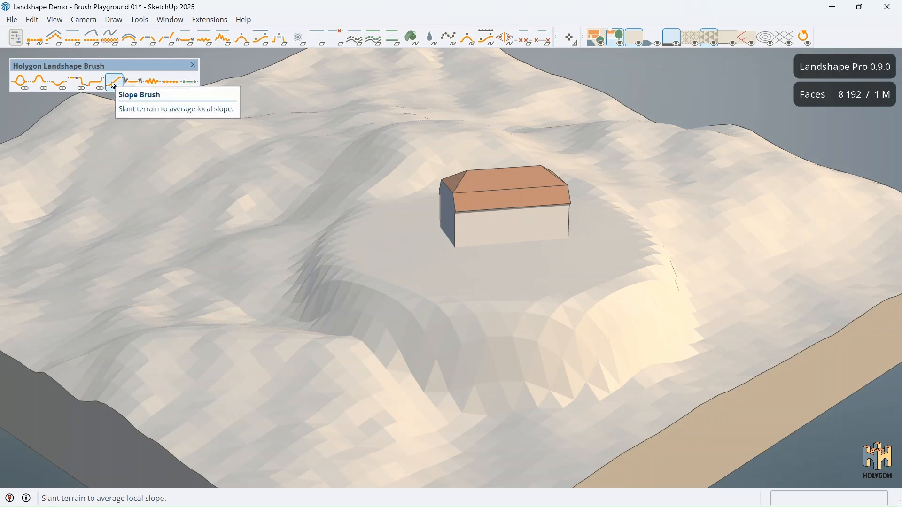
{"action": "left_click", "coordinate": [114, 85]}
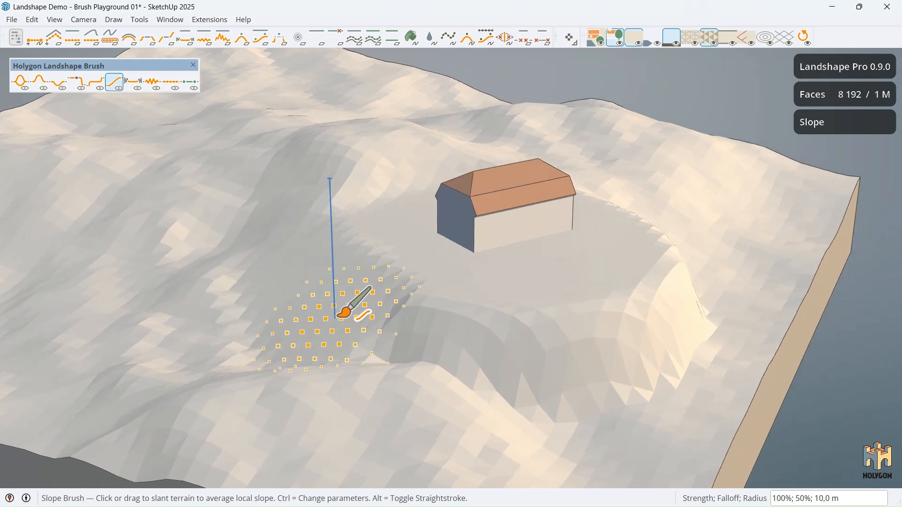
{"action": "left_click", "coordinate": [328, 280]}
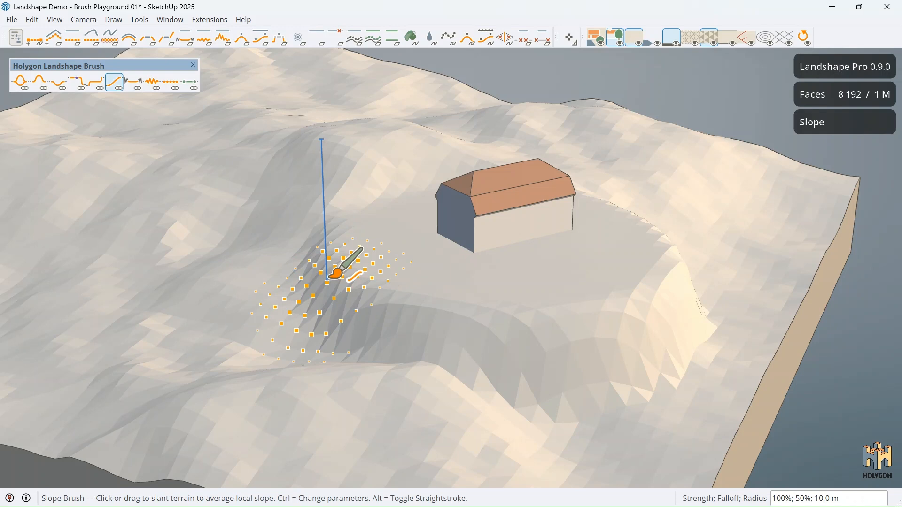
- Set the Slope brush to 25% strength, 90% falloff and 11,9 m radius, and smooth the plateau's rim all around into gentle slopes
{"action": "scroll", "coordinate": [329, 280], "scroll_direction": "down", "scroll_amount": 10, "text": "ctrl"}
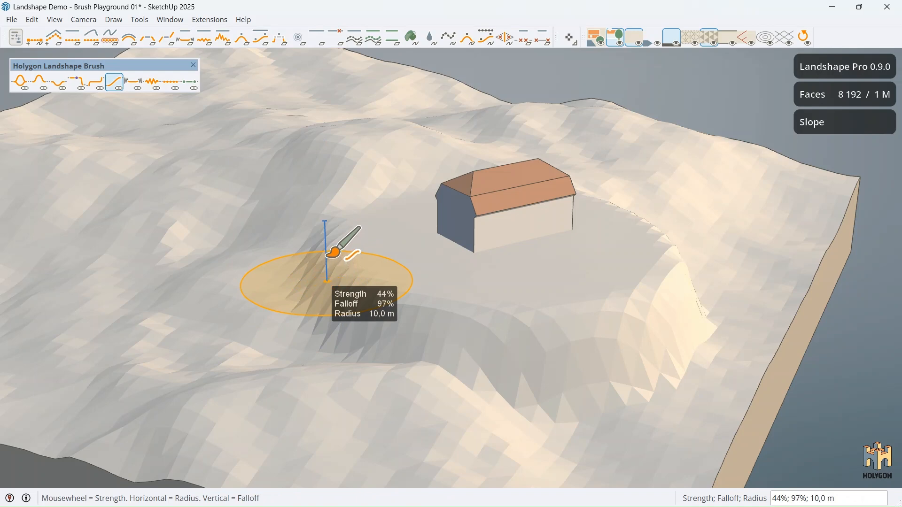
{"action": "middle_click_drag", "start_coordinate": [306, 262], "coordinate": [330, 243]}
{"action": "scroll", "coordinate": [331, 245], "scroll_direction": "down", "scroll_amount": 2, "text": "ctrl"}
{"action": "scroll", "coordinate": [328, 247], "scroll_direction": "down", "scroll_amount": 2, "text": "ctrl"}
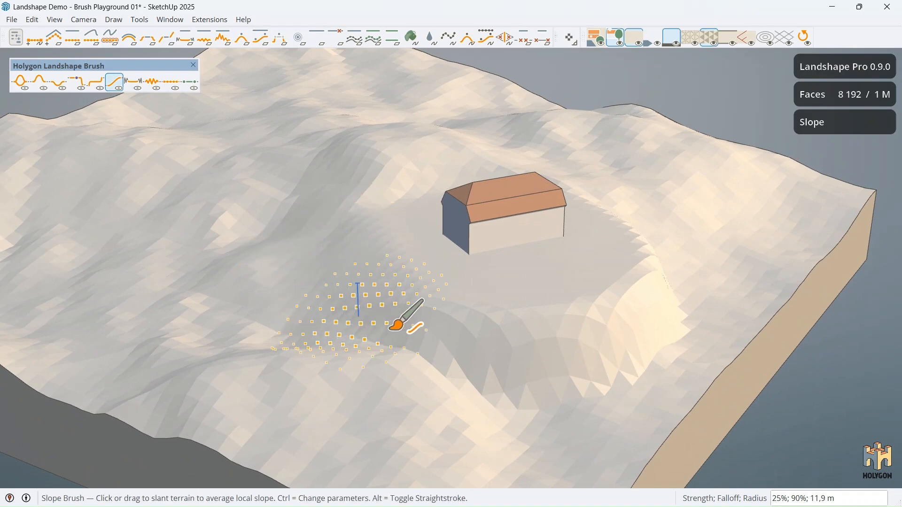
{"action": "mouse_move", "coordinate": [478, 361]}
{"action": "left_mouse_down"}
{"action": "mouse_move", "coordinate": [548, 367]}
{"action": "mouse_move", "coordinate": [540, 363]}
{"action": "left_mouse_up"}
{"action": "mouse_move", "coordinate": [540, 364]}
{"action": "middle_mouse_down"}
{"action": "mouse_move", "coordinate": [548, 356]}
{"action": "mouse_move", "coordinate": [511, 334]}
{"action": "middle_mouse_up"}
{"action": "mouse_move", "coordinate": [368, 316]}
{"action": "left_mouse_down"}
{"action": "mouse_move", "coordinate": [395, 334]}
{"action": "mouse_move", "coordinate": [493, 362]}
{"action": "mouse_move", "coordinate": [580, 361]}
{"action": "mouse_move", "coordinate": [666, 315]}
{"action": "mouse_move", "coordinate": [687, 265]}
{"action": "mouse_move", "coordinate": [681, 227]}
{"action": "left_mouse_up"}
{"action": "mouse_move", "coordinate": [679, 225]}
{"action": "middle_mouse_down"}
{"action": "mouse_move", "coordinate": [682, 259]}
{"action": "mouse_move", "coordinate": [646, 187]}
{"action": "middle_mouse_up"}
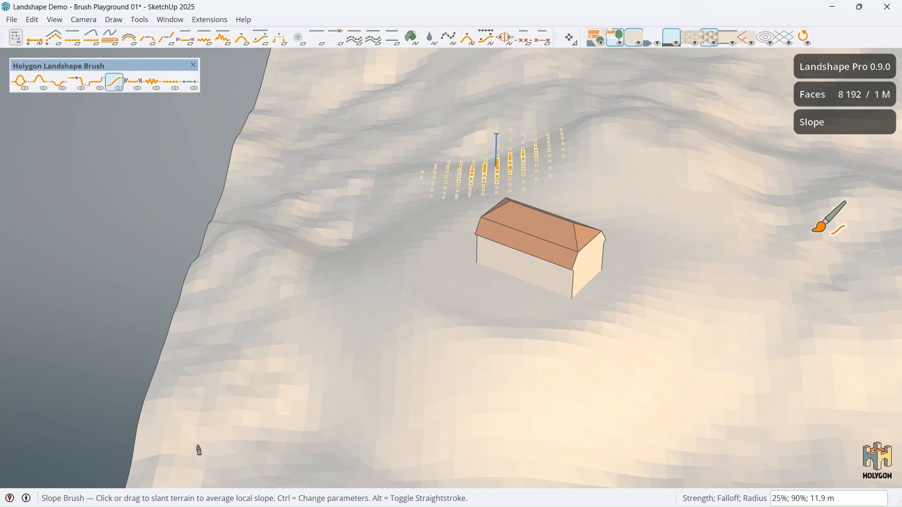
{"action": "mouse_move", "coordinate": [812, 233]}
{"action": "middle_mouse_down"}
{"action": "mouse_move", "coordinate": [845, 209]}
{"action": "mouse_move", "coordinate": [718, 243]}
{"action": "middle_mouse_up"}
{"action": "key", "text": "space"}
- Show the terrain's triangulated mesh and examine the faces around the house
{"action": "mouse_move", "coordinate": [711, 166]}
{"action": "middle_mouse_down"}
{"action": "mouse_move", "coordinate": [698, 197]}
{"action": "mouse_move", "coordinate": [644, 145]}
{"action": "middle_mouse_up"}
{"action": "scroll", "coordinate": [644, 147], "scroll_direction": "up", "scroll_amount": 2}
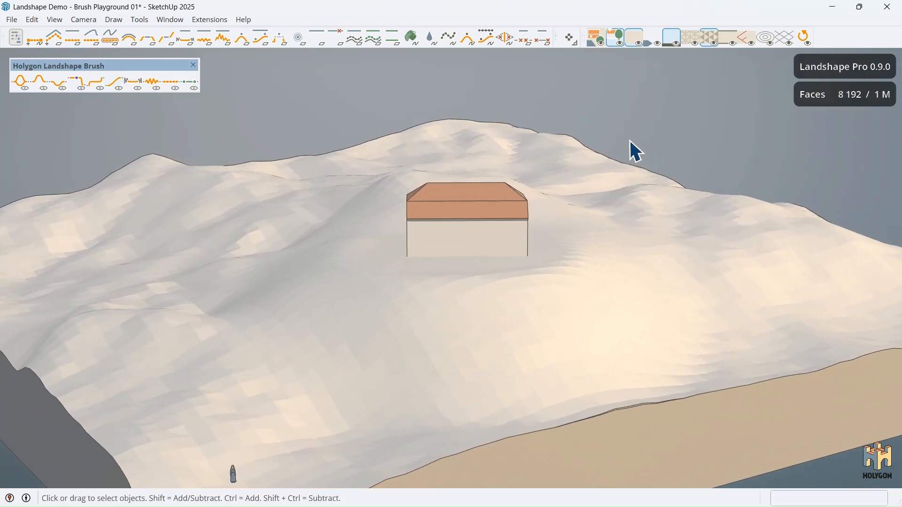
{"action": "left_click", "coordinate": [696, 38]}
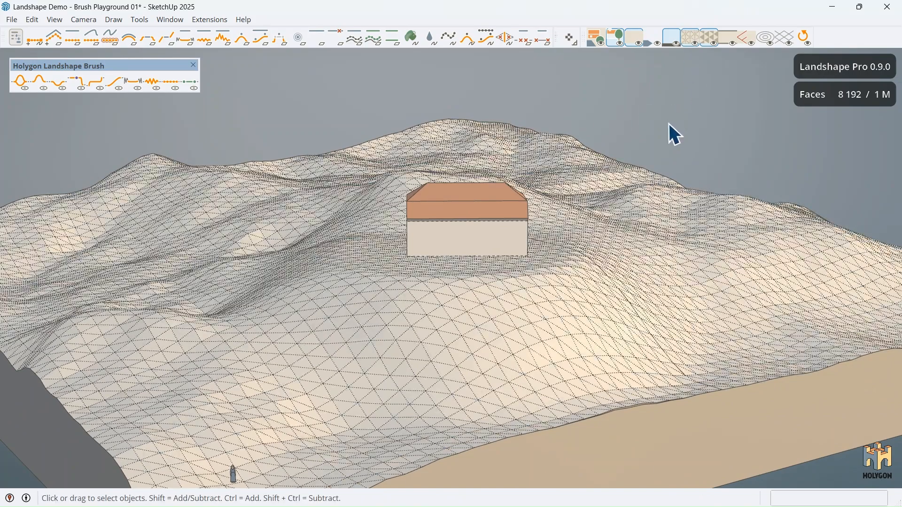
{"action": "middle_click_drag", "start_coordinate": [672, 133], "coordinate": [523, 316]}
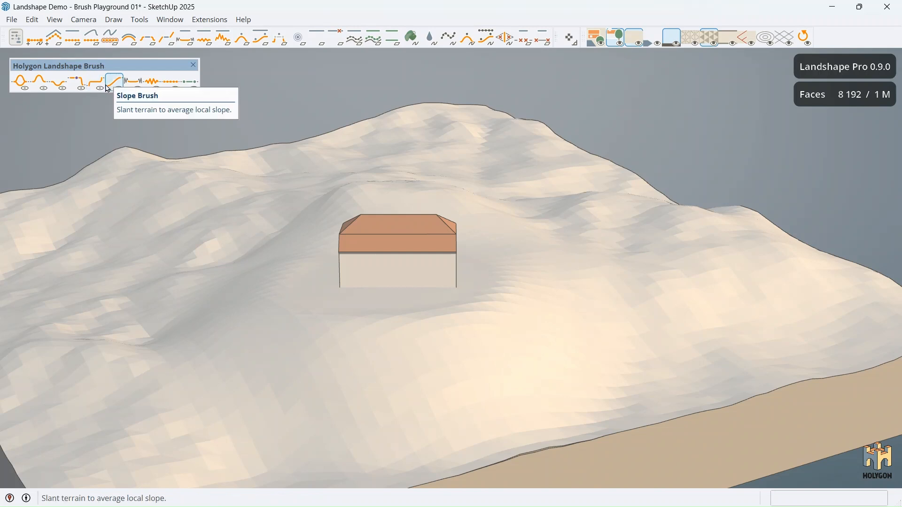
- Flatten a strip across the terrain beside the house hill with the Bank brush at 48% strength, 64% falloff and 11,0 m radius
{"action": "left_click", "coordinate": [101, 94]}
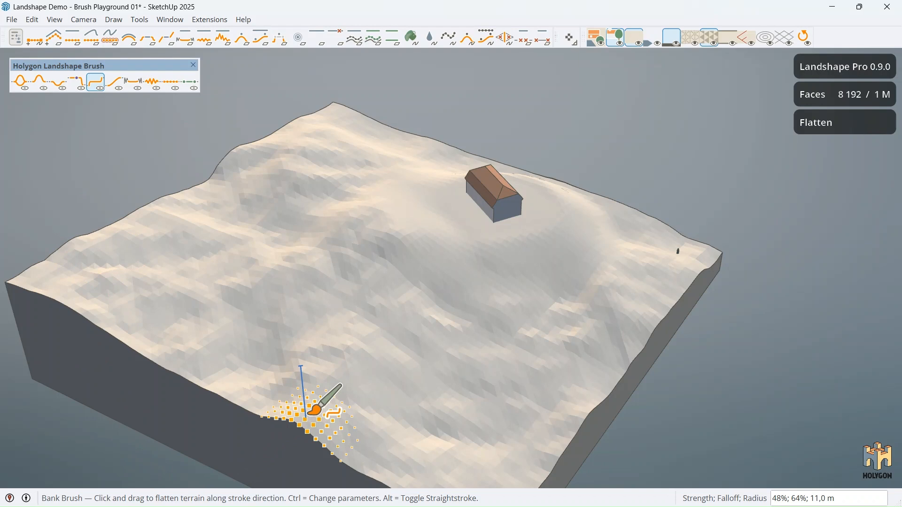
{"action": "mouse_move", "coordinate": [308, 413]}
{"action": "left_mouse_down"}
{"action": "mouse_move", "coordinate": [342, 336]}
{"action": "mouse_move", "coordinate": [341, 268]}
{"action": "mouse_move", "coordinate": [305, 175]}
{"action": "mouse_move", "coordinate": [249, 108]}
{"action": "left_mouse_up"}
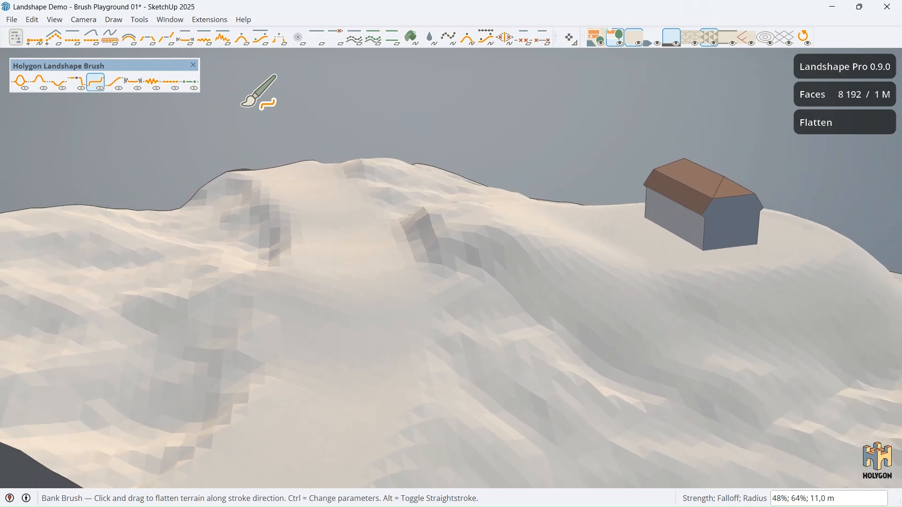
{"action": "middle_click_drag", "start_coordinate": [302, 127], "coordinate": [256, 145]}
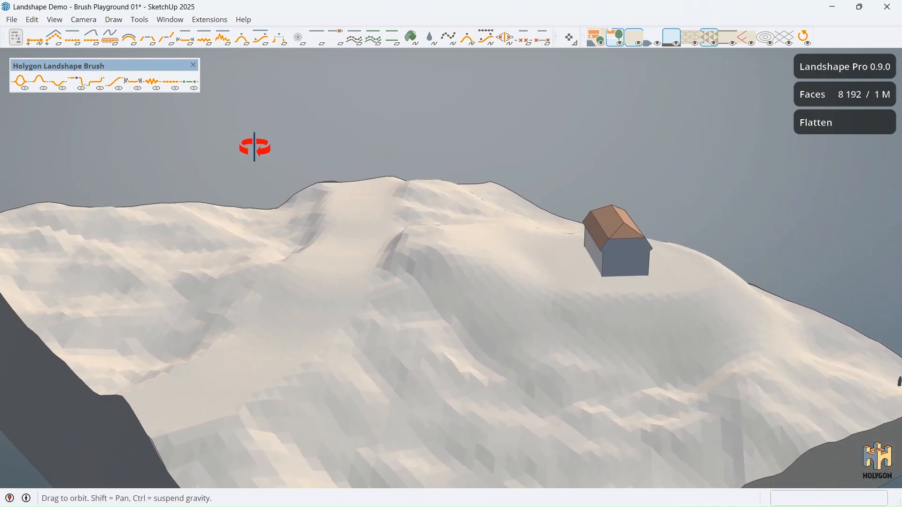
{"action": "key", "text": "space"}
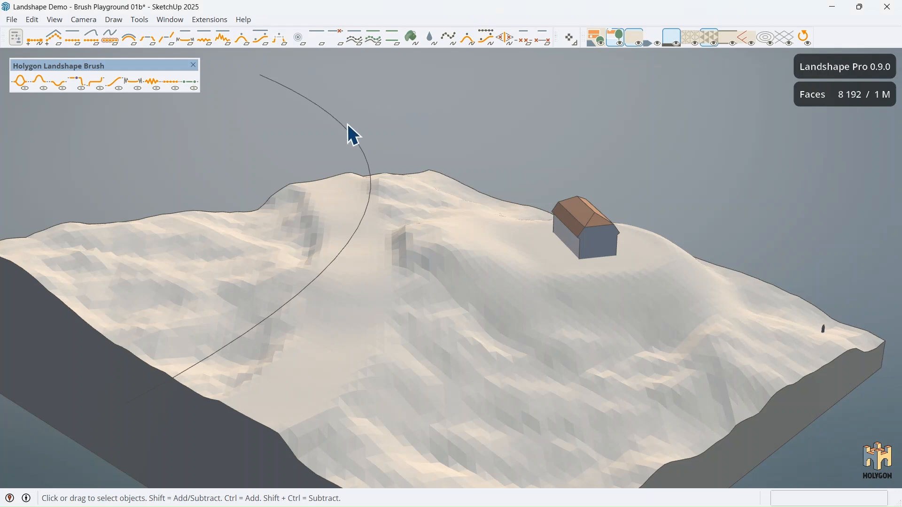
- Create a road on the terrain from the curve above it, with 8,0 m width, 8,0 m shoulder and 2,0 m resolution
{"action": "left_click", "coordinate": [342, 123]}
{"action": "left_click", "coordinate": [401, 136]}
{"action": "left_click_drag", "start_coordinate": [315, 123], "coordinate": [301, 121]}
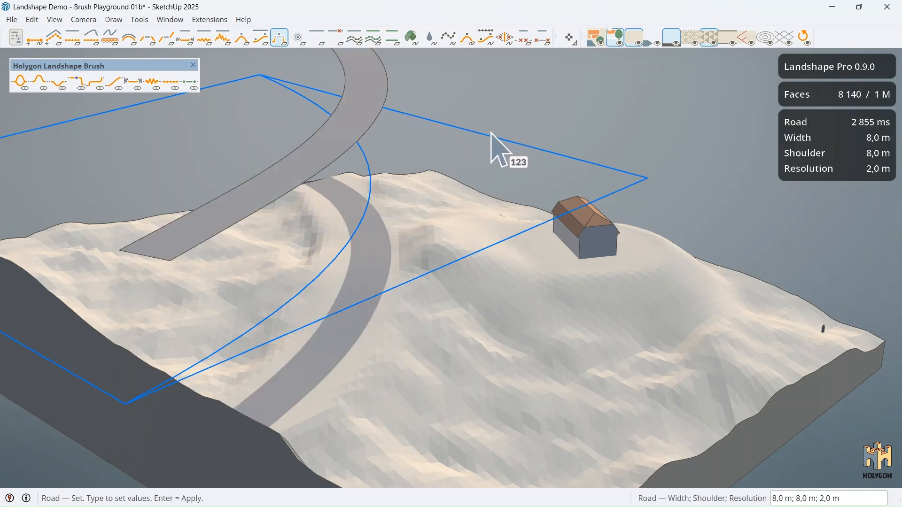
{"action": "middle_click_drag", "start_coordinate": [493, 141], "coordinate": [520, 107]}
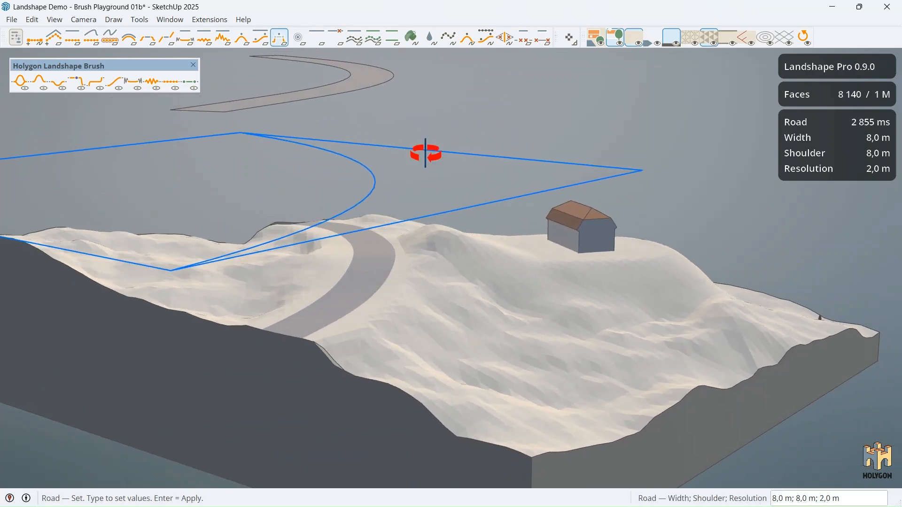
{"action": "middle_click_drag", "start_coordinate": [426, 154], "coordinate": [395, 149]}
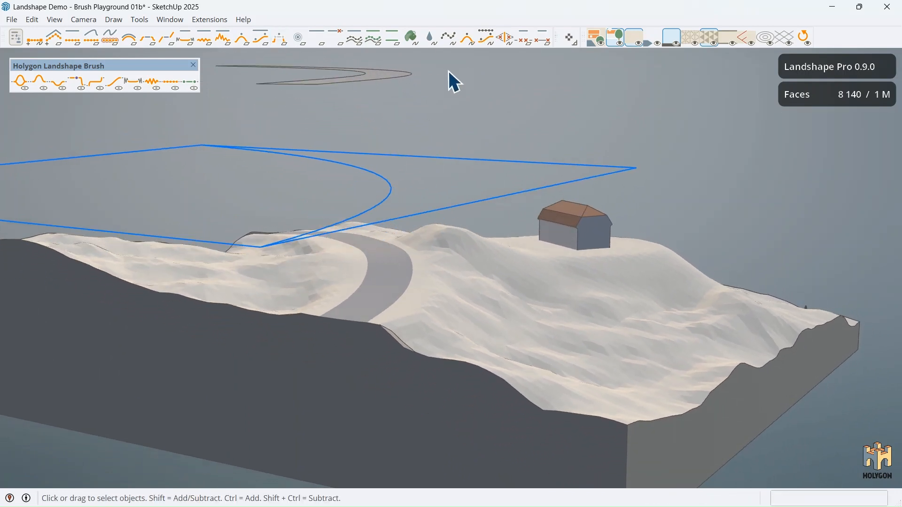
- Delete the guide curve and the flat road shape floating above the terrain
{"action": "left_click", "coordinate": [377, 76], "text": "shift"}
{"action": "middle_click_drag", "start_coordinate": [489, 103], "coordinate": [490, 117]}
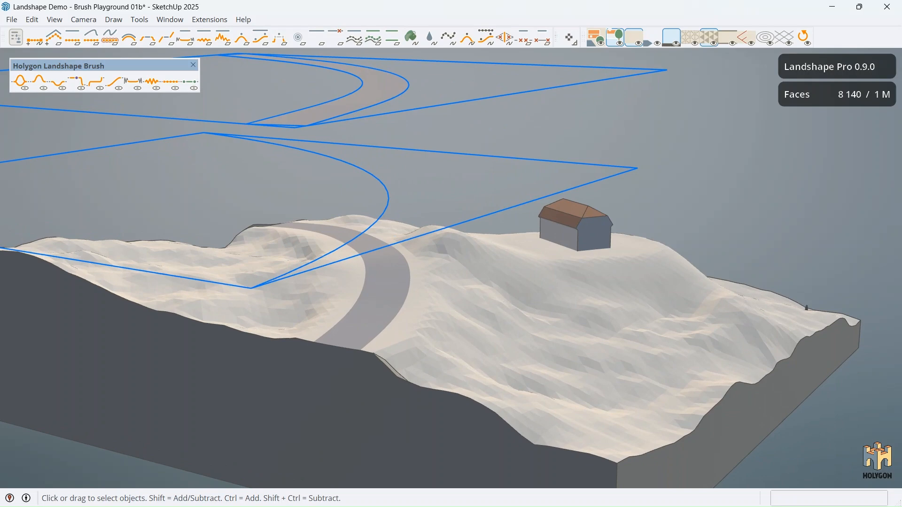
{"action": "key", "text": "Delete"}
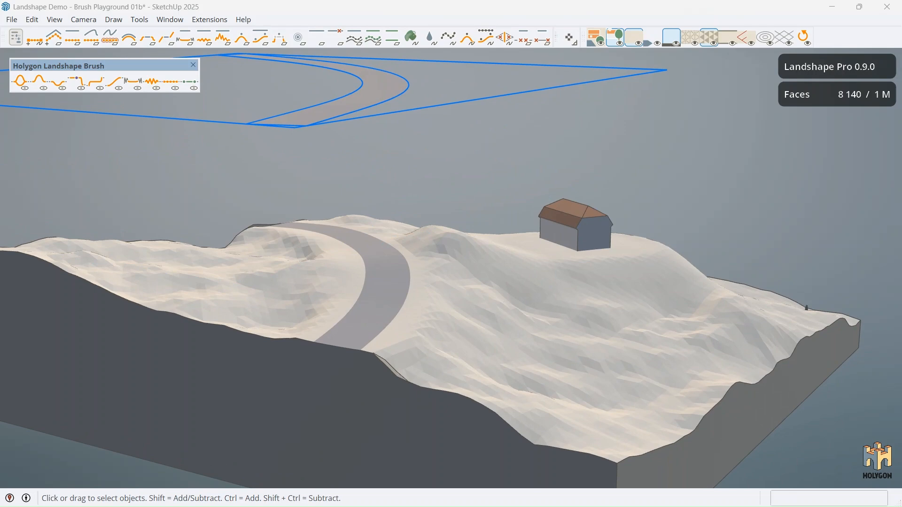
{"action": "key", "text": "Delete"}
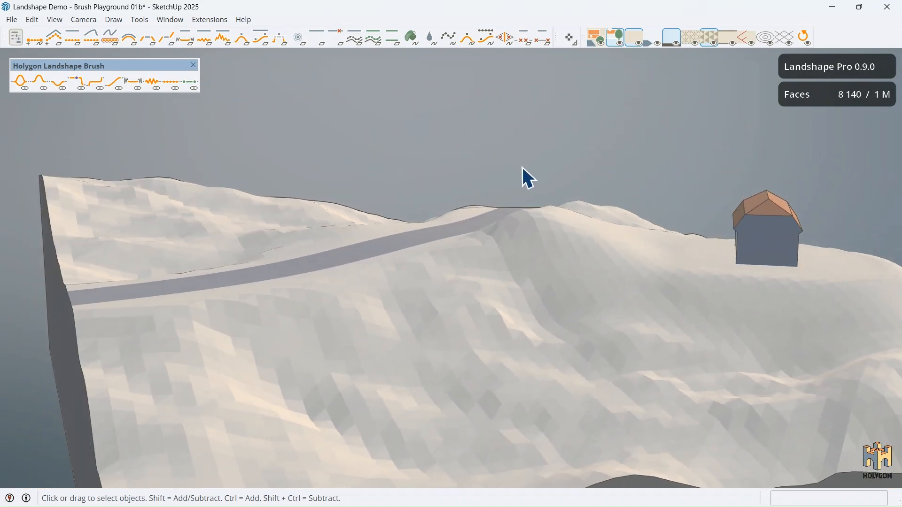
- Display contour lines at 0,5 m spacing, examine the road and the house plateau, and hide the contours again
{"action": "middle_click_drag", "start_coordinate": [522, 167], "coordinate": [566, 249]}
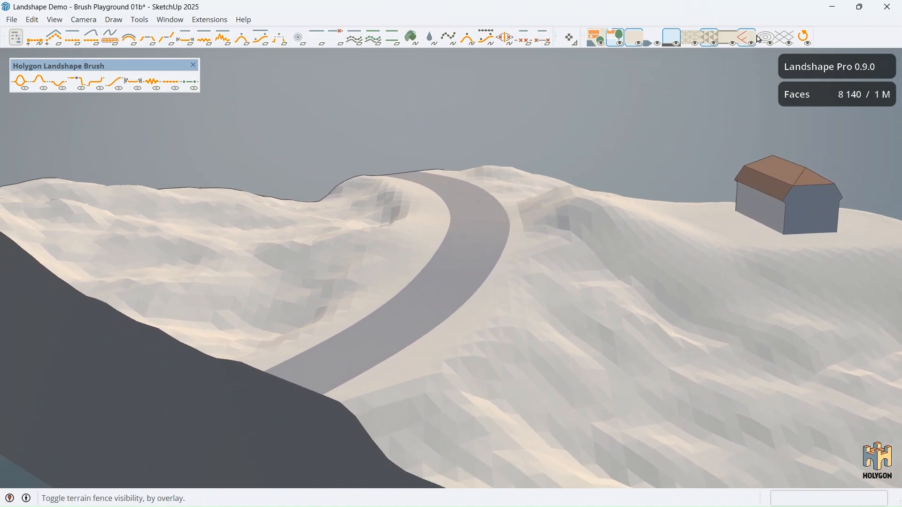
{"action": "left_click", "coordinate": [763, 41]}
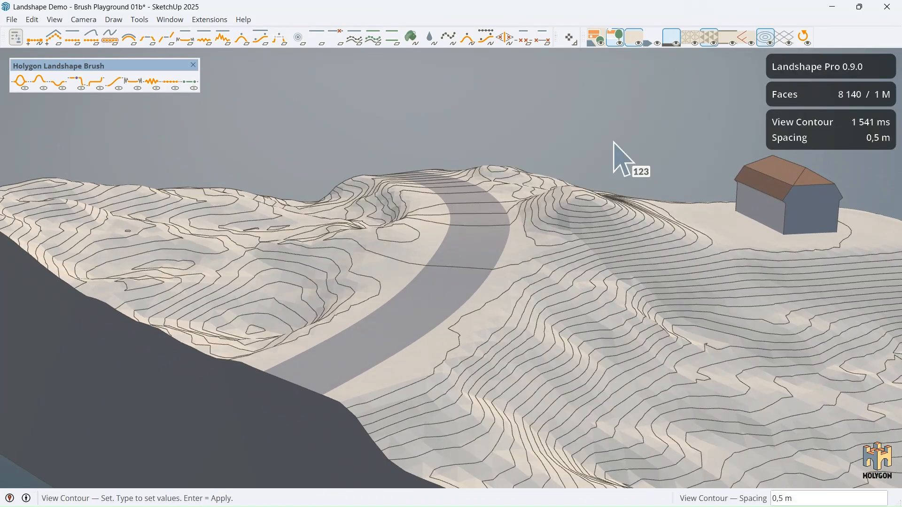
{"action": "middle_click_drag", "start_coordinate": [614, 142], "coordinate": [373, 85]}
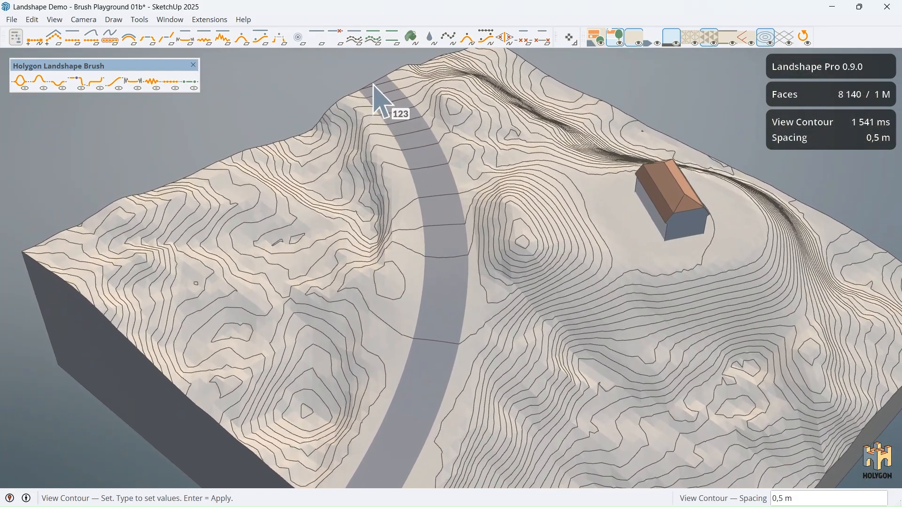
{"action": "mouse_move", "coordinate": [430, 351]}
{"action": "middle_mouse_down"}
{"action": "mouse_move", "coordinate": [437, 327]}
{"action": "mouse_move", "coordinate": [425, 356]}
{"action": "mouse_move", "coordinate": [425, 337]}
{"action": "middle_mouse_up"}
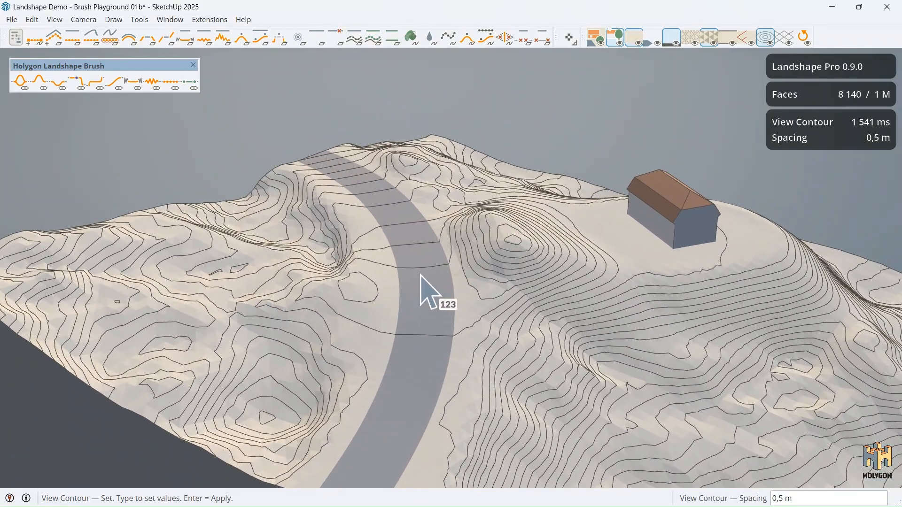
{"action": "middle_click_drag", "start_coordinate": [347, 173], "coordinate": [415, 282]}
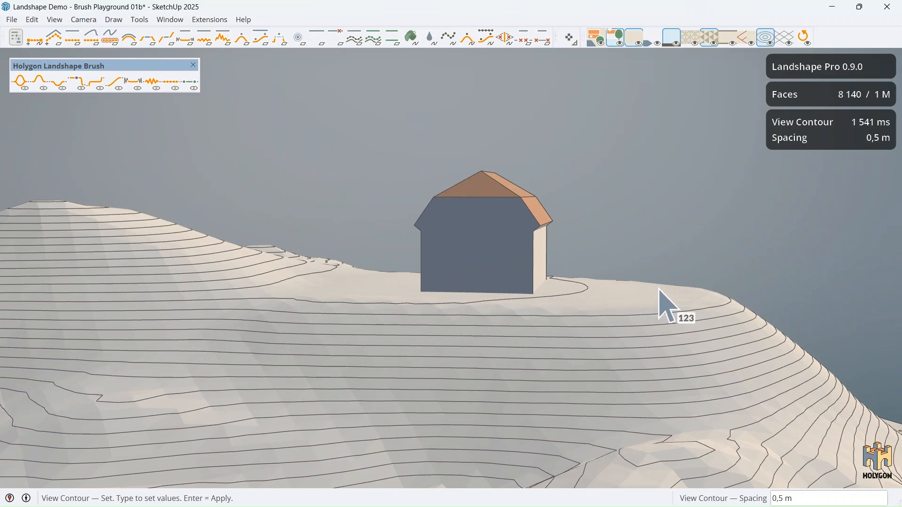
{"action": "middle_click_drag", "start_coordinate": [700, 303], "coordinate": [770, 40]}
{"action": "left_click", "coordinate": [762, 44]}
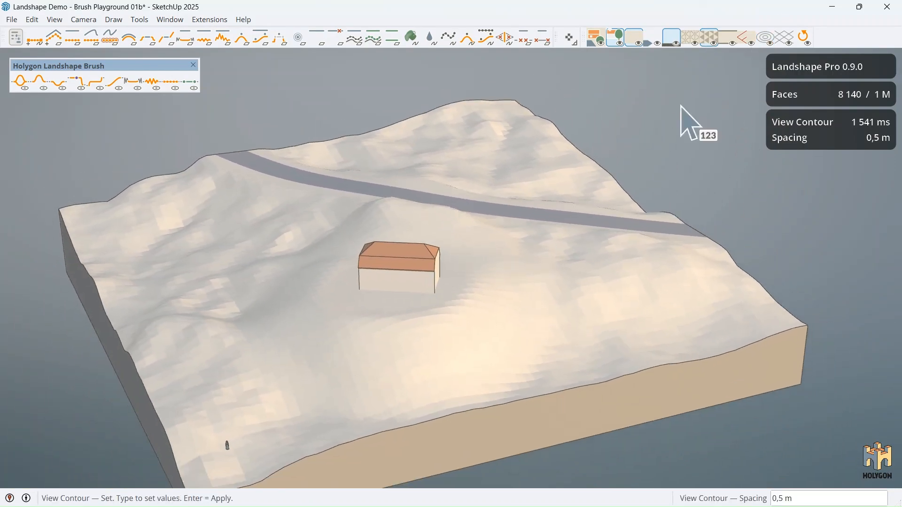
- Turn on terrain fence visibility to outline the road's edges
{"action": "mouse_move", "coordinate": [682, 108]}
{"action": "middle_mouse_down"}
{"action": "mouse_move", "coordinate": [630, 145]}
{"action": "mouse_move", "coordinate": [680, 123]}
{"action": "middle_mouse_up"}
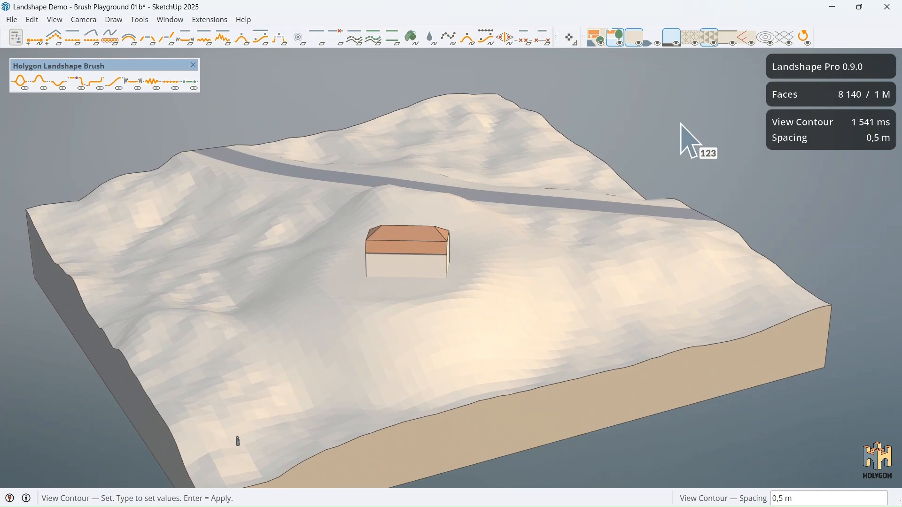
{"action": "middle_click_drag", "start_coordinate": [686, 135], "coordinate": [462, 172]}
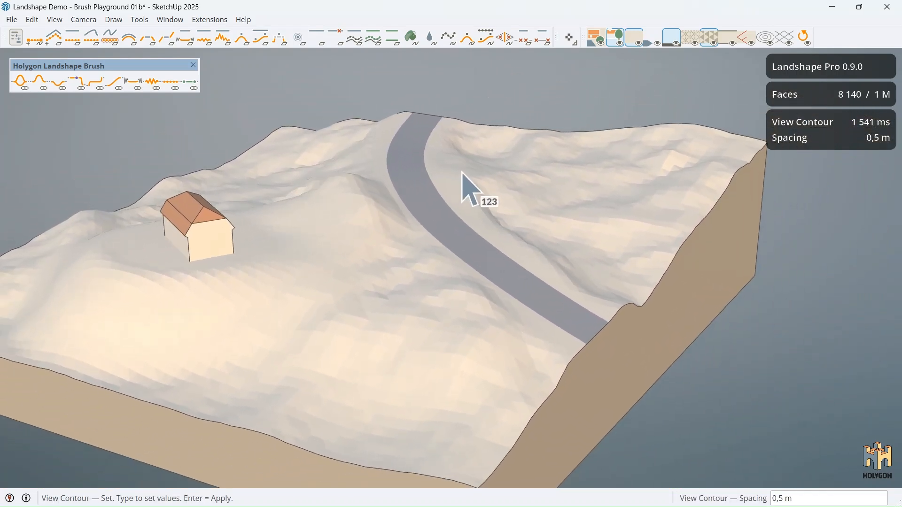
{"action": "left_click", "coordinate": [748, 42]}
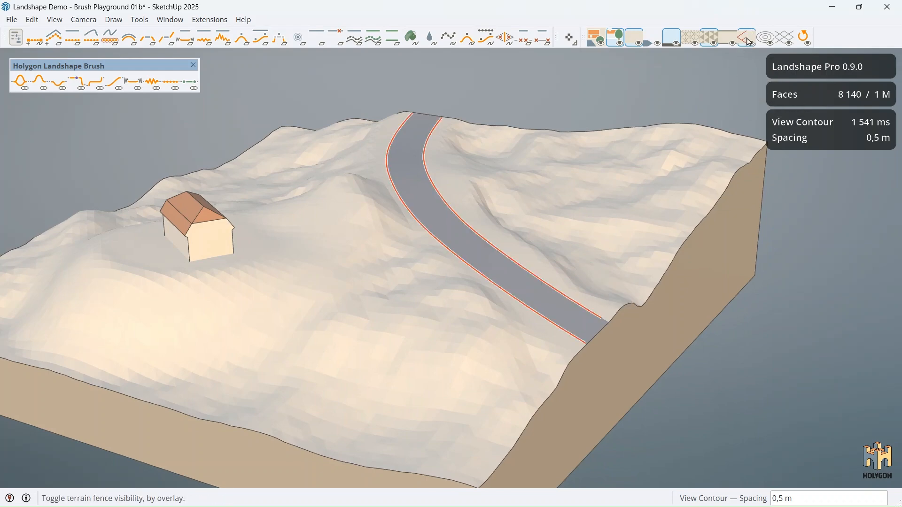
{"action": "middle_click_drag", "start_coordinate": [660, 122], "coordinate": [437, 129]}
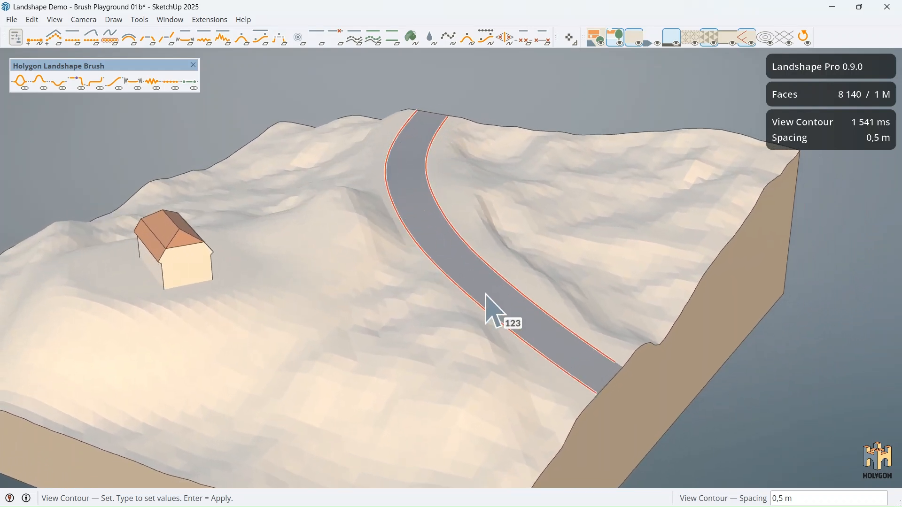
{"action": "middle_click_drag", "start_coordinate": [485, 293], "coordinate": [438, 237]}
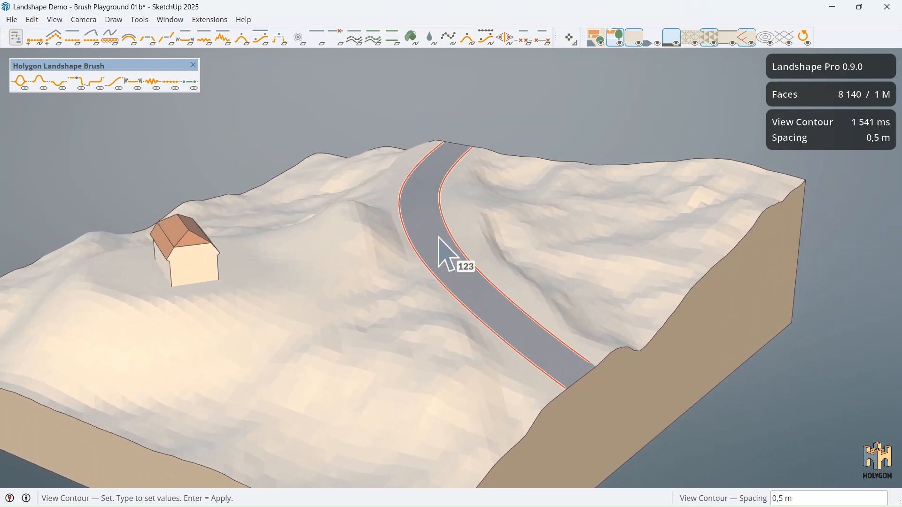
{"action": "middle_click_drag", "start_coordinate": [535, 354], "coordinate": [518, 315]}
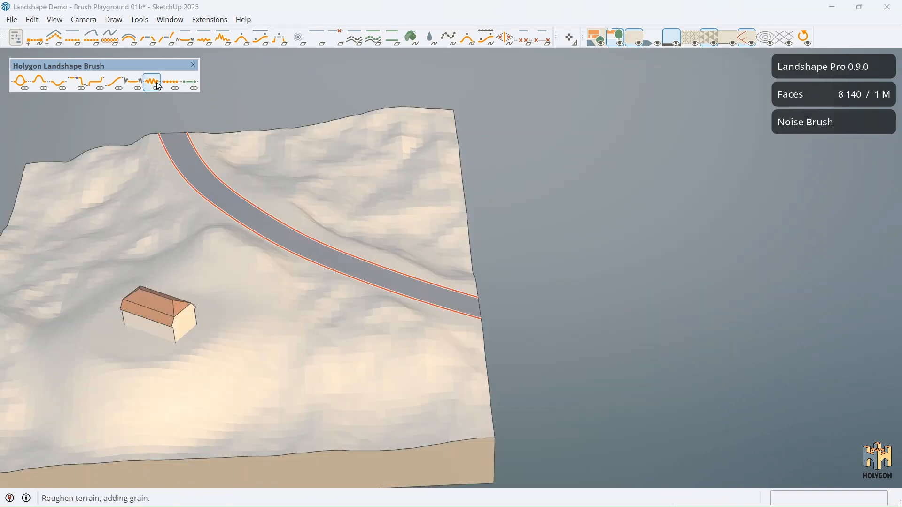
- Roughen the road and the terrain on its far side from the house with the Noise Brush, working in top view
{"action": "left_click", "coordinate": [153, 82]}
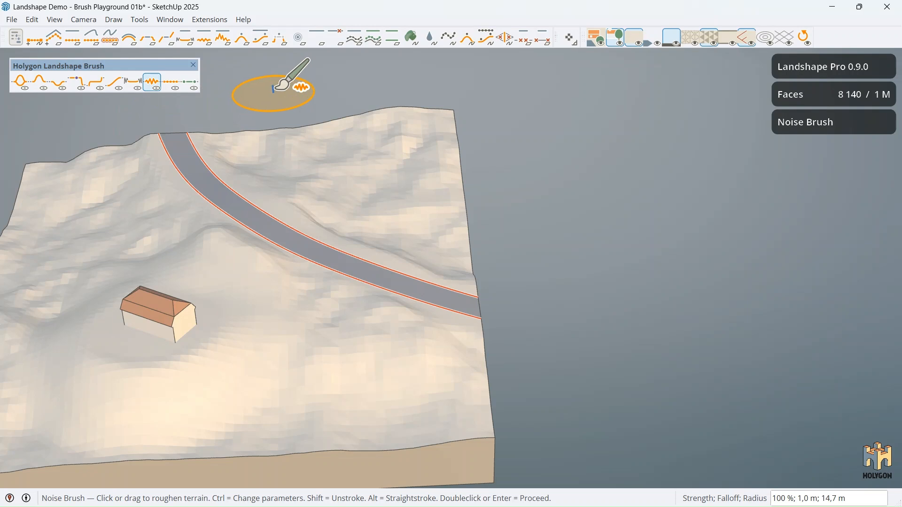
{"action": "middle_click_drag", "start_coordinate": [307, 98], "coordinate": [324, 103]}
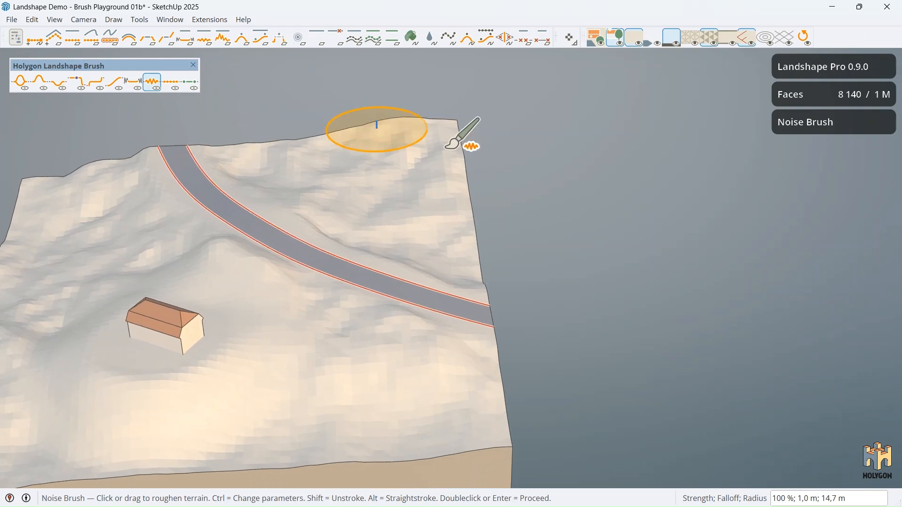
{"action": "mouse_move", "coordinate": [437, 147]}
{"action": "middle_mouse_down"}
{"action": "mouse_move", "coordinate": [292, 149]}
{"action": "mouse_move", "coordinate": [527, 278]}
{"action": "mouse_move", "coordinate": [422, 258]}
{"action": "mouse_move", "coordinate": [431, 245]}
{"action": "middle_mouse_up"}
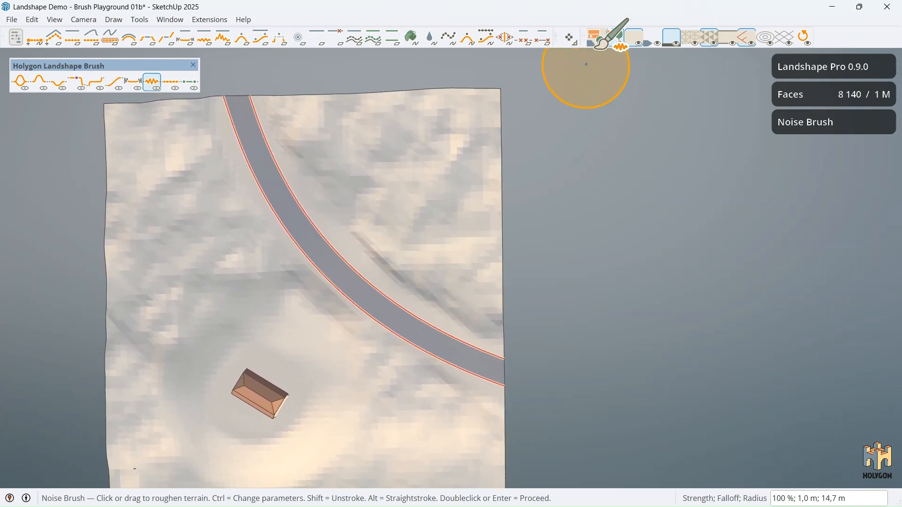
{"action": "left_click", "coordinate": [600, 43]}
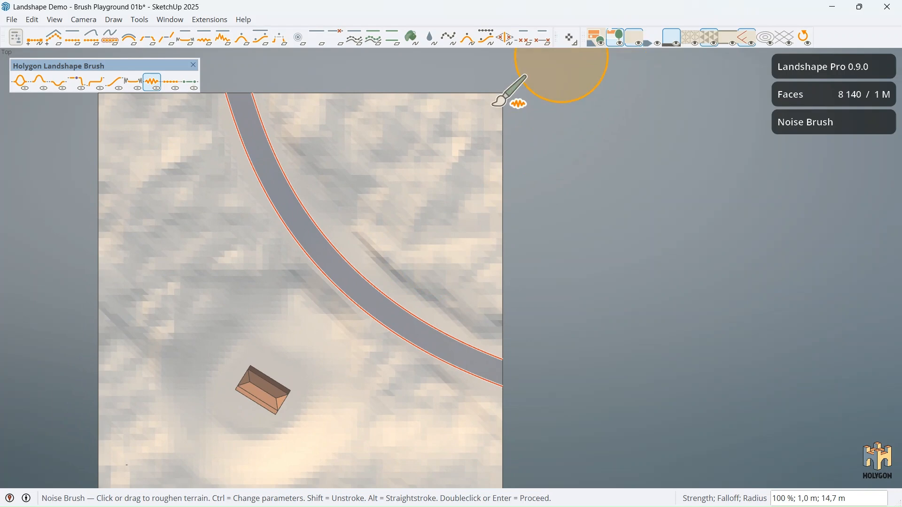
{"action": "scroll", "coordinate": [451, 155], "scroll_direction": "down", "scroll_amount": 2}
{"action": "scroll", "coordinate": [430, 230], "scroll_direction": "up", "scroll_amount": 2}
{"action": "scroll", "coordinate": [357, 225], "scroll_direction": "down", "scroll_amount": 1}
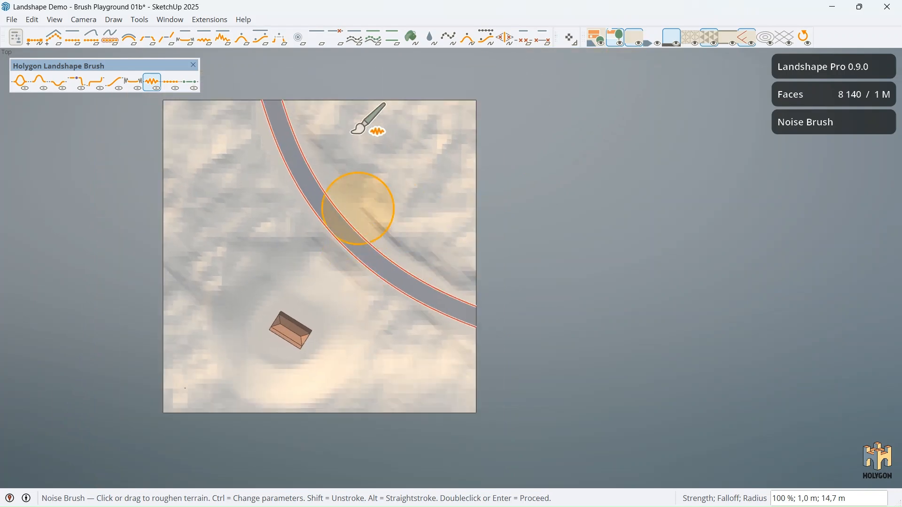
{"action": "scroll", "coordinate": [329, 137], "scroll_direction": "up", "scroll_amount": 2}
{"action": "scroll", "coordinate": [300, 179], "scroll_direction": "down", "scroll_amount": 1}
{"action": "scroll", "coordinate": [300, 179], "scroll_direction": "down", "scroll_amount": 1}
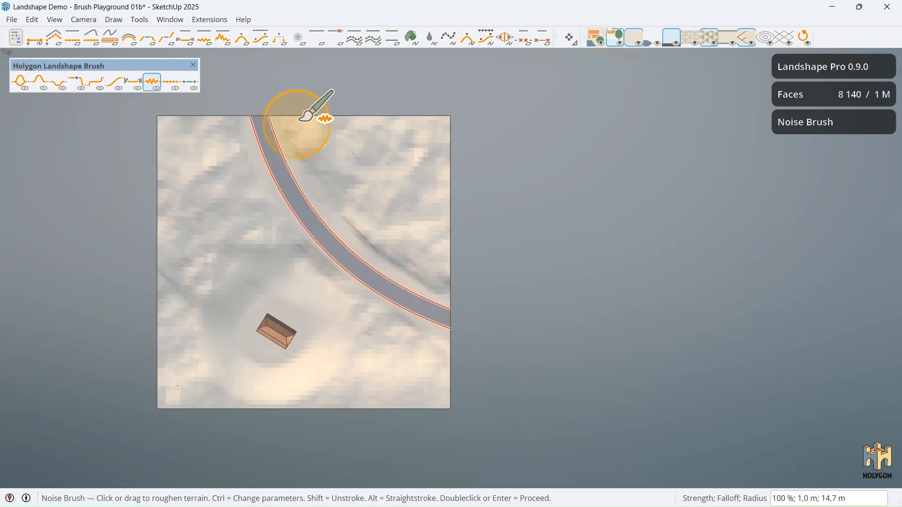
{"action": "scroll", "coordinate": [299, 124], "scroll_direction": "up", "scroll_amount": 1}
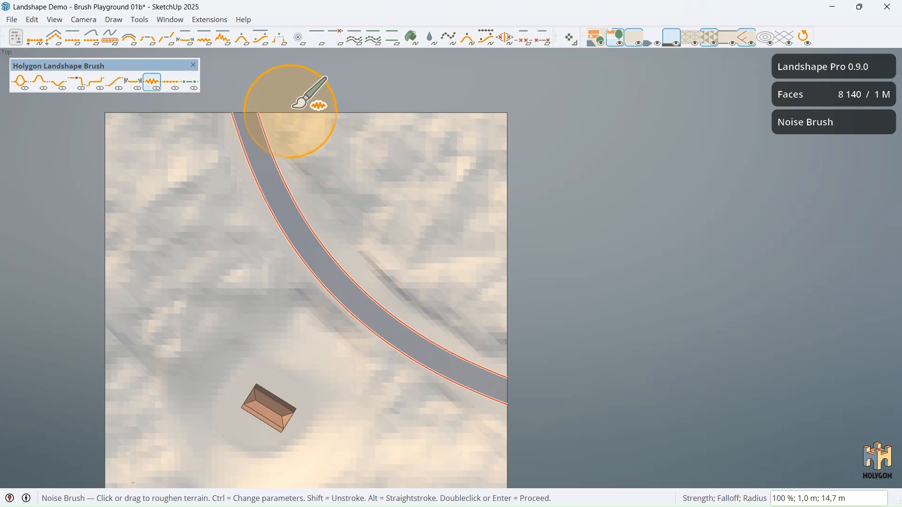
{"action": "mouse_move", "coordinate": [293, 107]}
{"action": "left_mouse_down"}
{"action": "mouse_move", "coordinate": [352, 217]}
{"action": "mouse_move", "coordinate": [511, 336]}
{"action": "mouse_move", "coordinate": [469, 276]}
{"action": "mouse_move", "coordinate": [527, 179]}
{"action": "mouse_move", "coordinate": [386, 89]}
{"action": "mouse_move", "coordinate": [346, 148]}
{"action": "mouse_move", "coordinate": [429, 165]}
{"action": "mouse_move", "coordinate": [429, 222]}
{"action": "mouse_move", "coordinate": [277, 104]}
{"action": "mouse_move", "coordinate": [264, 108]}
{"action": "mouse_move", "coordinate": [374, 316]}
{"action": "mouse_move", "coordinate": [477, 373]}
{"action": "mouse_move", "coordinate": [574, 380]}
{"action": "mouse_move", "coordinate": [563, 376]}
{"action": "left_mouse_up"}
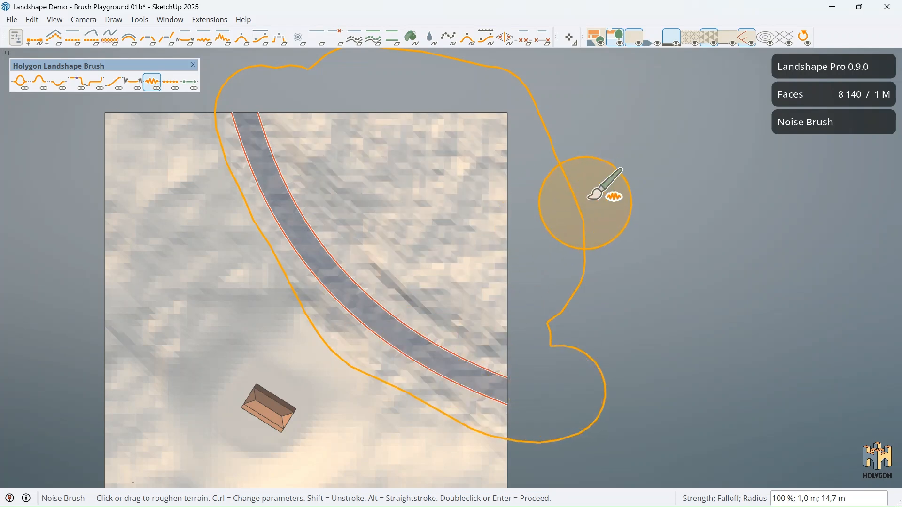
{"action": "key", "text": "Page_Down"}
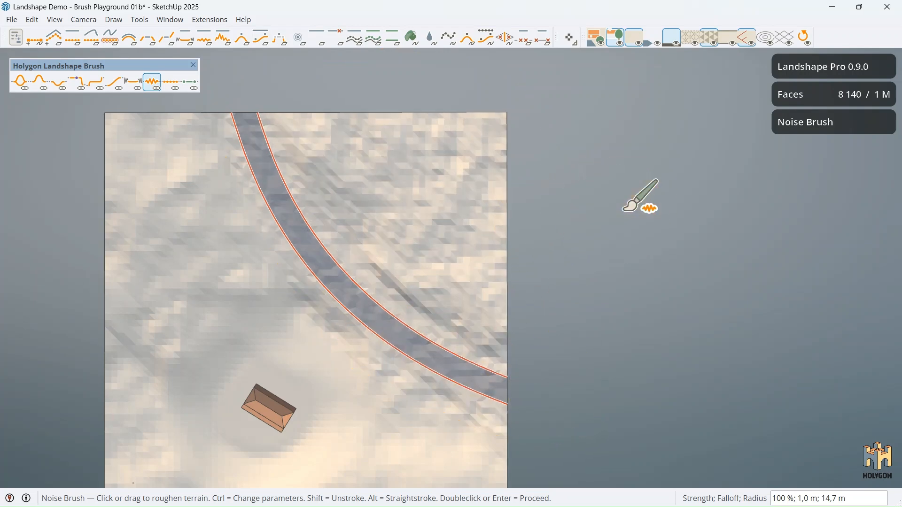
- Examine the noise on the road surface, its edges and the surrounding slopes from several low angles
{"action": "middle_click_drag", "start_coordinate": [622, 210], "coordinate": [599, 261]}
{"action": "mouse_move", "coordinate": [496, 188]}
{"action": "middle_mouse_down"}
{"action": "mouse_move", "coordinate": [483, 190]}
{"action": "mouse_move", "coordinate": [415, 281]}
{"action": "mouse_move", "coordinate": [372, 276]}
{"action": "mouse_move", "coordinate": [442, 229]}
{"action": "mouse_move", "coordinate": [423, 237]}
{"action": "mouse_move", "coordinate": [451, 235]}
{"action": "mouse_move", "coordinate": [451, 218]}
{"action": "mouse_move", "coordinate": [528, 228]}
{"action": "middle_mouse_up"}
{"action": "scroll", "coordinate": [529, 228], "scroll_direction": "up", "scroll_amount": 10}
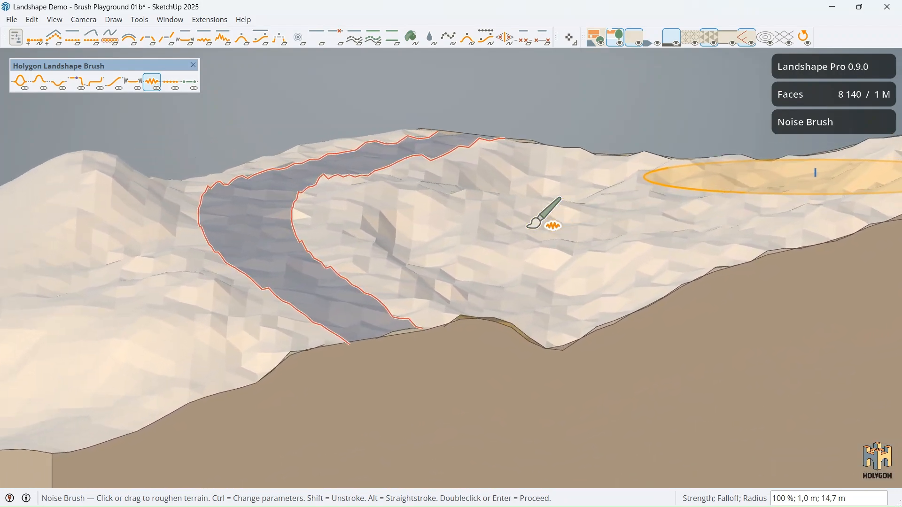
{"action": "scroll", "coordinate": [528, 228], "scroll_direction": "down", "scroll_amount": 6}
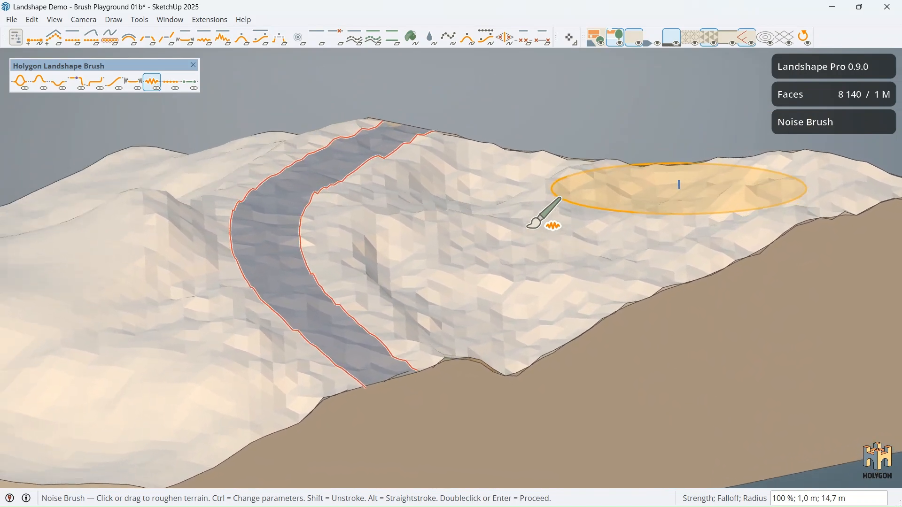
{"action": "mouse_move", "coordinate": [528, 227]}
{"action": "middle_mouse_down"}
{"action": "mouse_move", "coordinate": [510, 182]}
{"action": "mouse_move", "coordinate": [489, 210]}
{"action": "mouse_move", "coordinate": [499, 221]}
{"action": "mouse_move", "coordinate": [305, 116]}
{"action": "mouse_move", "coordinate": [255, 191]}
{"action": "mouse_move", "coordinate": [278, 141]}
{"action": "mouse_move", "coordinate": [244, 211]}
{"action": "mouse_move", "coordinate": [278, 187]}
{"action": "mouse_move", "coordinate": [276, 176]}
{"action": "mouse_move", "coordinate": [284, 209]}
{"action": "mouse_move", "coordinate": [241, 322]}
{"action": "middle_mouse_up"}
{"action": "key", "text": "space"}
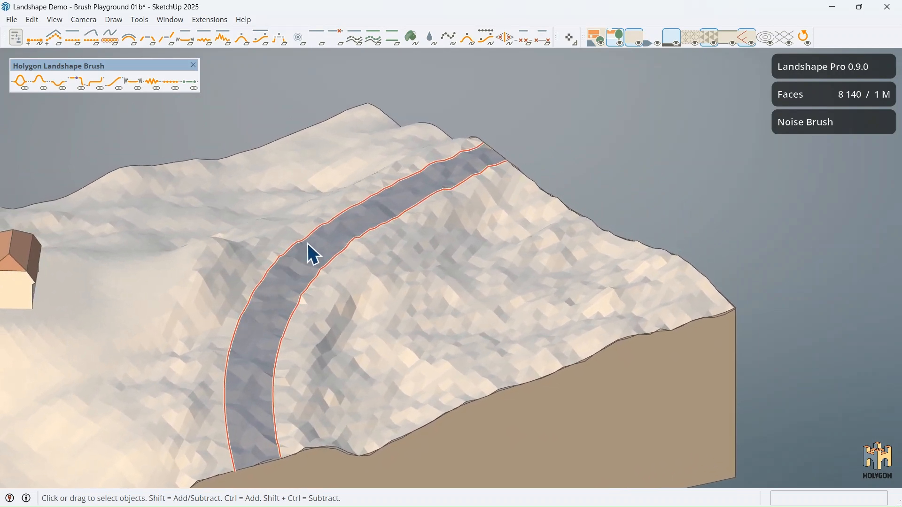
{"action": "scroll", "coordinate": [437, 339], "scroll_direction": "up", "scroll_amount": 2}
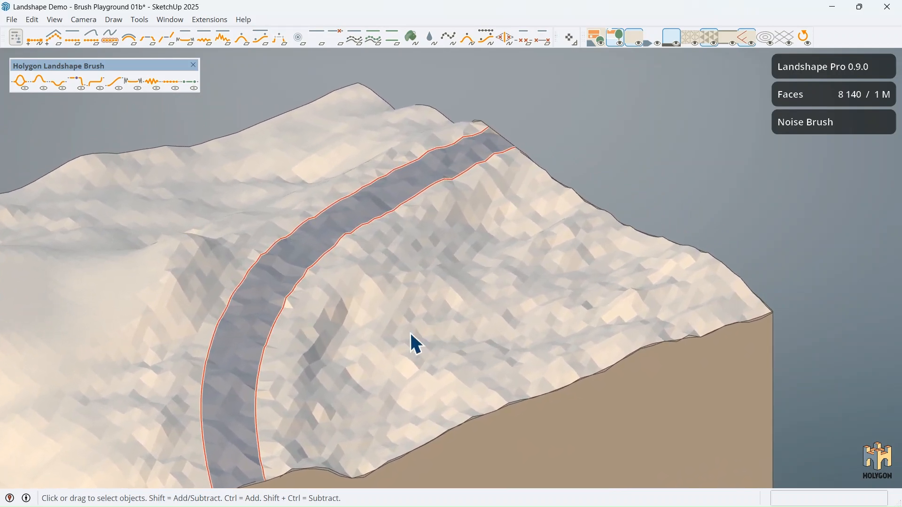
{"action": "scroll", "coordinate": [361, 289], "scroll_direction": "down", "scroll_amount": 2}
{"action": "middle_click_drag", "start_coordinate": [372, 286], "coordinate": [255, 224]}
{"action": "scroll", "coordinate": [353, 254], "scroll_direction": "up", "scroll_amount": 2}
{"action": "scroll", "coordinate": [280, 245], "scroll_direction": "down", "scroll_amount": 3}
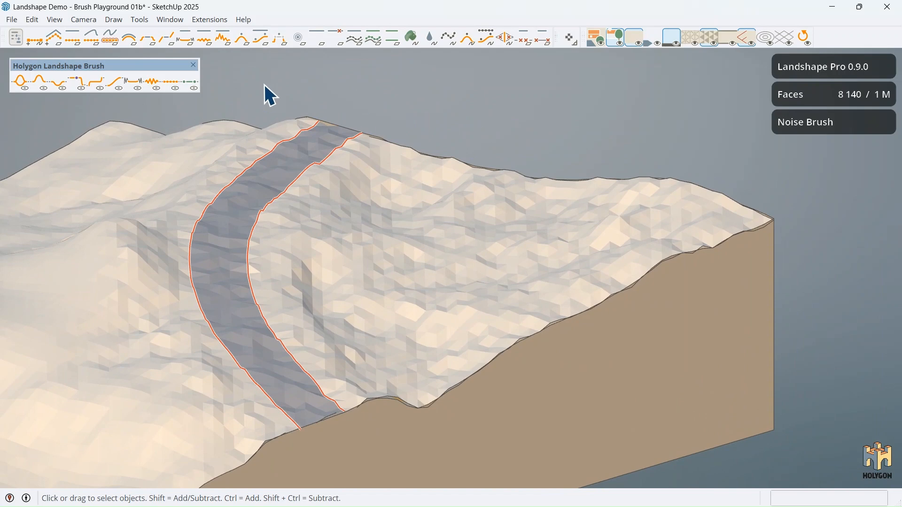
- Activate the Smooth Brush and hide the solid base beneath the terrain
{"action": "left_click", "coordinate": [133, 84]}
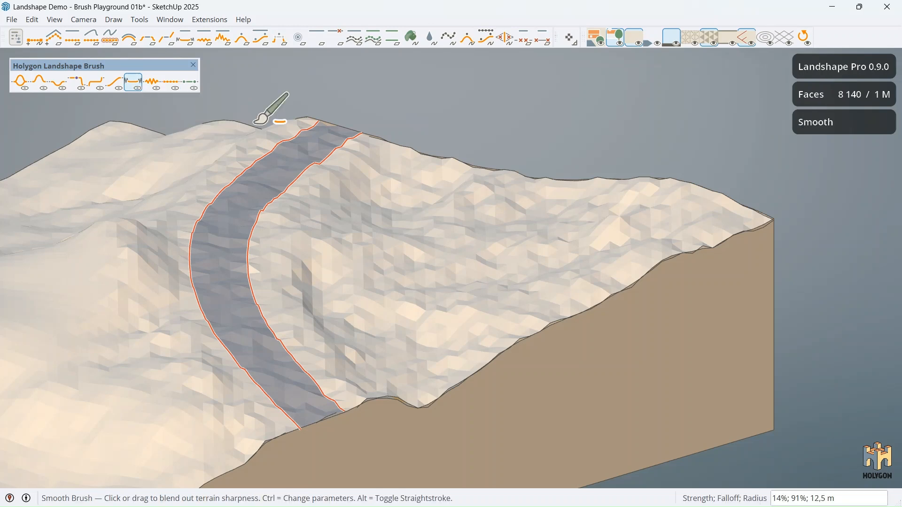
{"action": "mouse_move", "coordinate": [422, 141]}
{"action": "middle_mouse_down"}
{"action": "mouse_move", "coordinate": [444, 144]}
{"action": "mouse_move", "coordinate": [311, 112]}
{"action": "middle_mouse_up"}
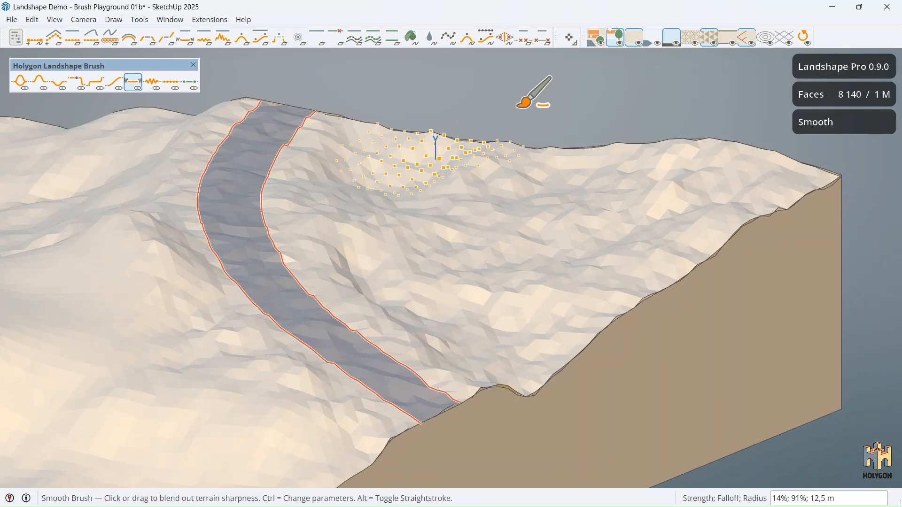
{"action": "left_click", "coordinate": [669, 41]}
{"action": "middle_click_drag", "start_coordinate": [644, 148], "coordinate": [620, 216]}
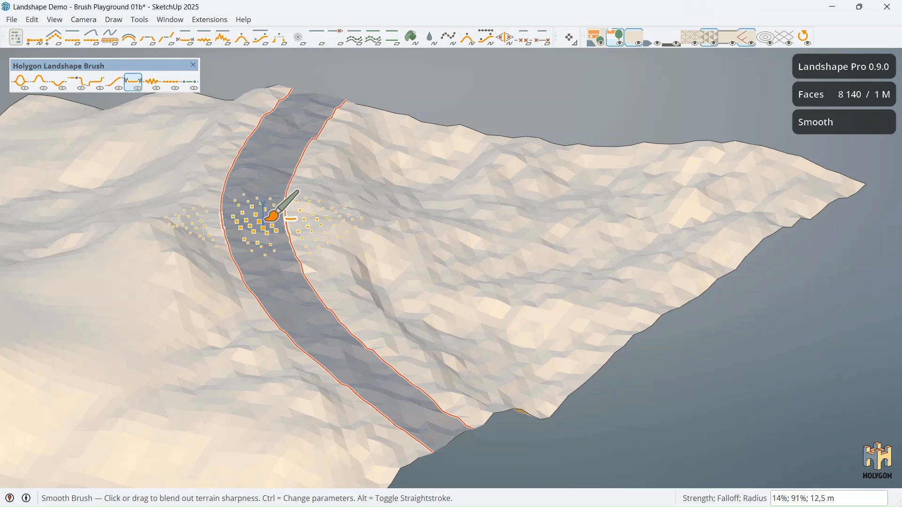
- Set the Smooth Brush's fence mode to Stop on Fence and check which road points it affects
{"action": "right_click", "coordinate": [266, 226]}
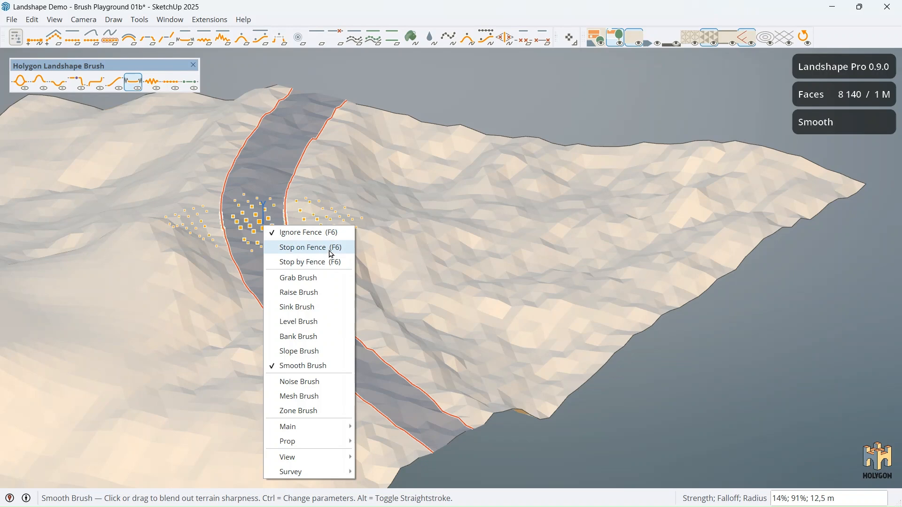
{"action": "left_click", "coordinate": [408, 85]}
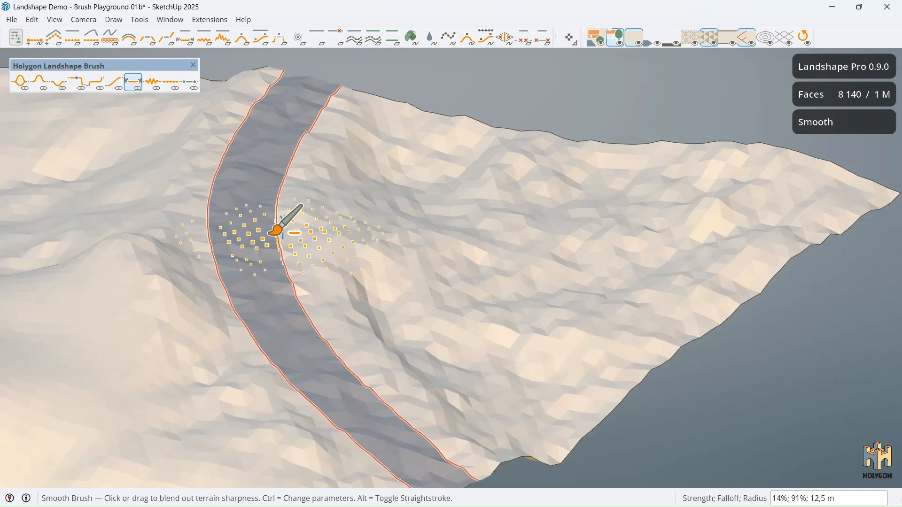
{"action": "right_click", "coordinate": [248, 232]}
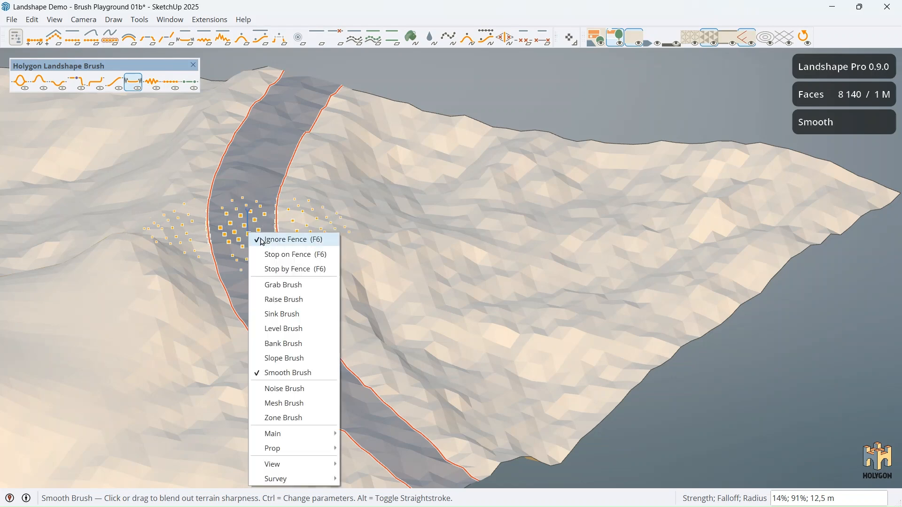
{"action": "left_click", "coordinate": [302, 261]}
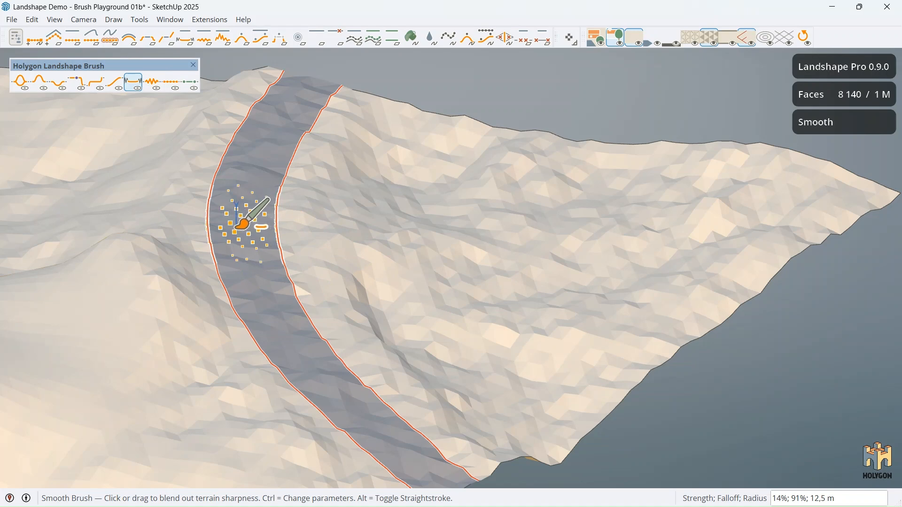
{"action": "scroll", "coordinate": [232, 231], "scroll_direction": "up", "scroll_amount": 3}
{"action": "scroll", "coordinate": [233, 233], "scroll_direction": "up", "scroll_amount": 2}
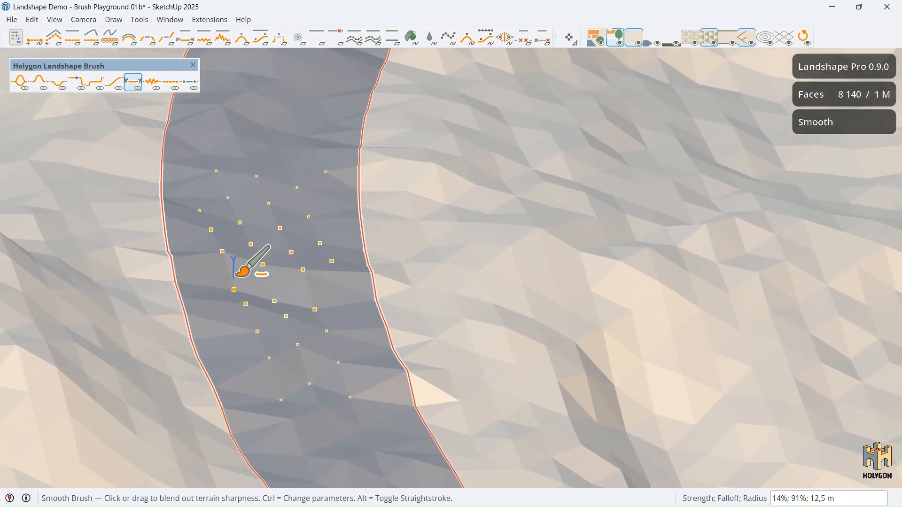
{"action": "scroll", "coordinate": [235, 275], "scroll_direction": "down", "scroll_amount": 3}
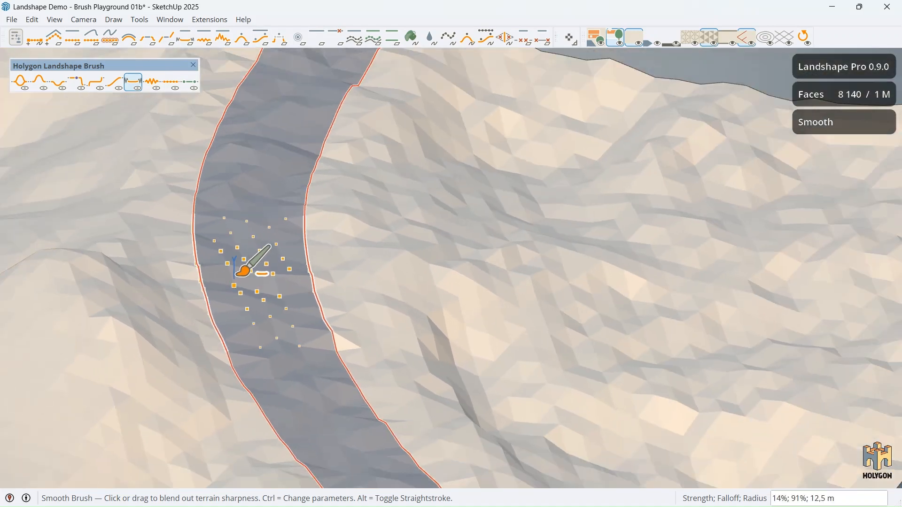
- Try the Stop by Fence mode beside and on the road, with Smooth Brush strength at 55%
{"action": "right_click", "coordinate": [271, 177]}
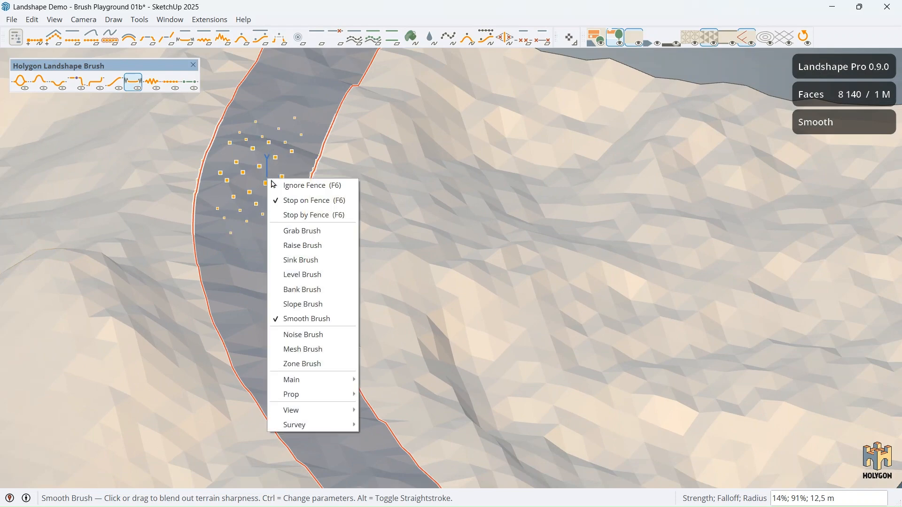
{"action": "left_click", "coordinate": [318, 219]}
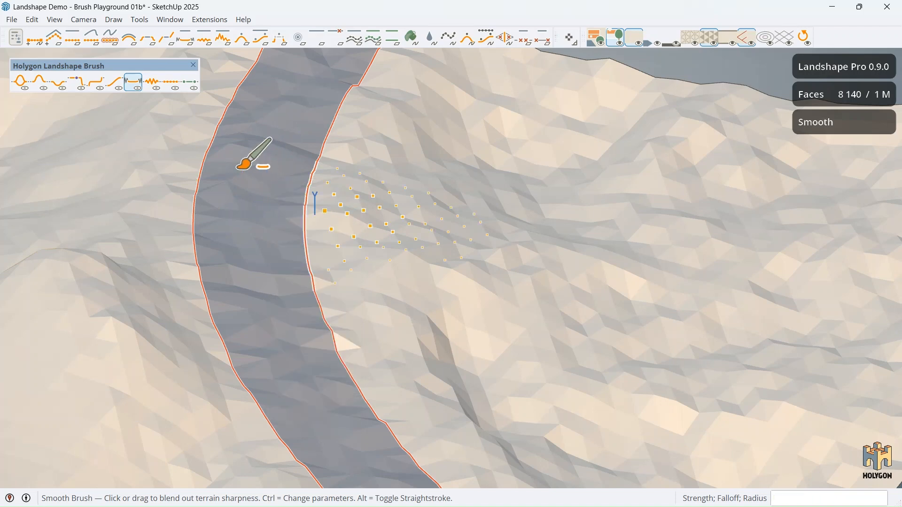
{"action": "scroll", "coordinate": [231, 184], "scroll_direction": "up", "scroll_amount": 3}
{"action": "scroll", "coordinate": [226, 282], "scroll_direction": "down", "scroll_amount": 6}
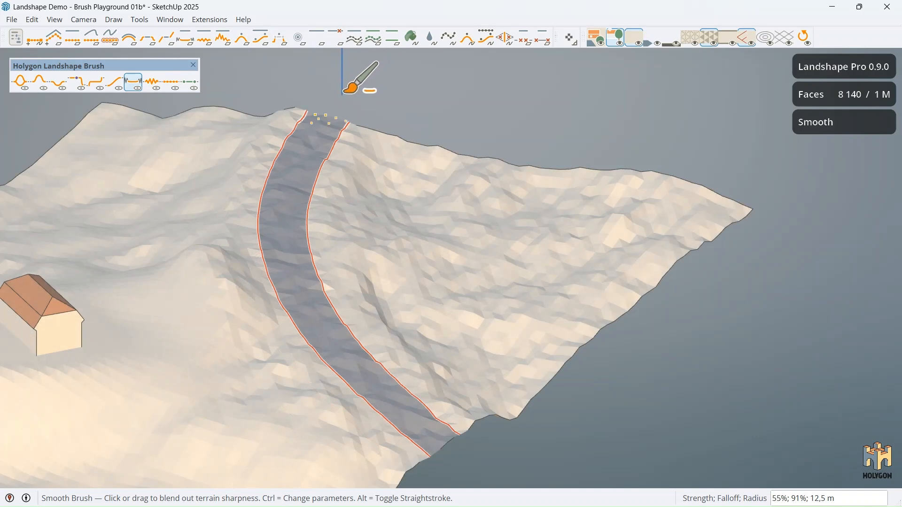
- Switch the Smooth Brush back to Stop on Fence and raise its strength to 66%
{"action": "right_click", "coordinate": [323, 124]}
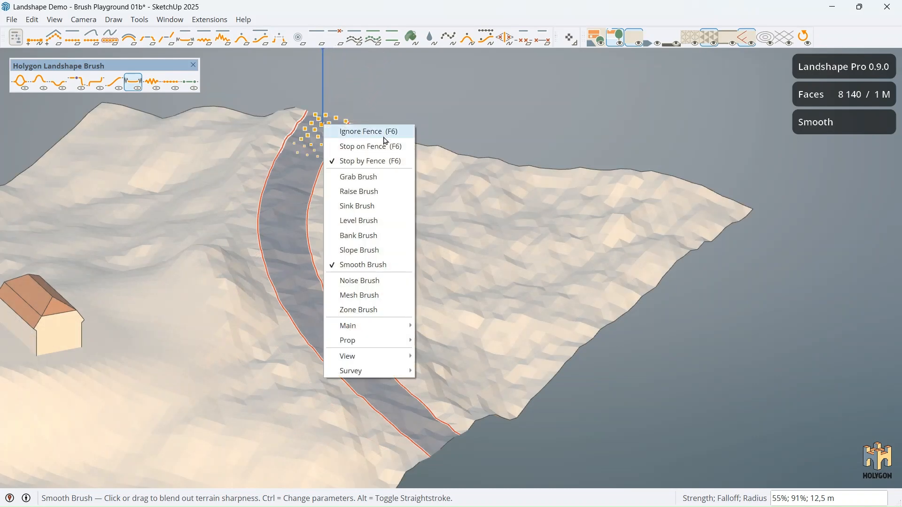
{"action": "left_click", "coordinate": [370, 146]}
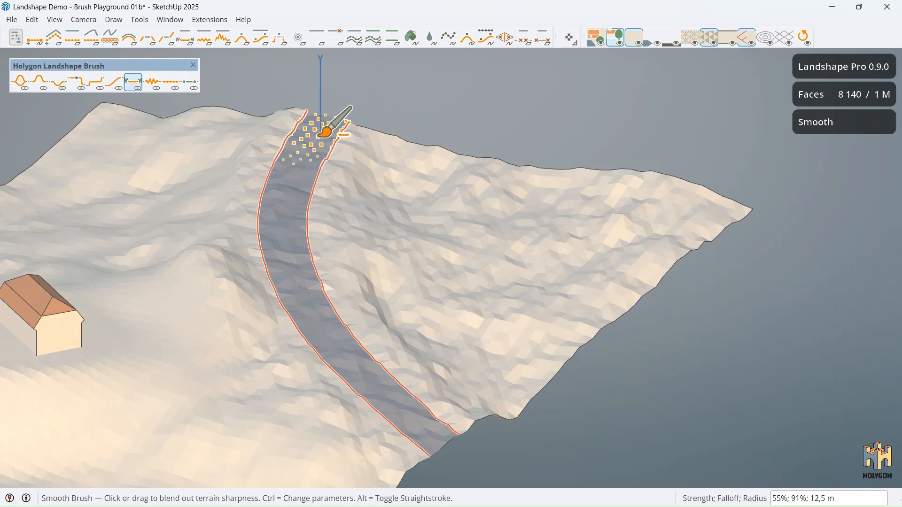
{"action": "key", "text": "ctrl"}
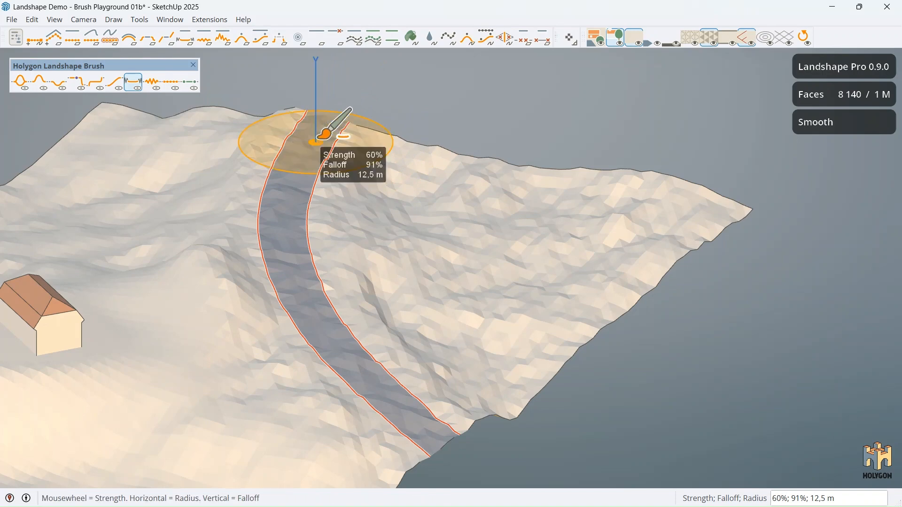
{"action": "left_click_drag", "start_coordinate": [315, 141], "coordinate": [322, 126]}
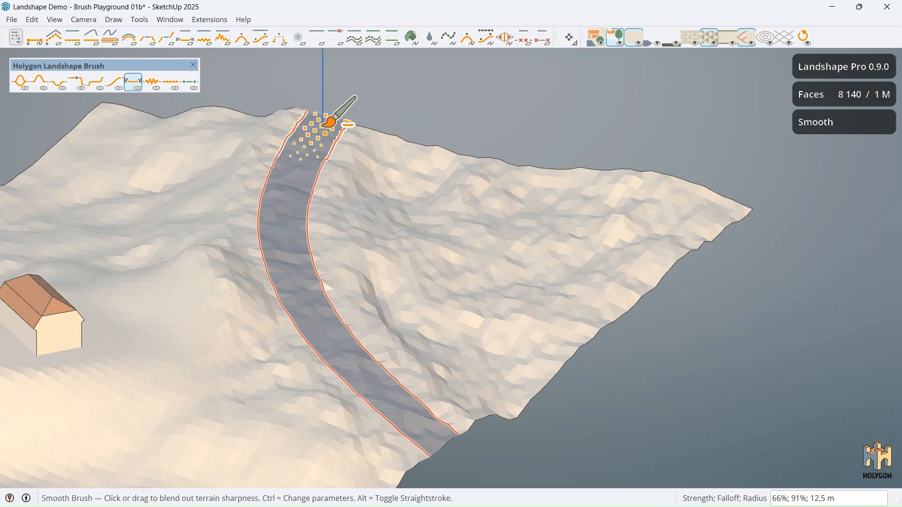
- Smooth the road surface along its full length, then inspect it with the fence lines hidden and show them again
{"action": "mouse_move", "coordinate": [328, 123]}
{"action": "left_mouse_down"}
{"action": "mouse_move", "coordinate": [296, 210]}
{"action": "mouse_move", "coordinate": [317, 298]}
{"action": "mouse_move", "coordinate": [427, 426]}
{"action": "mouse_move", "coordinate": [485, 447]}
{"action": "mouse_move", "coordinate": [481, 456]}
{"action": "left_mouse_up"}
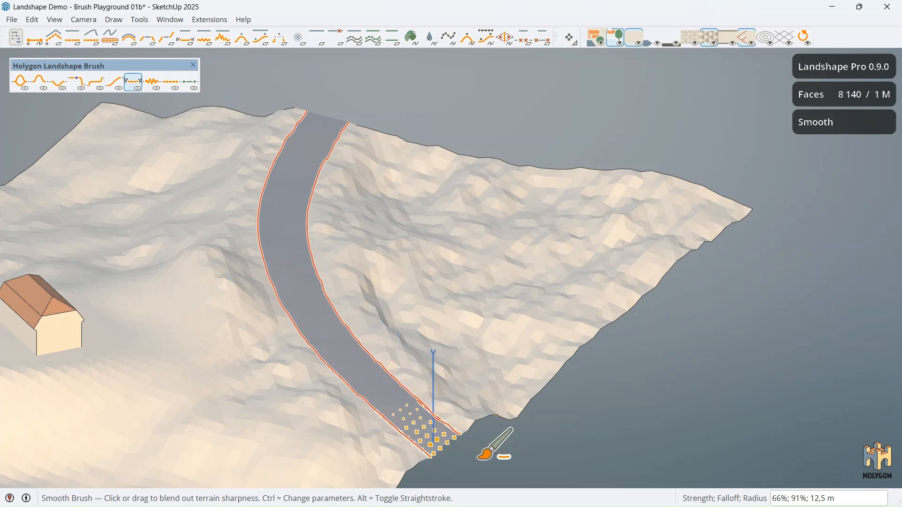
{"action": "left_click", "coordinate": [746, 38]}
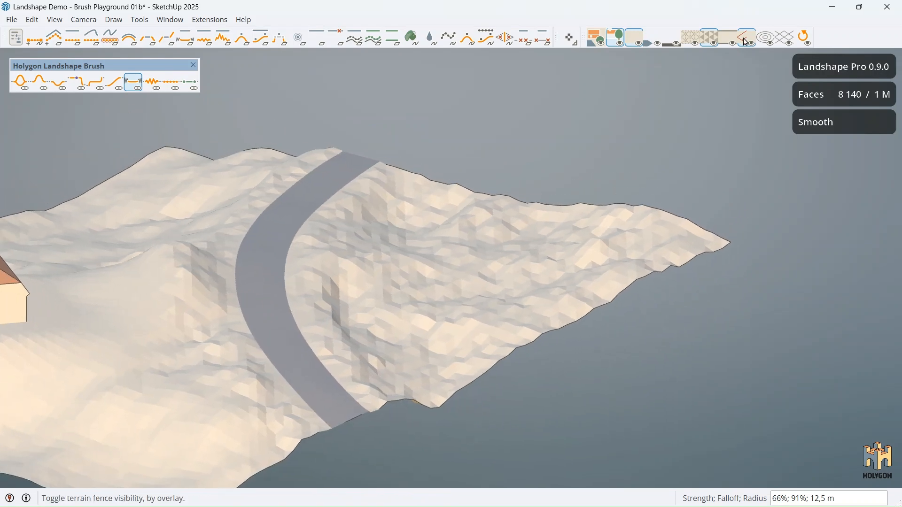
{"action": "left_click", "coordinate": [747, 37]}
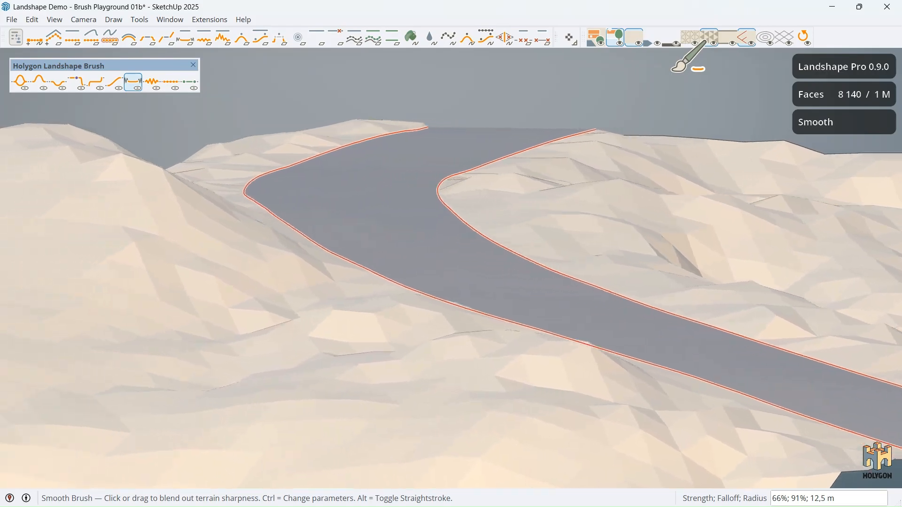
- Set the Smooth Brush to 26% strength and 10,1 m radius, and switch its fence mode to Stop by Fence
{"action": "left_click", "coordinate": [690, 38]}
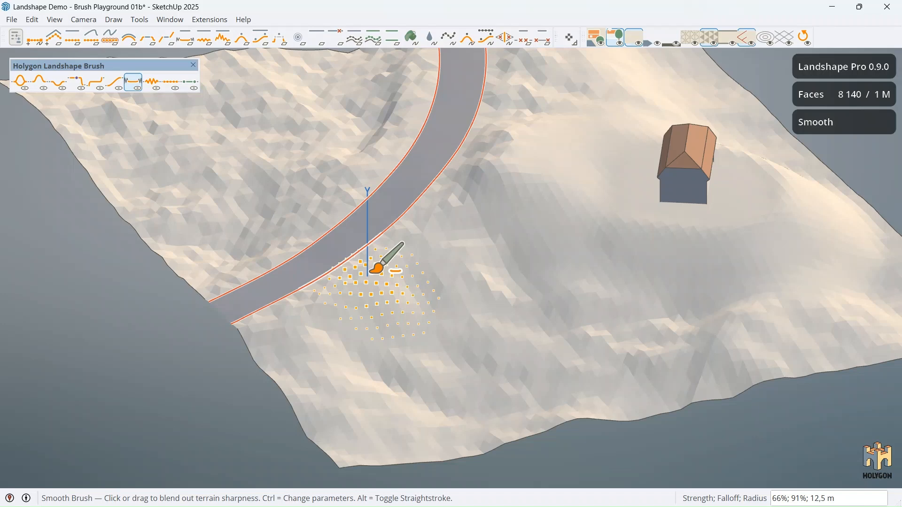
{"action": "scroll", "coordinate": [378, 270], "scroll_direction": "down", "scroll_amount": 3, "text": "ctrl"}
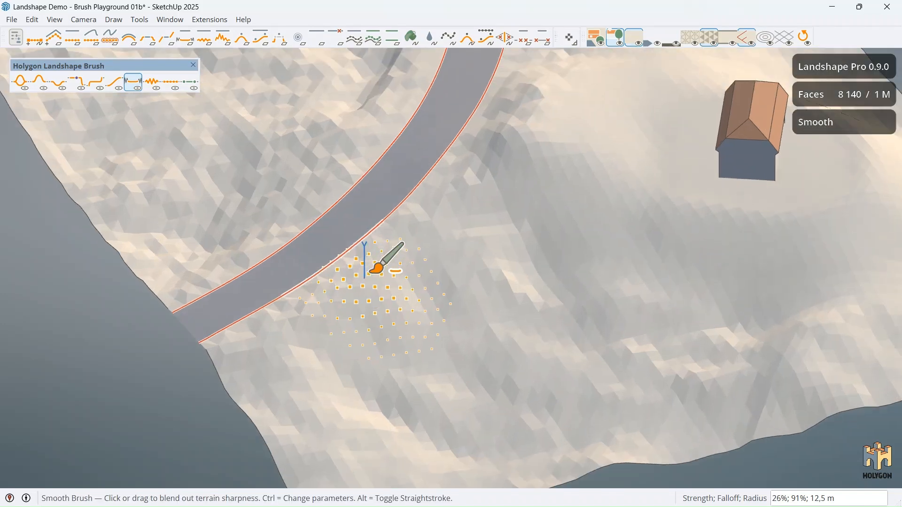
{"action": "key", "text": "ctrl"}
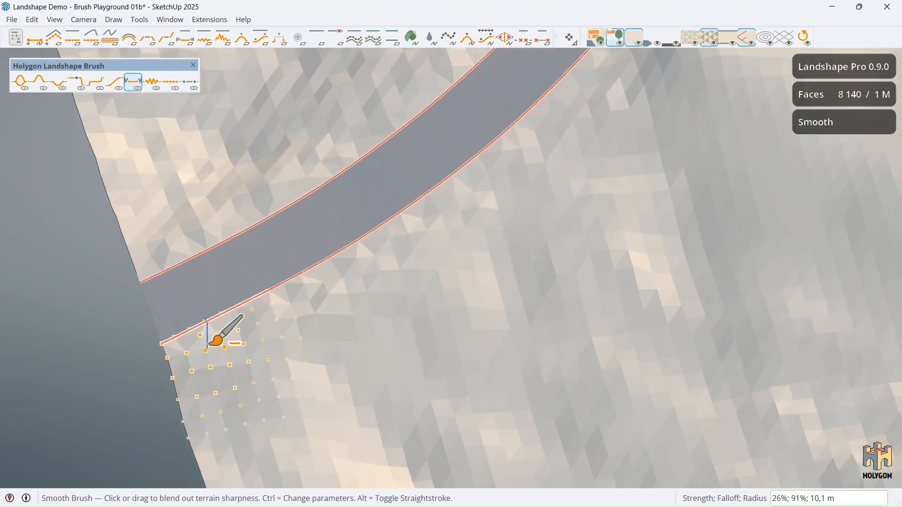
{"action": "right_click", "coordinate": [208, 349]}
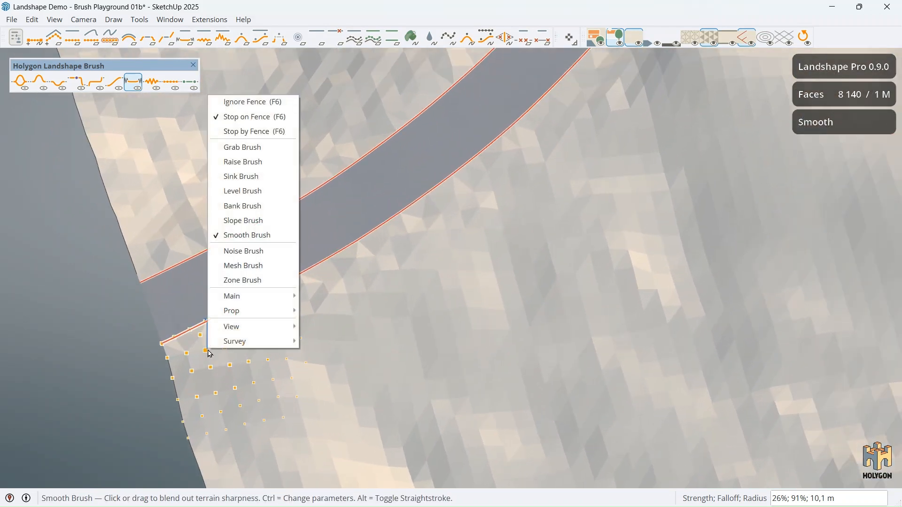
{"action": "left_click", "coordinate": [282, 132]}
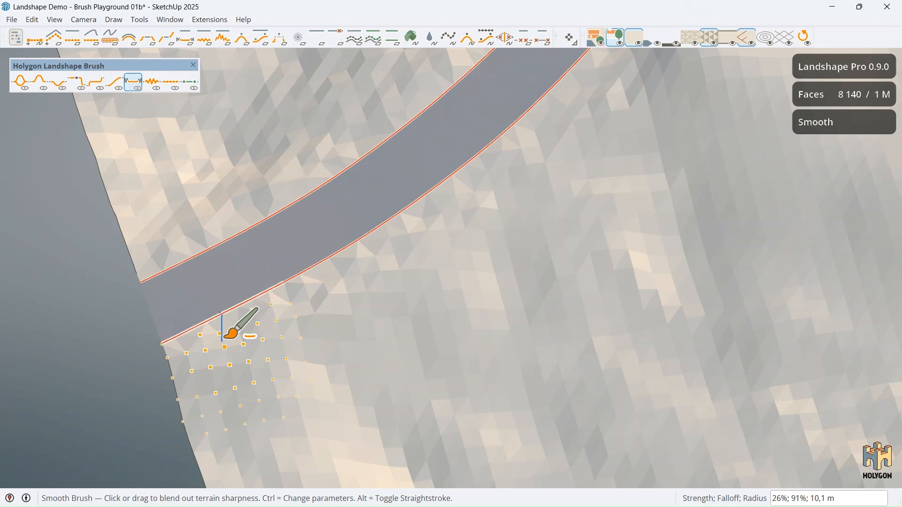
- Smooth the terrain beside the road along its house-side edge, and leave the Smooth Brush
{"action": "middle_click_drag", "start_coordinate": [248, 324], "coordinate": [181, 326]}
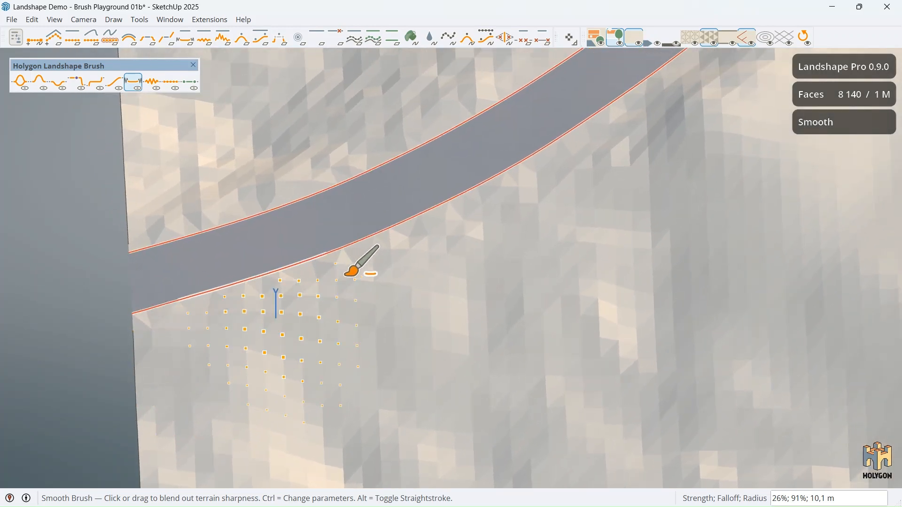
{"action": "mouse_move", "coordinate": [516, 205]}
{"action": "middle_mouse_down"}
{"action": "mouse_move", "coordinate": [475, 231]}
{"action": "mouse_move", "coordinate": [370, 263]}
{"action": "mouse_move", "coordinate": [334, 263]}
{"action": "middle_mouse_up"}
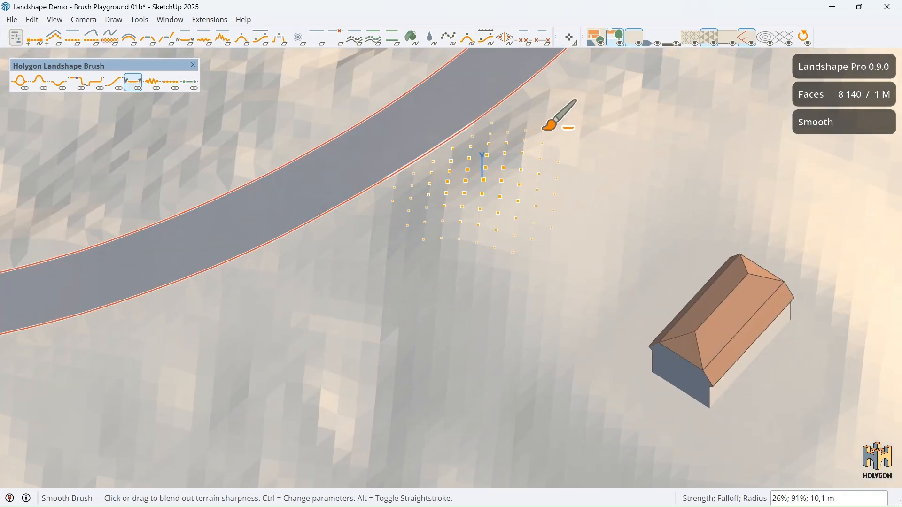
{"action": "middle_click_drag", "start_coordinate": [553, 156], "coordinate": [283, 296]}
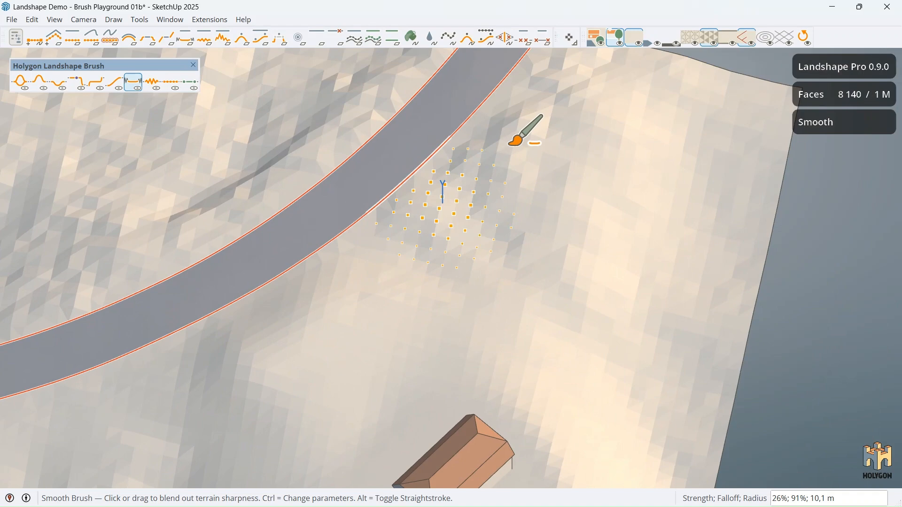
{"action": "middle_click_drag", "start_coordinate": [515, 141], "coordinate": [558, 199]}
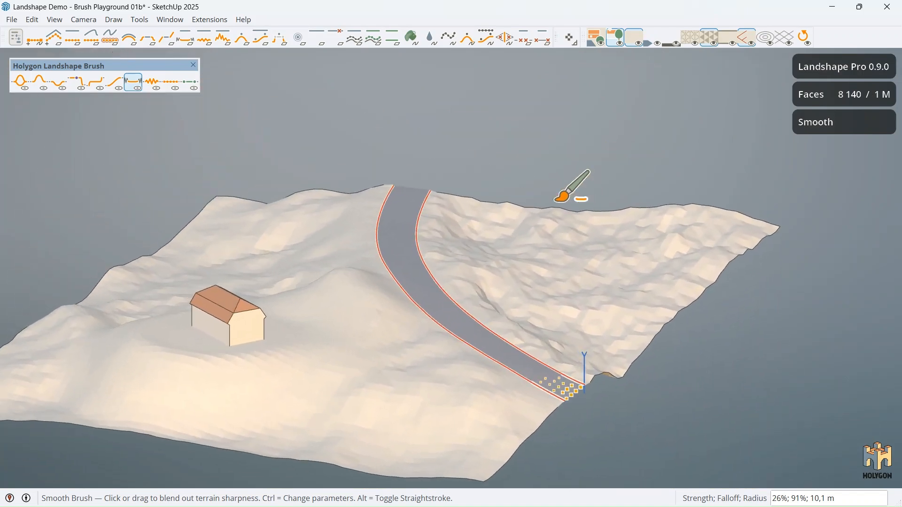
{"action": "middle_click_drag", "start_coordinate": [483, 131], "coordinate": [476, 159]}
{"action": "key", "text": "space"}
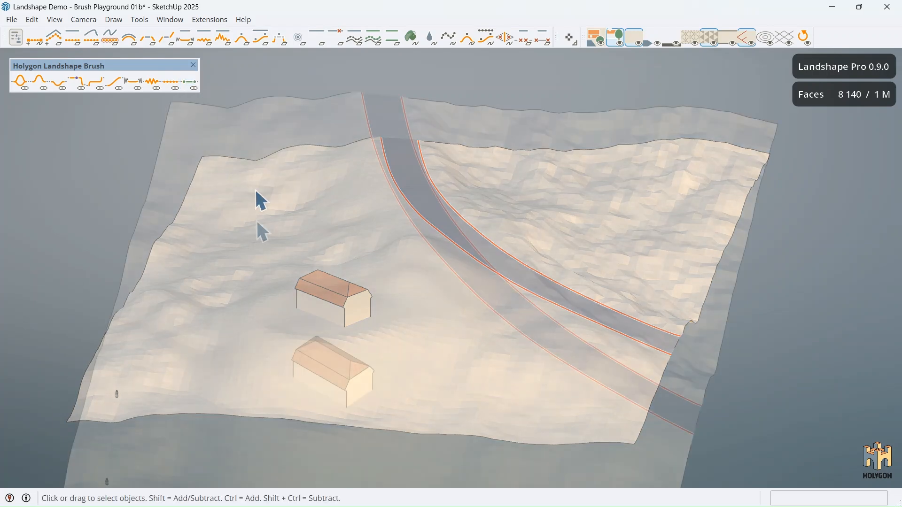
- Paint a Noise Brush area on the slope beside the house with 100% strength, 1,1 m falloff and 11,0 m radius
{"action": "left_click", "coordinate": [158, 92]}
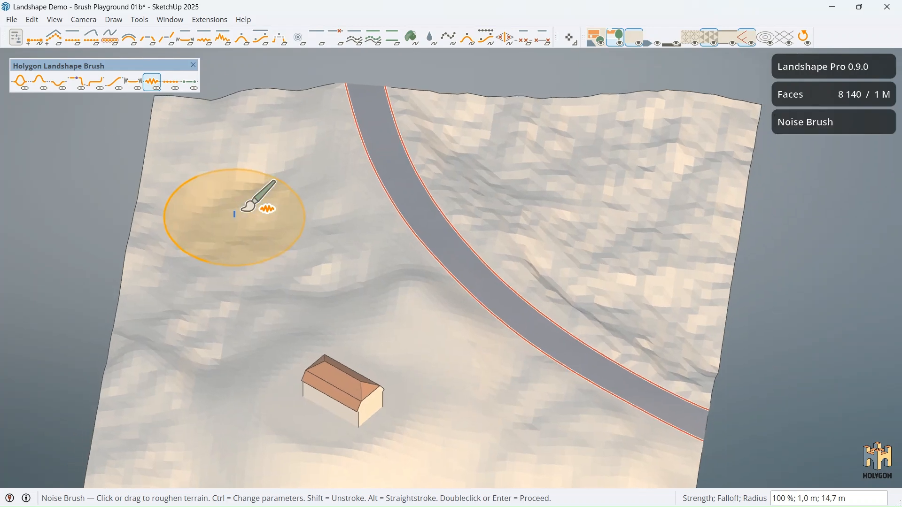
{"action": "key", "text": "ctrl"}
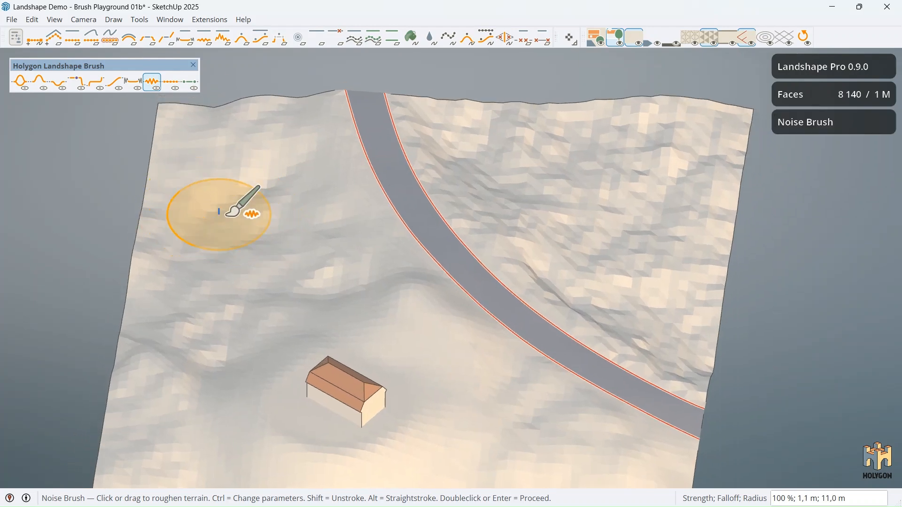
{"action": "mouse_move", "coordinate": [219, 211]}
{"action": "left_mouse_down"}
{"action": "mouse_move", "coordinate": [245, 202]}
{"action": "mouse_move", "coordinate": [238, 177]}
{"action": "mouse_move", "coordinate": [218, 205]}
{"action": "mouse_move", "coordinate": [232, 226]}
{"action": "mouse_move", "coordinate": [270, 185]}
{"action": "mouse_move", "coordinate": [270, 162]}
{"action": "mouse_move", "coordinate": [209, 328]}
{"action": "mouse_move", "coordinate": [325, 243]}
{"action": "left_mouse_up"}
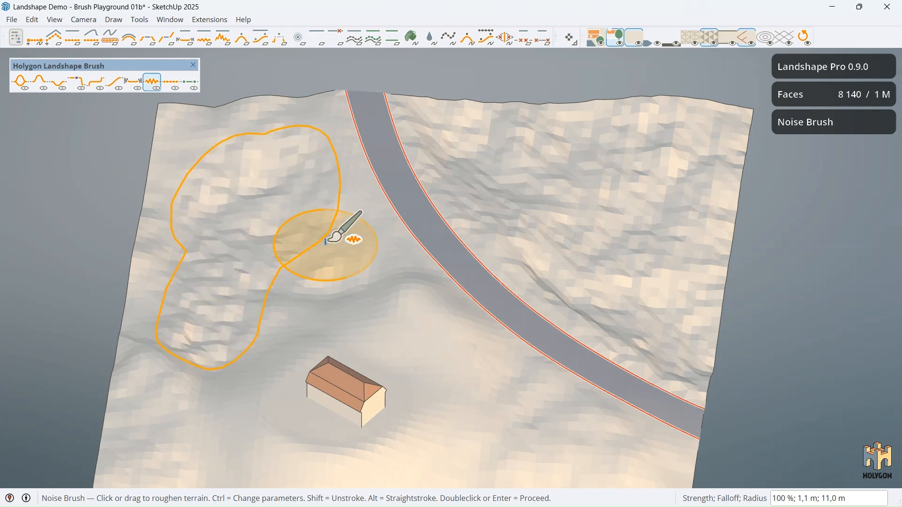
{"action": "mouse_move", "coordinate": [326, 243]}
{"action": "middle_mouse_down"}
{"action": "mouse_move", "coordinate": [346, 218]}
{"action": "mouse_move", "coordinate": [251, 266]}
{"action": "mouse_move", "coordinate": [302, 182]}
{"action": "mouse_move", "coordinate": [343, 178]}
{"action": "middle_mouse_up"}
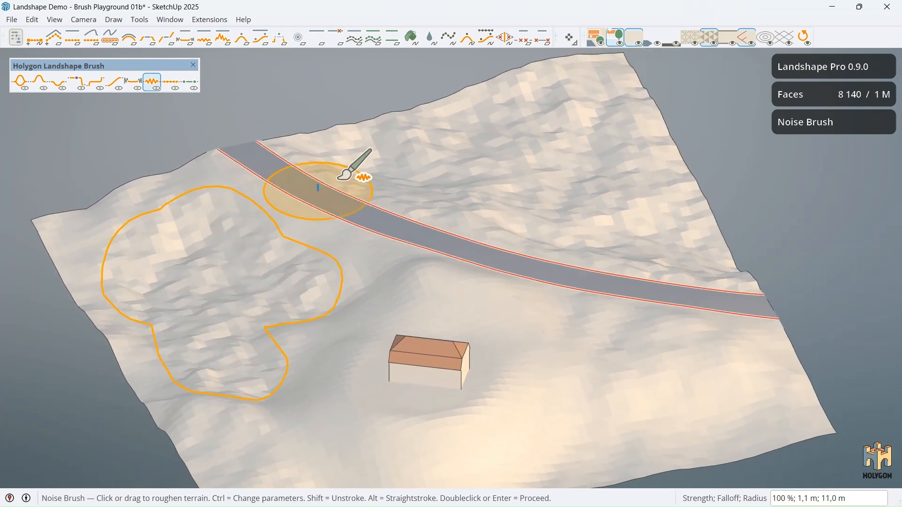
{"action": "middle_click_drag", "start_coordinate": [396, 161], "coordinate": [377, 184]}
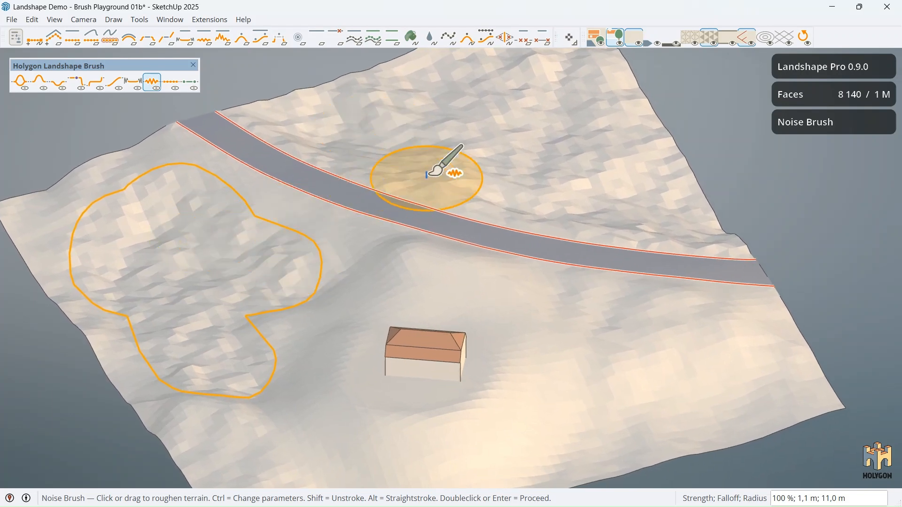
- Compare Noise Brush strengths on the painted area by setting 400%, 50%, and 400% again
{"action": "type", "text": "400"}
{"action": "key", "text": "Return"}
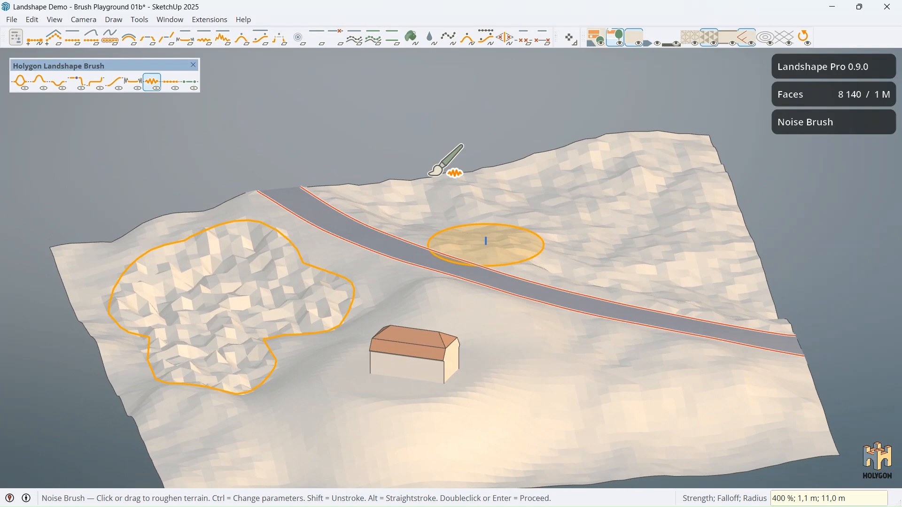
{"action": "type", "text": "50"}
{"action": "key", "text": "Return"}
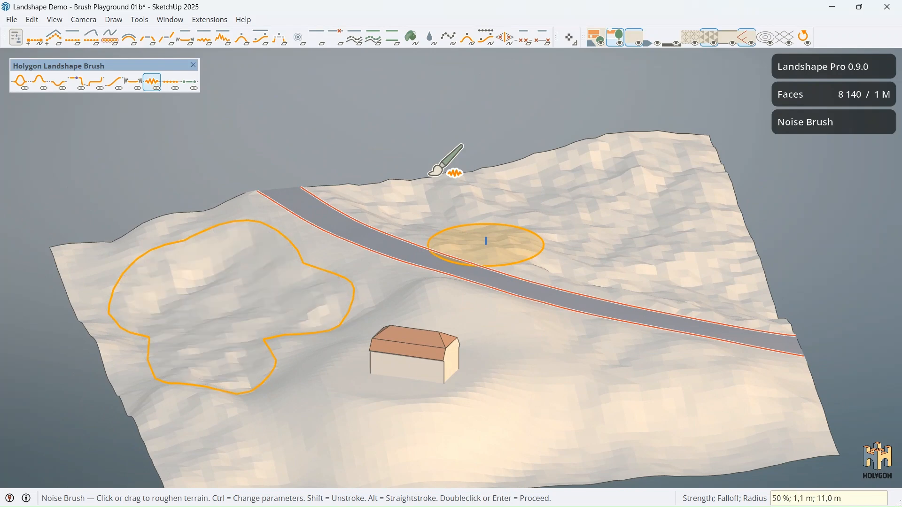
{"action": "type", "text": "400"}
{"action": "key", "text": "Return"}
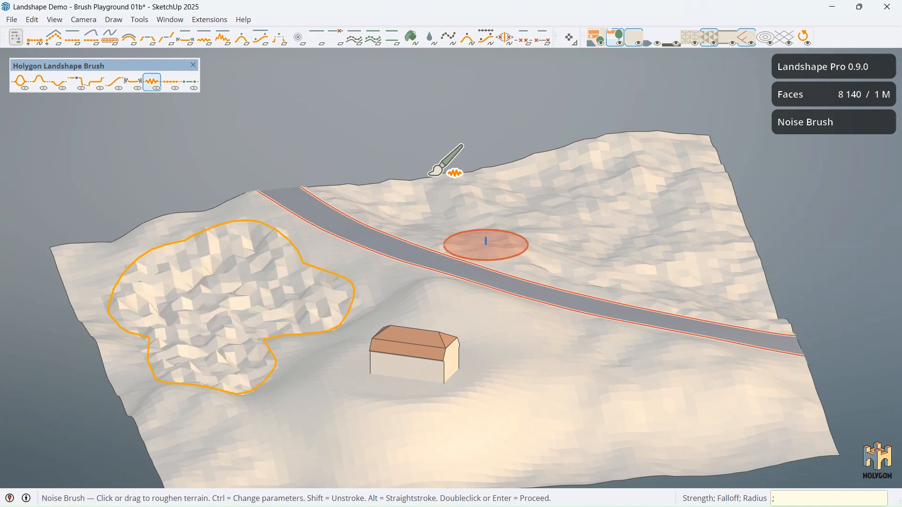
- Try a Noise Brush falloff of 30 m on the painted area and inspect its transition into the terrain
{"action": "type", "text": "; 30"}
{"action": "key", "text": "Return"}
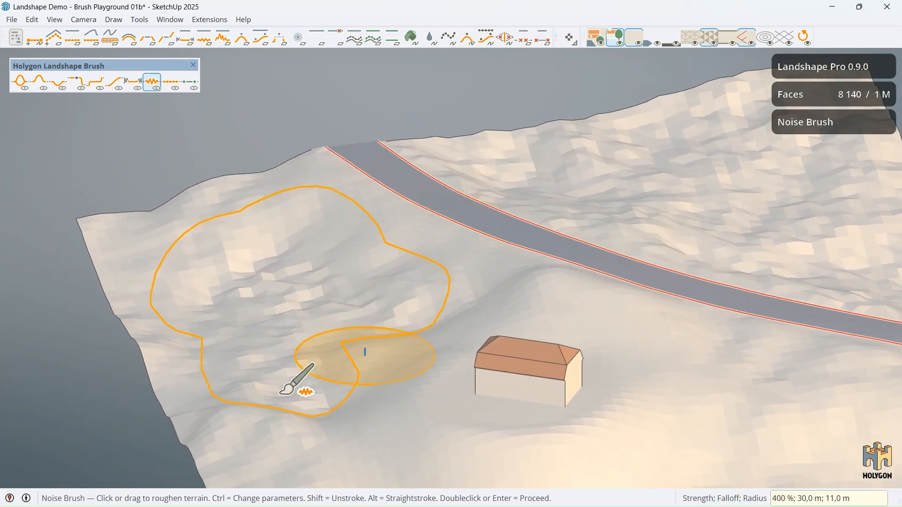
{"action": "mouse_move", "coordinate": [294, 318]}
{"action": "middle_mouse_down"}
{"action": "mouse_move", "coordinate": [368, 241]}
{"action": "mouse_move", "coordinate": [276, 300]}
{"action": "mouse_move", "coordinate": [236, 312]}
{"action": "mouse_move", "coordinate": [265, 309]}
{"action": "middle_mouse_up"}
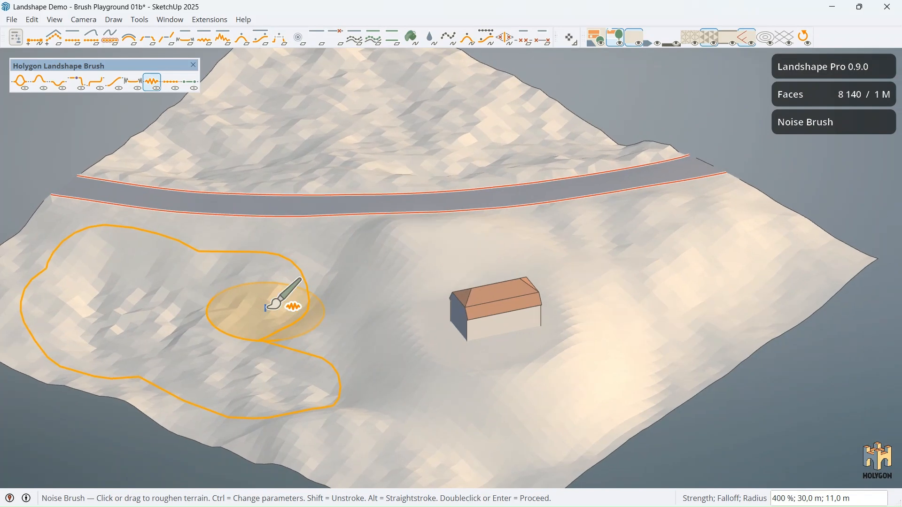
- Unstroke several notches from the edges of the painted noise area beside the house
{"action": "key", "text": "shift"}
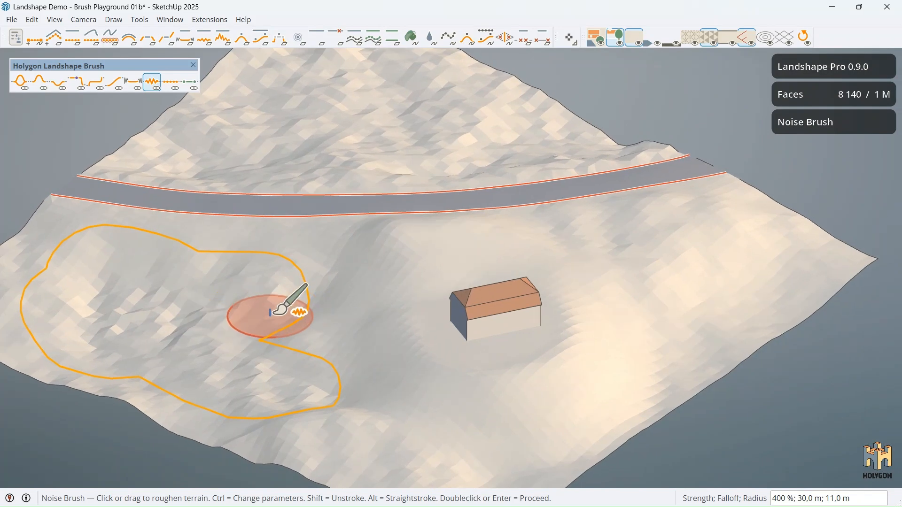
{"action": "mouse_move", "coordinate": [280, 290]}
{"action": "left_mouse_down", "text": "shift"}
{"action": "mouse_move", "coordinate": [235, 240]}
{"action": "mouse_move", "coordinate": [240, 256]}
{"action": "left_mouse_up", "text": "shift"}
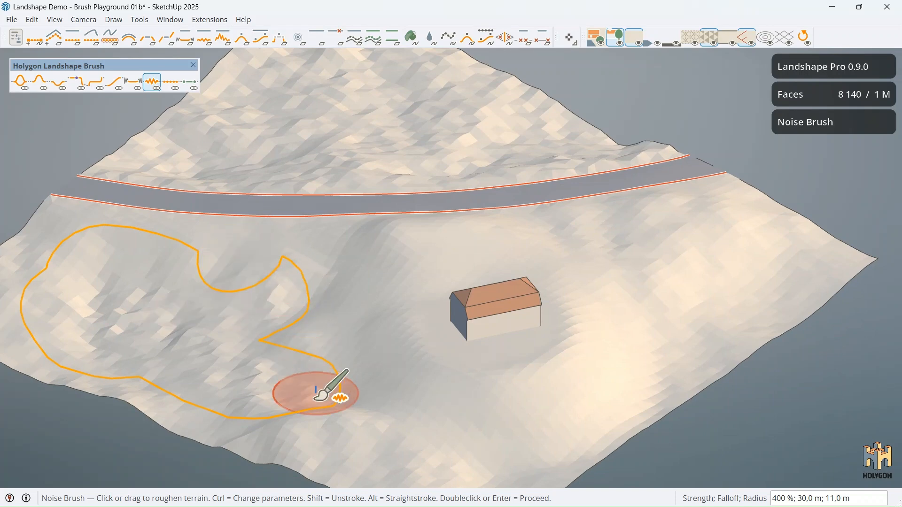
{"action": "left_click_drag", "start_coordinate": [276, 397], "coordinate": [270, 393], "text": "shift"}
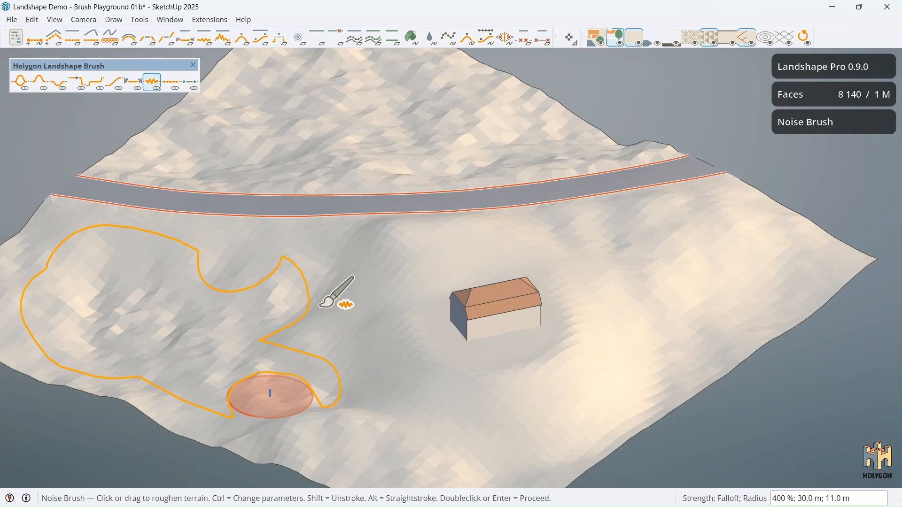
{"action": "middle_click_drag", "start_coordinate": [350, 286], "coordinate": [342, 258]}
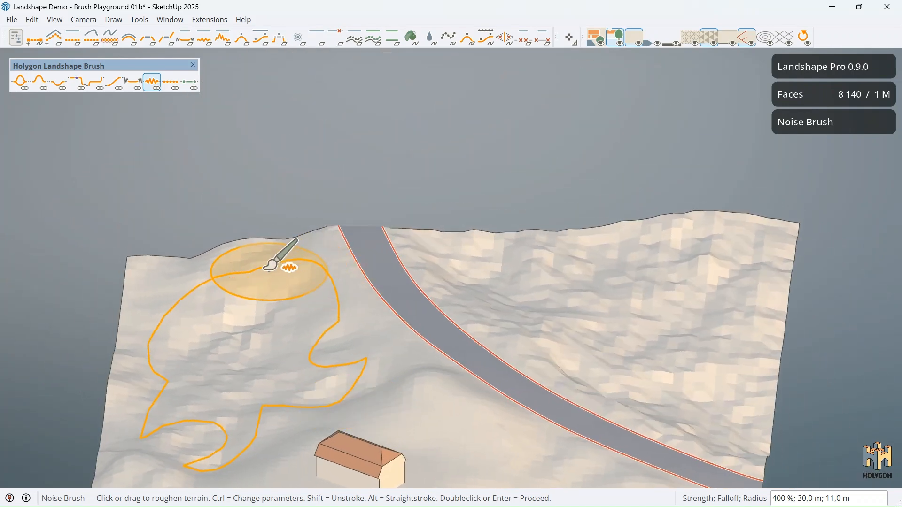
{"action": "left_click_drag", "start_coordinate": [221, 267], "coordinate": [242, 312], "text": "shift"}
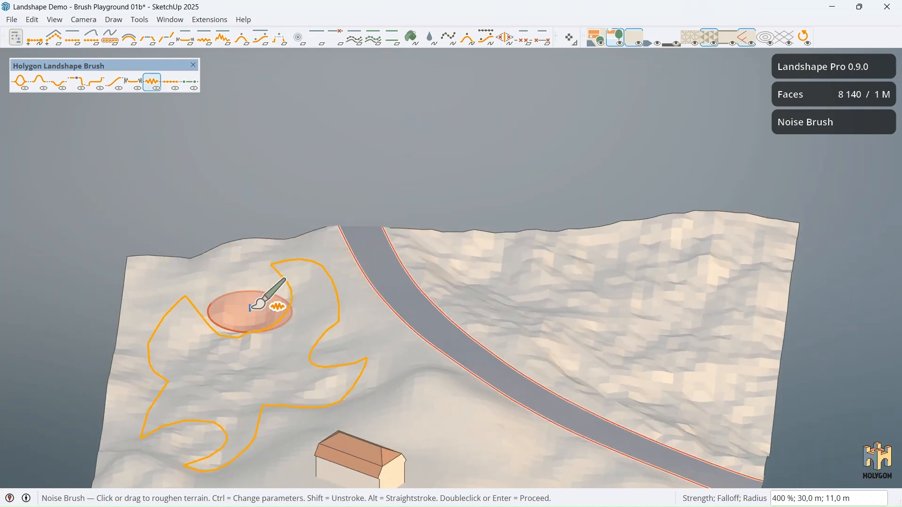
{"action": "mouse_move", "coordinate": [322, 282]}
{"action": "middle_mouse_down"}
{"action": "mouse_move", "coordinate": [339, 283]}
{"action": "mouse_move", "coordinate": [322, 298]}
{"action": "middle_mouse_up"}
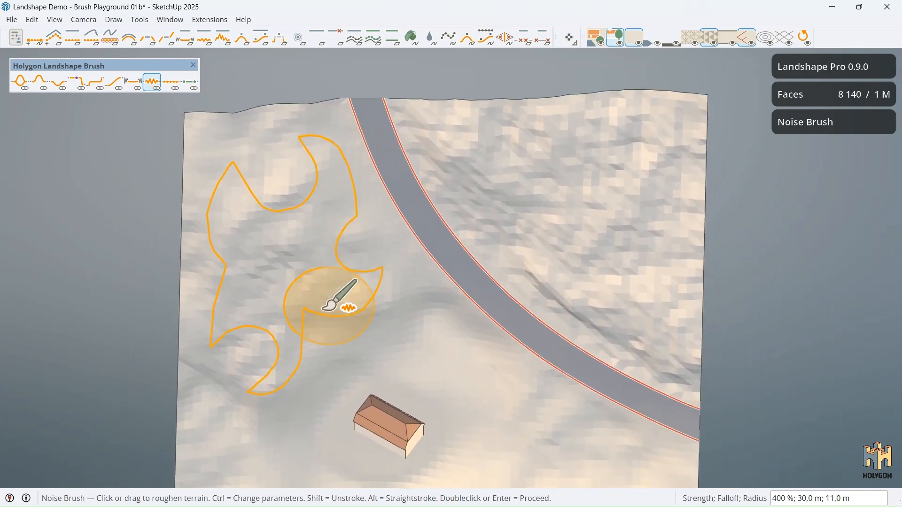
- Extend the noise area past the house, add a separate patch on the house's other side, and set the falloff to 10 m
{"action": "mouse_move", "coordinate": [273, 333]}
{"action": "left_mouse_down"}
{"action": "mouse_move", "coordinate": [275, 390]}
{"action": "mouse_move", "coordinate": [262, 432]}
{"action": "left_mouse_up"}
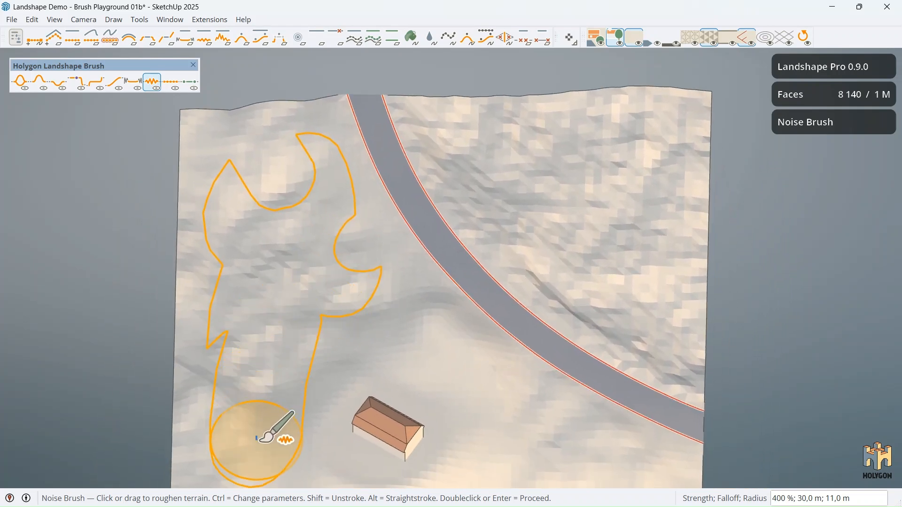
{"action": "mouse_move", "coordinate": [282, 414]}
{"action": "middle_mouse_down"}
{"action": "mouse_move", "coordinate": [276, 418]}
{"action": "mouse_move", "coordinate": [382, 368]}
{"action": "mouse_move", "coordinate": [526, 347]}
{"action": "middle_mouse_up"}
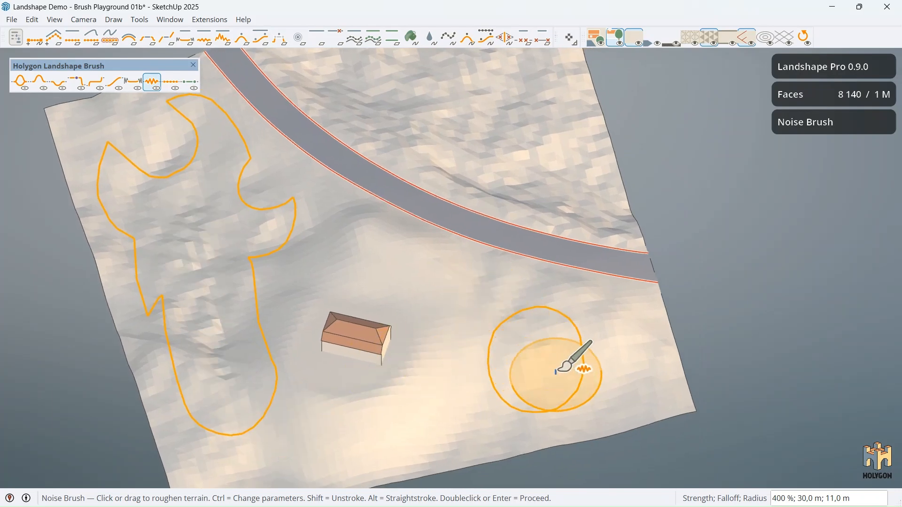
{"action": "type", "text": ";10"}
{"action": "key", "text": "Return"}
{"action": "middle_click_drag", "start_coordinate": [556, 372], "coordinate": [554, 371]}
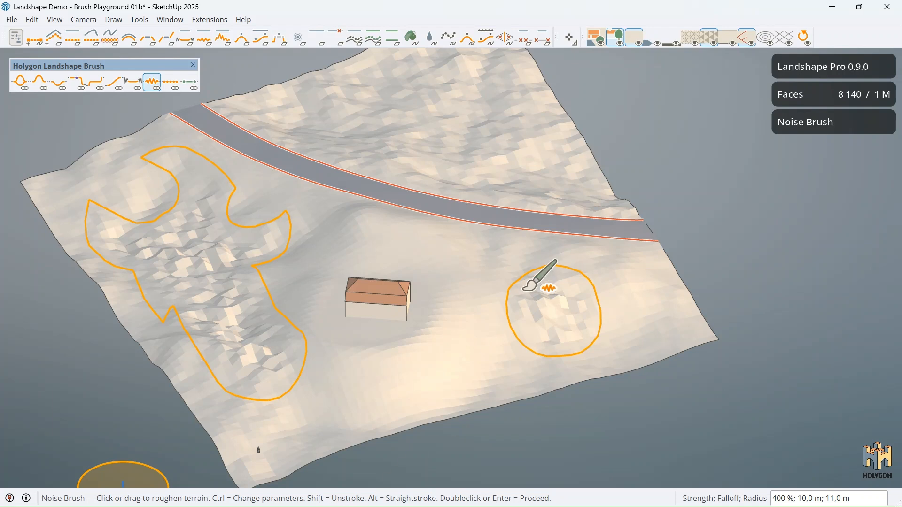
- Unstroke most of the separate noise patch, leaving a crescent, and finish the Noise Brush
{"action": "middle_click_drag", "start_coordinate": [481, 306], "coordinate": [485, 316]}
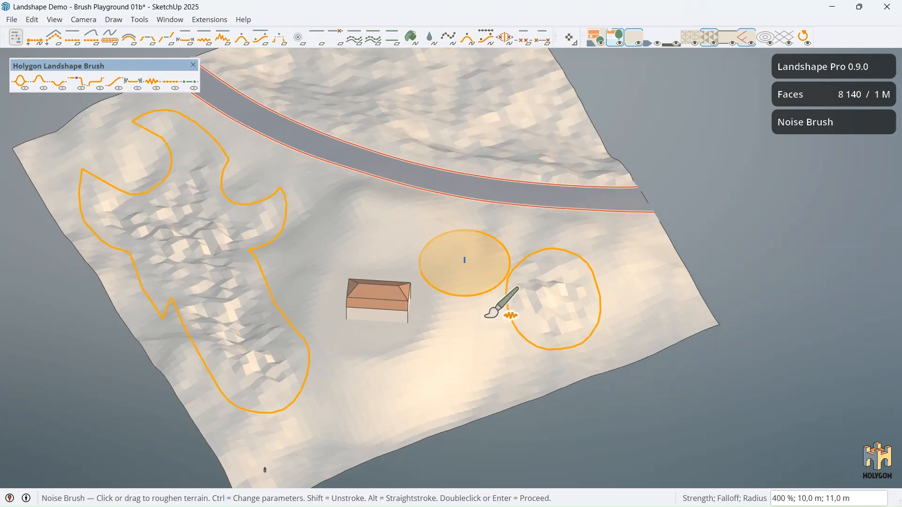
{"action": "key", "text": "shift"}
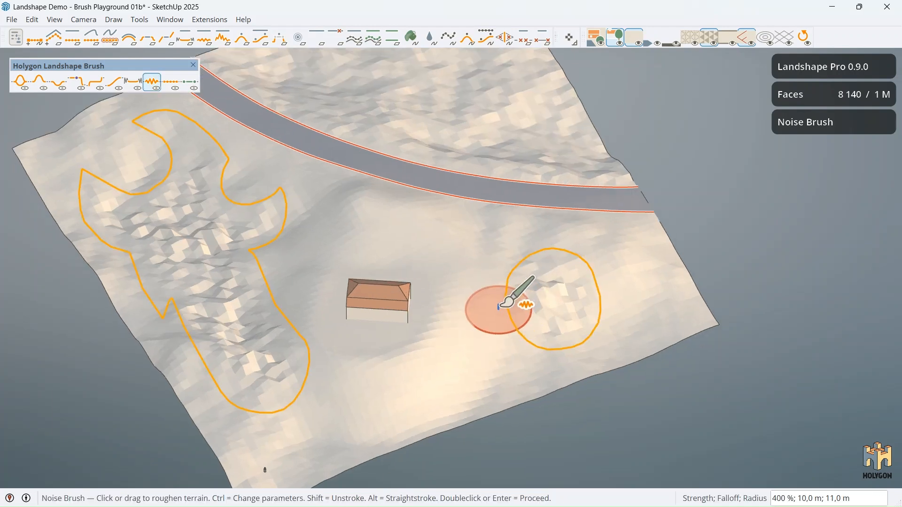
{"action": "mouse_move", "coordinate": [494, 312]}
{"action": "left_mouse_down", "text": "shift"}
{"action": "mouse_move", "coordinate": [553, 314]}
{"action": "mouse_move", "coordinate": [653, 339]}
{"action": "left_mouse_up", "text": "shift"}
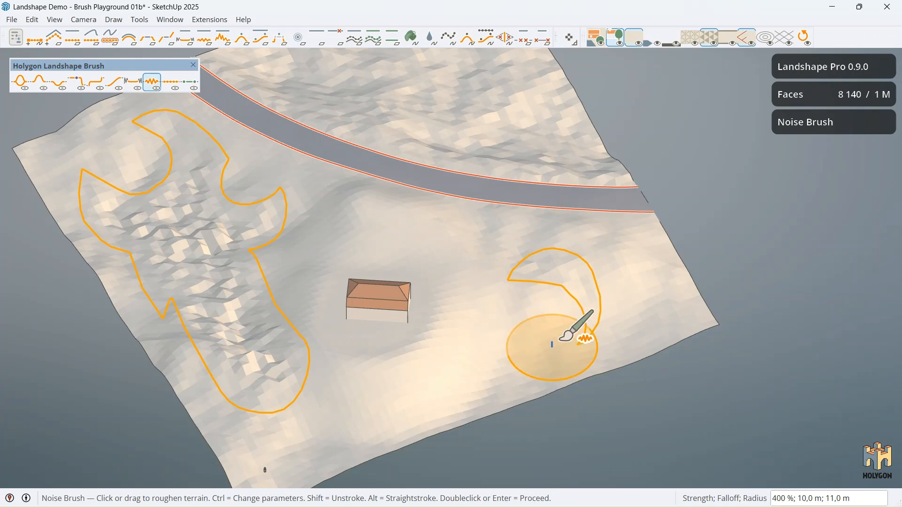
{"action": "left_click_drag", "start_coordinate": [561, 339], "coordinate": [620, 305], "text": "shift"}
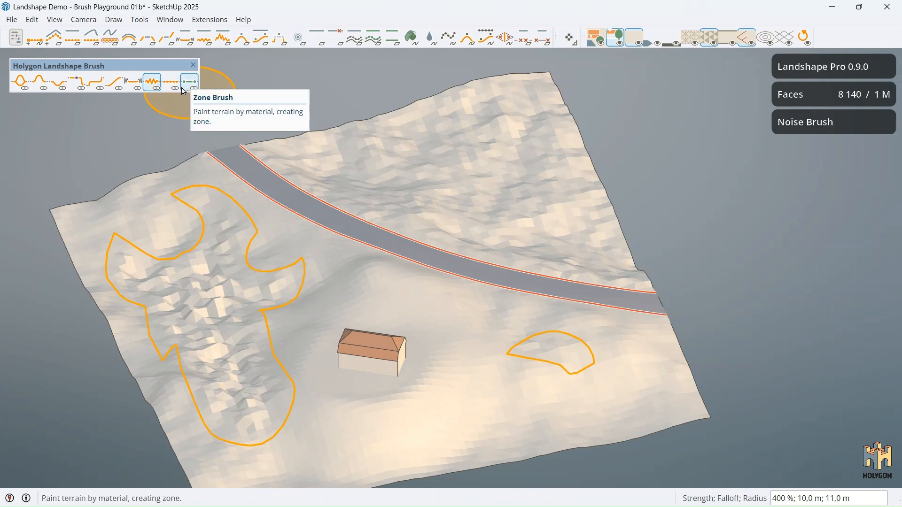
{"action": "mouse_move", "coordinate": [178, 225]}
{"action": "middle_mouse_down"}
{"action": "mouse_move", "coordinate": [187, 241]}
{"action": "mouse_move", "coordinate": [241, 253]}
{"action": "mouse_move", "coordinate": [200, 239]}
{"action": "mouse_move", "coordinate": [221, 218]}
{"action": "mouse_move", "coordinate": [185, 132]}
{"action": "middle_mouse_up"}
{"action": "key", "text": "space"}
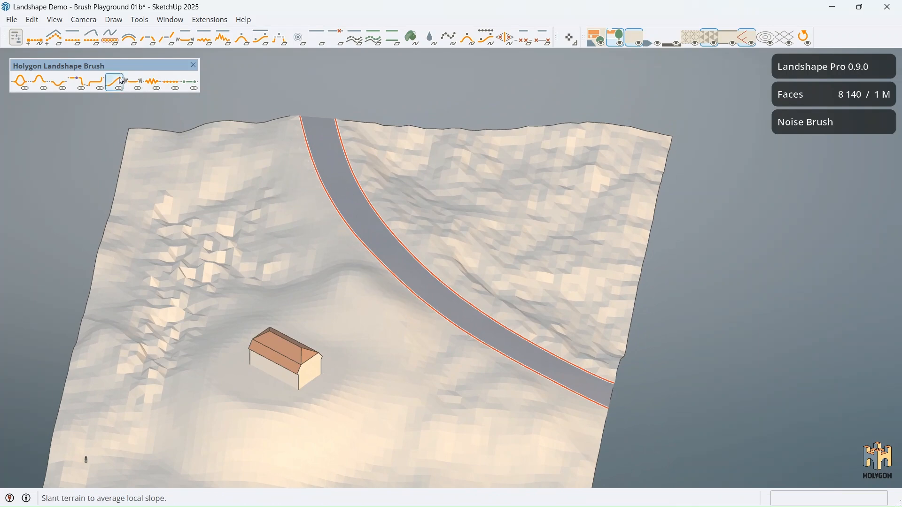
{"action": "middle_click_drag", "start_coordinate": [238, 229], "coordinate": [289, 156]}
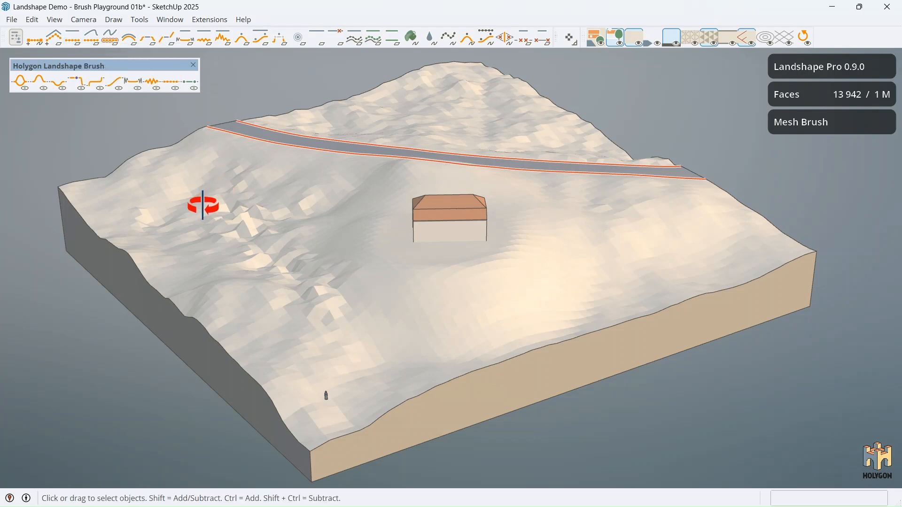
- Display the terrain's hidden mesh edges and examine the triangulation around the noise area and the house
{"action": "middle_click_drag", "start_coordinate": [203, 224], "coordinate": [257, 197]}
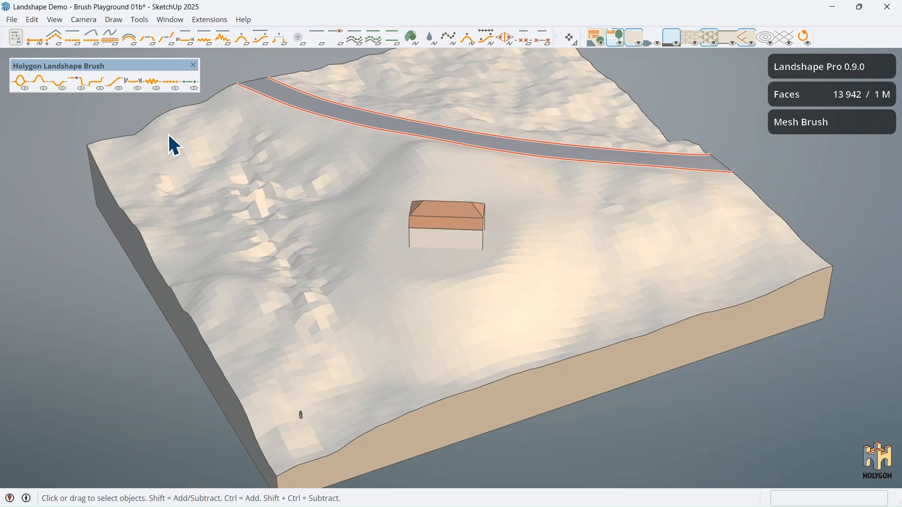
{"action": "middle_click_drag", "start_coordinate": [175, 145], "coordinate": [244, 200]}
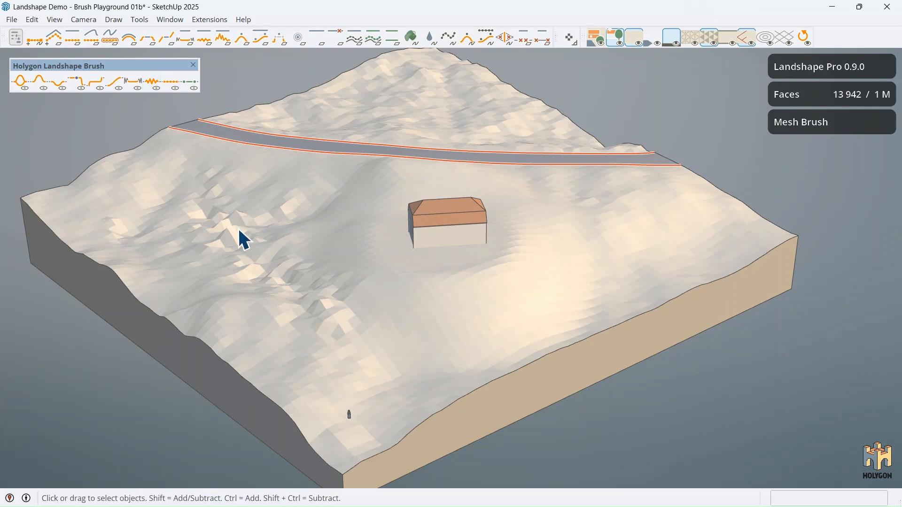
{"action": "middle_click_drag", "start_coordinate": [263, 242], "coordinate": [206, 129]}
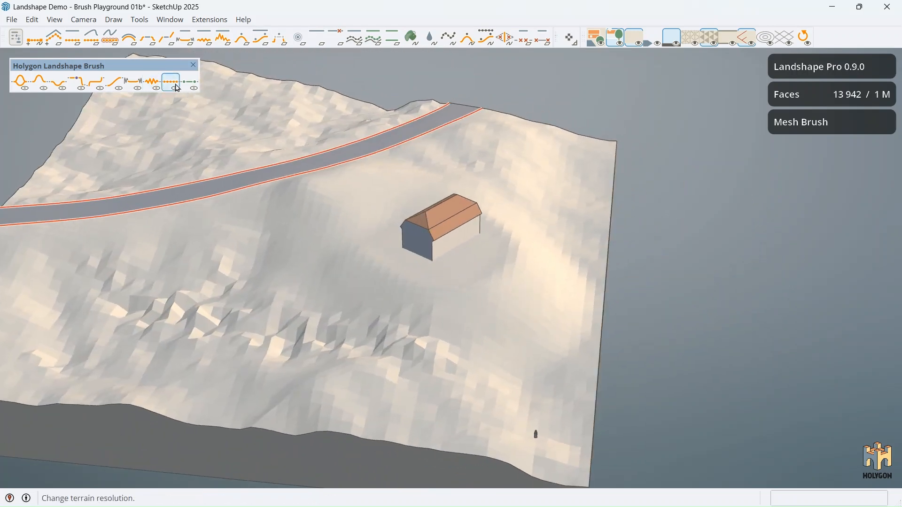
{"action": "middle_click_drag", "start_coordinate": [354, 282], "coordinate": [343, 287]}
{"action": "key", "text": "alt+h"}
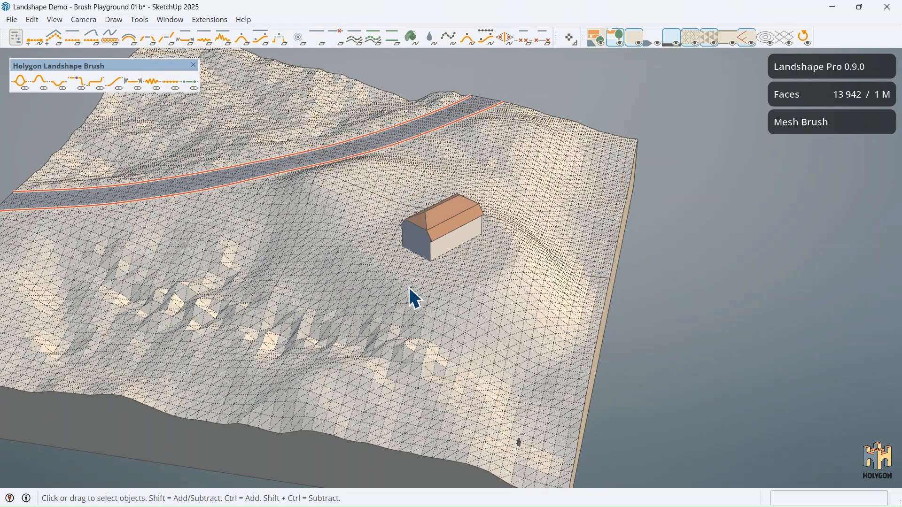
{"action": "middle_click_drag", "start_coordinate": [506, 288], "coordinate": [500, 289]}
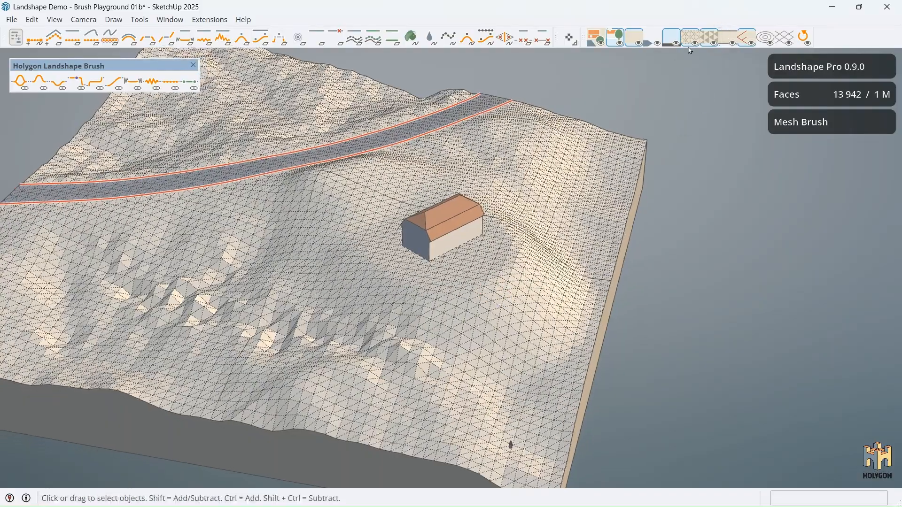
{"action": "left_click", "coordinate": [689, 43]}
{"action": "left_click", "coordinate": [689, 44]}
{"action": "middle_click_drag", "start_coordinate": [413, 272], "coordinate": [301, 301]}
{"action": "scroll", "coordinate": [476, 304], "scroll_direction": "up", "scroll_amount": 3}
{"action": "mouse_move", "coordinate": [476, 305]}
{"action": "middle_mouse_down"}
{"action": "mouse_move", "coordinate": [191, 262]}
{"action": "mouse_move", "coordinate": [235, 303]}
{"action": "mouse_move", "coordinate": [378, 309]}
{"action": "mouse_move", "coordinate": [343, 277]}
{"action": "middle_mouse_up"}
{"action": "scroll", "coordinate": [378, 309], "scroll_direction": "up", "scroll_amount": 3}
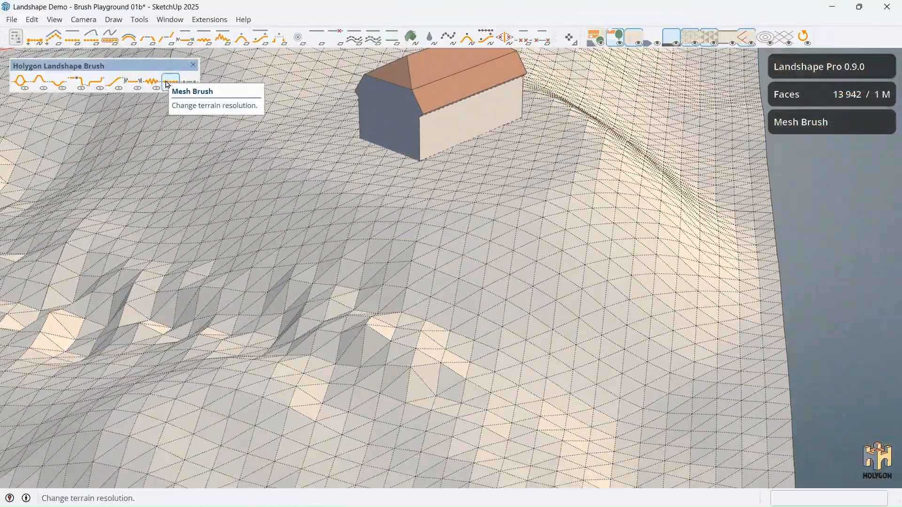
- Paint an area with the Mesh Brush at 2.0 m resolution and 11.7 m radius from the noise area around to the front of the house
{"action": "left_click", "coordinate": [165, 84]}
{"action": "scroll", "coordinate": [267, 137], "scroll_direction": "down", "scroll_amount": 2}
{"action": "mouse_move", "coordinate": [267, 136]}
{"action": "middle_mouse_down"}
{"action": "mouse_move", "coordinate": [349, 255]}
{"action": "mouse_move", "coordinate": [350, 272]}
{"action": "mouse_move", "coordinate": [527, 350]}
{"action": "mouse_move", "coordinate": [487, 338]}
{"action": "mouse_move", "coordinate": [504, 334]}
{"action": "middle_mouse_up"}
{"action": "left_click_drag", "start_coordinate": [504, 334], "coordinate": [233, 326]}
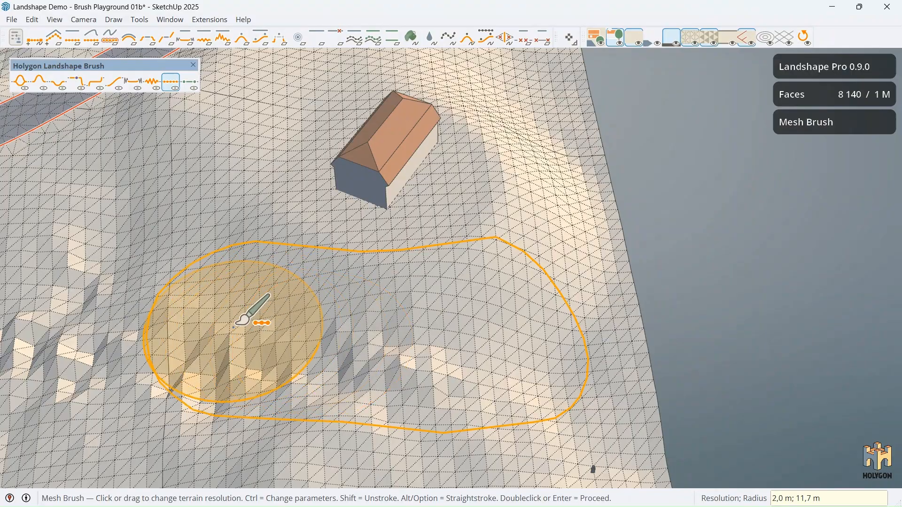
{"action": "middle_click_drag", "start_coordinate": [531, 302], "coordinate": [449, 356]}
{"action": "left_click_drag", "start_coordinate": [457, 350], "coordinate": [603, 256]}
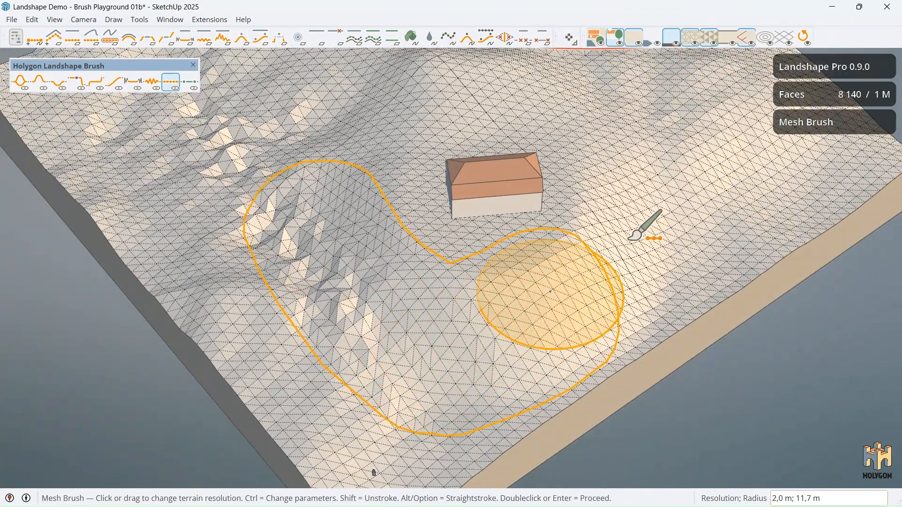
- Set the Mesh Brush resolution to 4 m and extend the painted area all around the house
{"action": "middle_click_drag", "start_coordinate": [629, 239], "coordinate": [593, 244]}
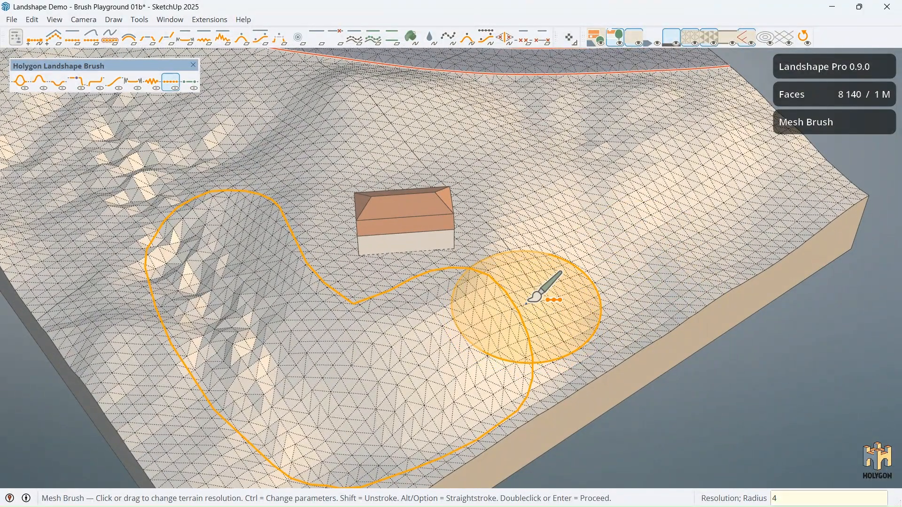
{"action": "key", "text": "Return"}
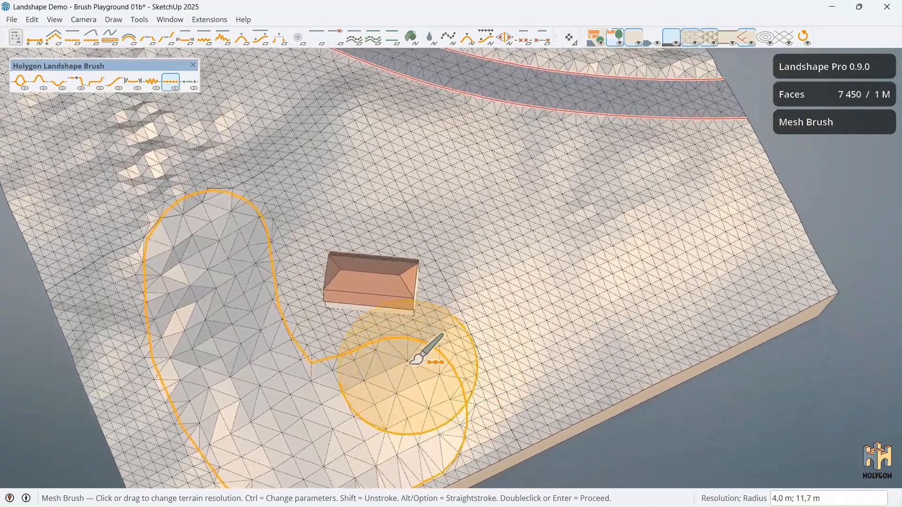
{"action": "mouse_move", "coordinate": [413, 361]}
{"action": "left_mouse_down"}
{"action": "mouse_move", "coordinate": [441, 278]}
{"action": "mouse_move", "coordinate": [446, 221]}
{"action": "mouse_move", "coordinate": [444, 198]}
{"action": "mouse_move", "coordinate": [421, 169]}
{"action": "mouse_move", "coordinate": [370, 175]}
{"action": "mouse_move", "coordinate": [318, 218]}
{"action": "mouse_move", "coordinate": [311, 311]}
{"action": "mouse_move", "coordinate": [344, 335]}
{"action": "left_mouse_up"}
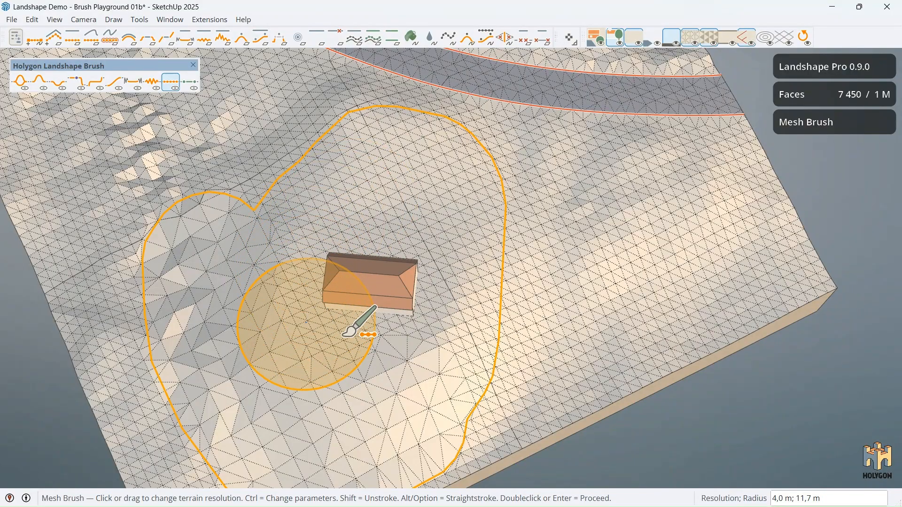
{"action": "scroll", "coordinate": [478, 258], "scroll_direction": "down", "scroll_amount": 3}
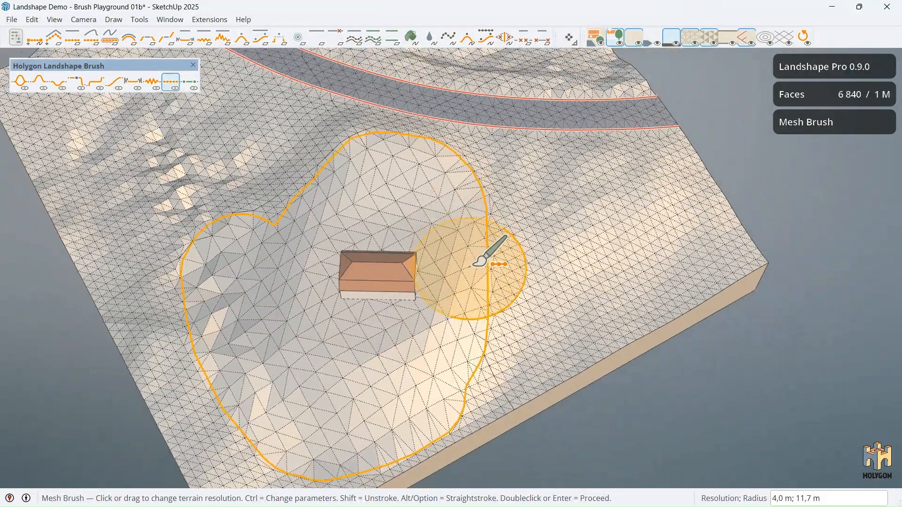
- Unstroke the part of the mesh area that overlaps the rough noise patch, and set the resolution to 1 m
{"action": "mouse_move", "coordinate": [477, 262]}
{"action": "middle_mouse_down"}
{"action": "mouse_move", "coordinate": [333, 282]}
{"action": "mouse_move", "coordinate": [336, 269]}
{"action": "mouse_move", "coordinate": [186, 308]}
{"action": "middle_mouse_up"}
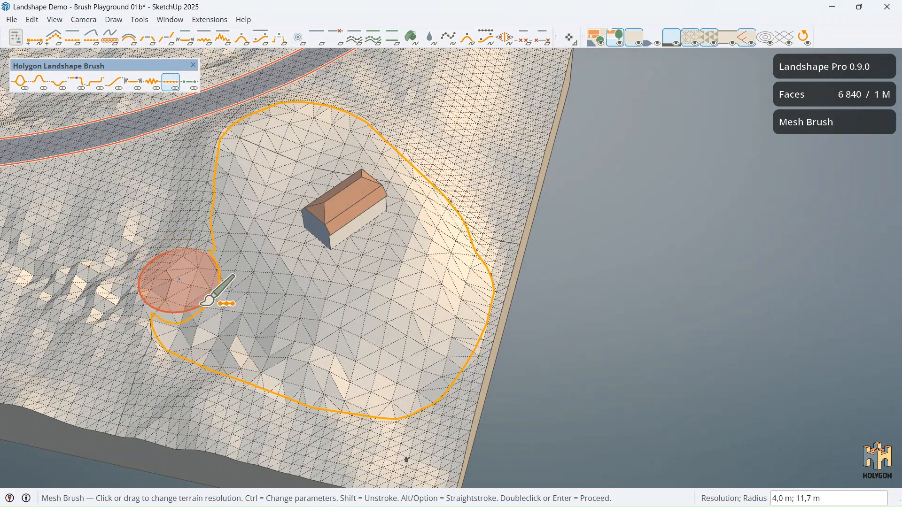
{"action": "left_click_drag", "start_coordinate": [202, 304], "coordinate": [267, 398]}
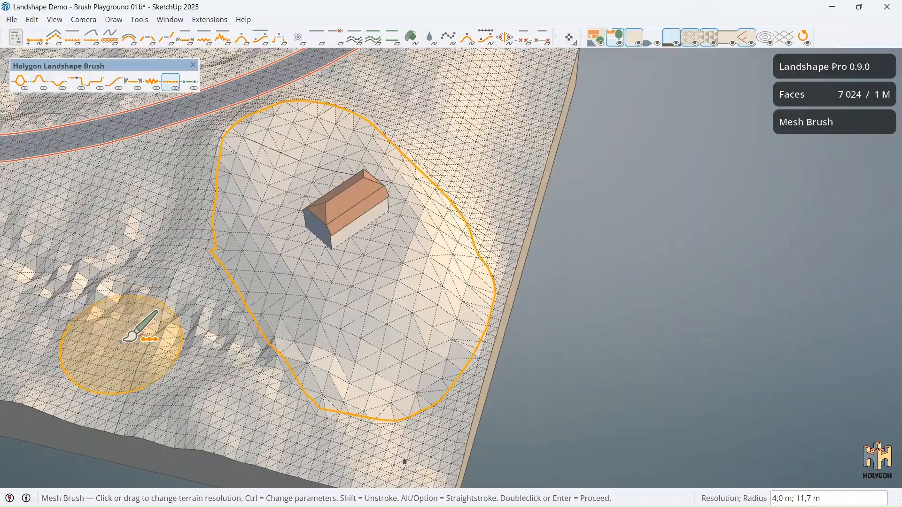
{"action": "mouse_move", "coordinate": [129, 336]}
{"action": "middle_mouse_down"}
{"action": "mouse_move", "coordinate": [122, 308]}
{"action": "mouse_move", "coordinate": [102, 305]}
{"action": "mouse_move", "coordinate": [111, 301]}
{"action": "mouse_move", "coordinate": [124, 358]}
{"action": "mouse_move", "coordinate": [207, 382]}
{"action": "mouse_move", "coordinate": [201, 391]}
{"action": "mouse_move", "coordinate": [194, 385]}
{"action": "middle_mouse_up"}
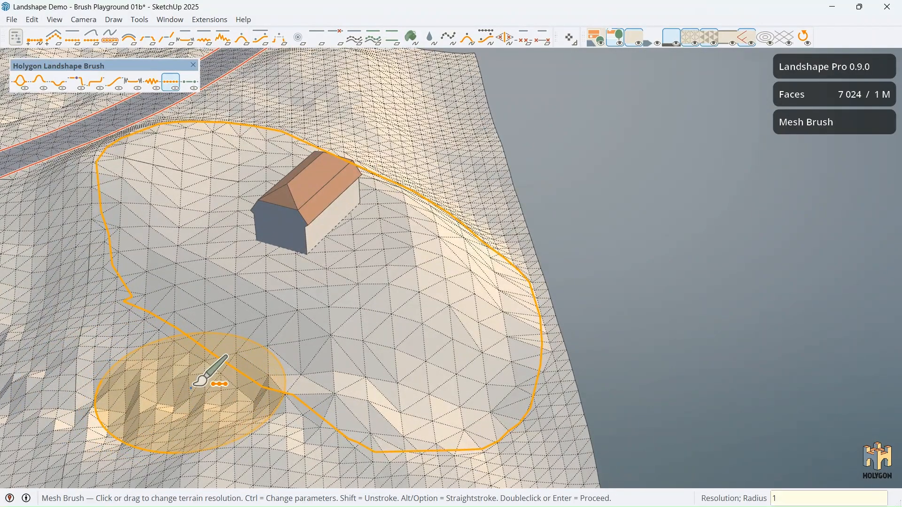
{"action": "key", "text": "Return"}
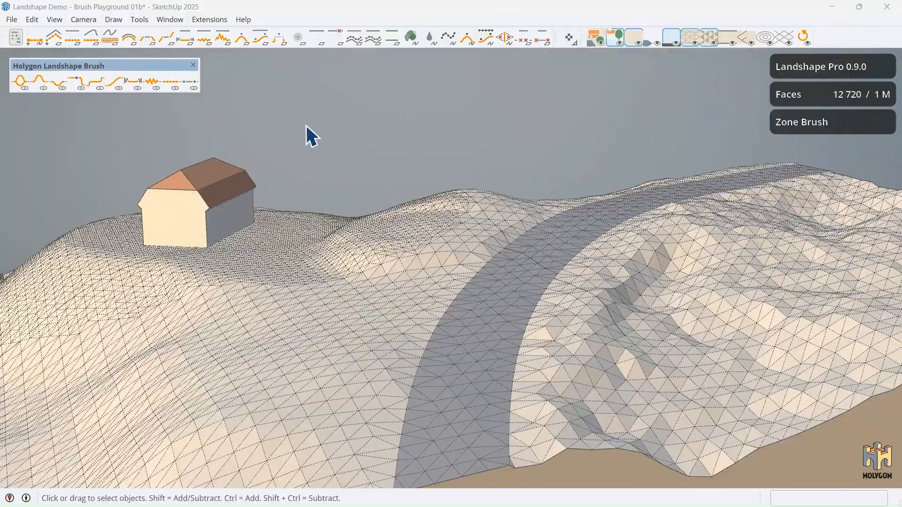
- Show contour lines on the terrain with a spacing of 1.0 m
{"action": "middle_click_drag", "start_coordinate": [306, 126], "coordinate": [318, 151]}
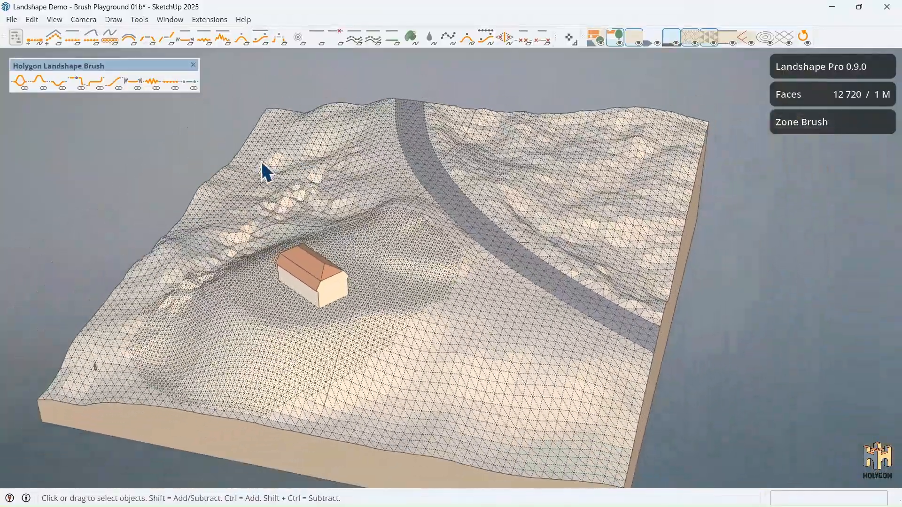
{"action": "mouse_move", "coordinate": [262, 171]}
{"action": "middle_mouse_down"}
{"action": "mouse_move", "coordinate": [252, 171]}
{"action": "mouse_move", "coordinate": [252, 185]}
{"action": "middle_mouse_up"}
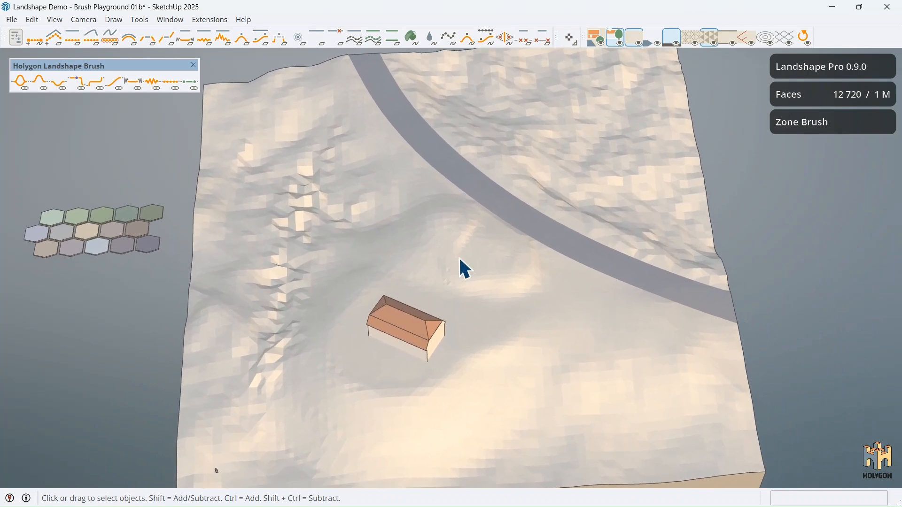
{"action": "left_click", "coordinate": [765, 43]}
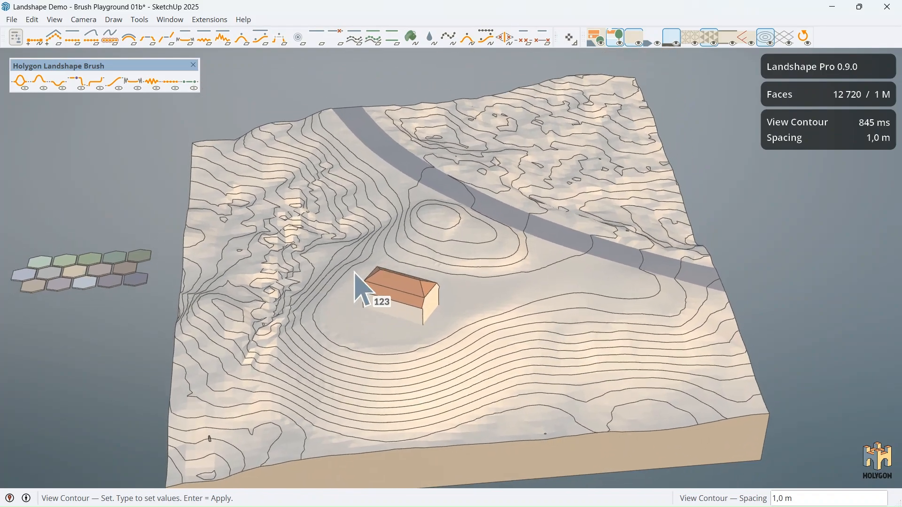
{"action": "middle_click_drag", "start_coordinate": [164, 263], "coordinate": [158, 280]}
- Paint a zone around the house with the Zone Brush using the Grass Fair material, 1.0 m resolution and 5.9 m radius
{"action": "left_click", "coordinate": [192, 91]}
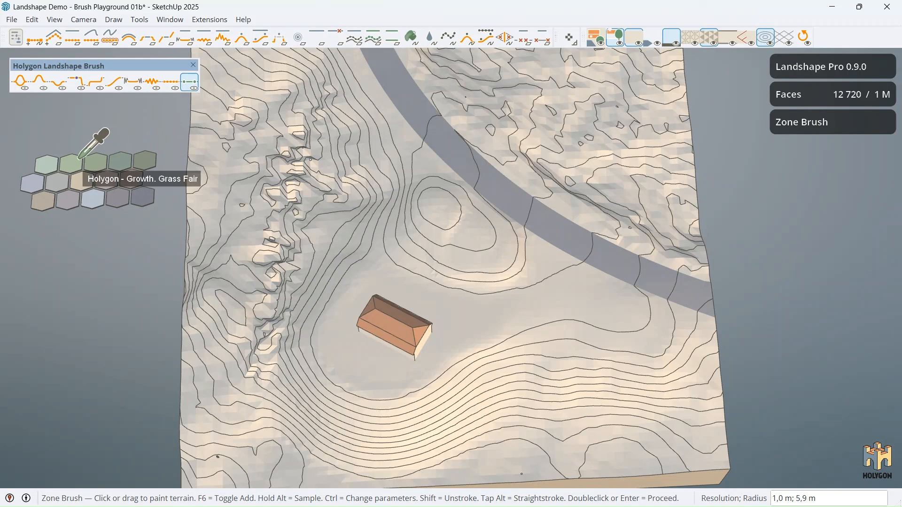
{"action": "mouse_move", "coordinate": [439, 310]}
{"action": "middle_mouse_down"}
{"action": "mouse_move", "coordinate": [400, 253]}
{"action": "mouse_move", "coordinate": [362, 251]}
{"action": "middle_mouse_up"}
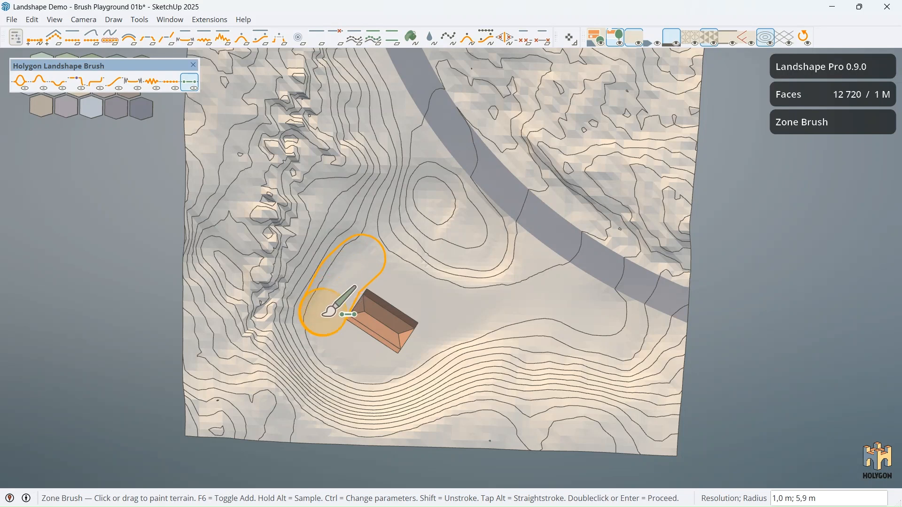
{"action": "mouse_move", "coordinate": [323, 316]}
{"action": "left_mouse_down"}
{"action": "mouse_move", "coordinate": [336, 359]}
{"action": "mouse_move", "coordinate": [366, 366]}
{"action": "mouse_move", "coordinate": [418, 357]}
{"action": "mouse_move", "coordinate": [441, 332]}
{"action": "mouse_move", "coordinate": [477, 323]}
{"action": "mouse_move", "coordinate": [479, 298]}
{"action": "mouse_move", "coordinate": [438, 298]}
{"action": "mouse_move", "coordinate": [387, 277]}
{"action": "left_mouse_up"}
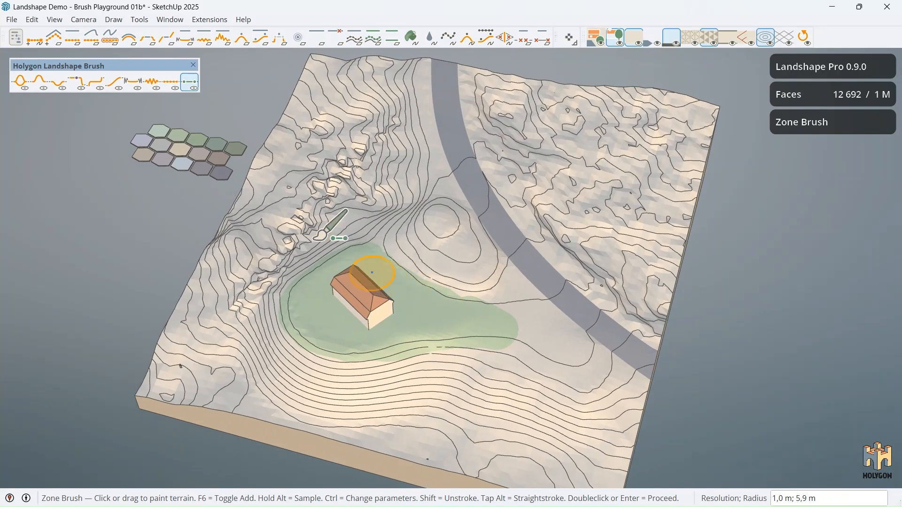
- Sample the Soil. Gravel material, paint a driveway zone from the house to the road, and finish the Zone Brush
{"action": "left_click", "coordinate": [199, 152], "text": "alt"}
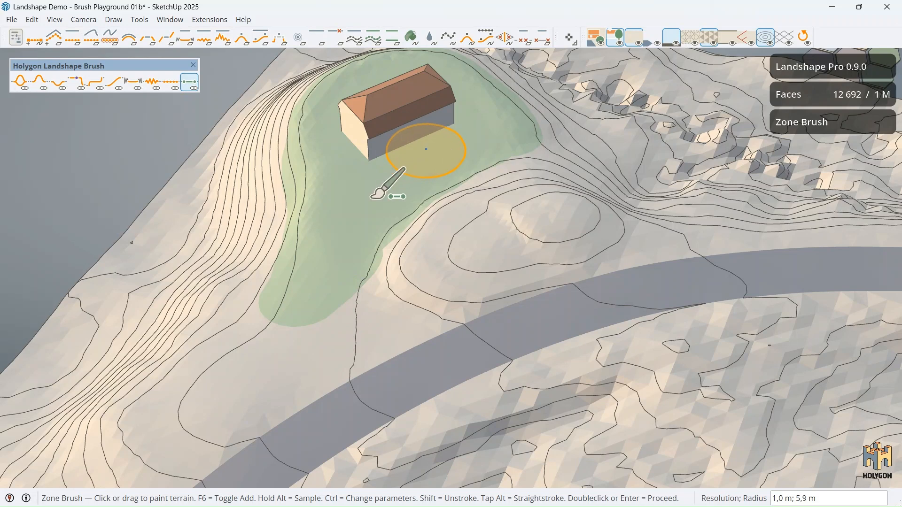
{"action": "mouse_move", "coordinate": [376, 191]}
{"action": "left_mouse_down"}
{"action": "mouse_move", "coordinate": [319, 276]}
{"action": "mouse_move", "coordinate": [326, 364]}
{"action": "mouse_move", "coordinate": [305, 381]}
{"action": "mouse_move", "coordinate": [295, 373]}
{"action": "mouse_move", "coordinate": [308, 336]}
{"action": "mouse_move", "coordinate": [286, 400]}
{"action": "mouse_move", "coordinate": [358, 358]}
{"action": "mouse_move", "coordinate": [305, 383]}
{"action": "mouse_move", "coordinate": [275, 427]}
{"action": "left_mouse_up"}
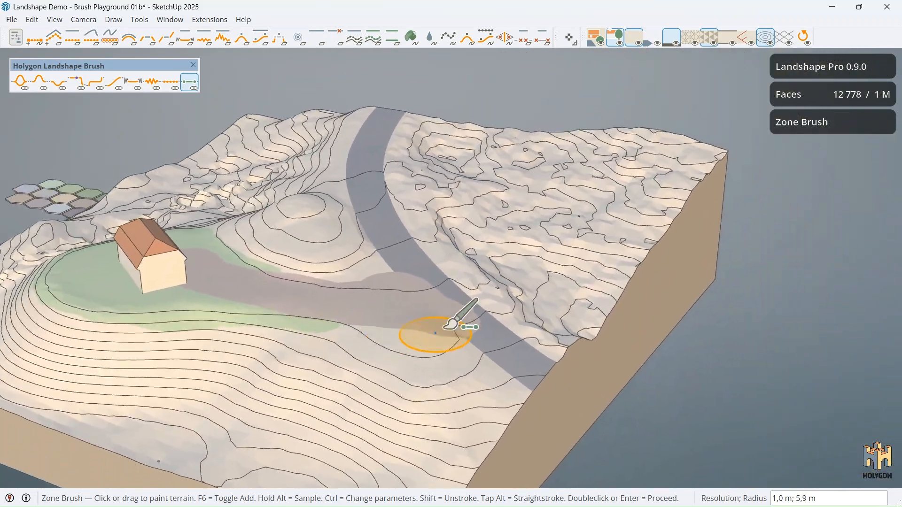
{"action": "middle_click_drag", "start_coordinate": [445, 329], "coordinate": [422, 358]}
{"action": "key", "text": "space"}
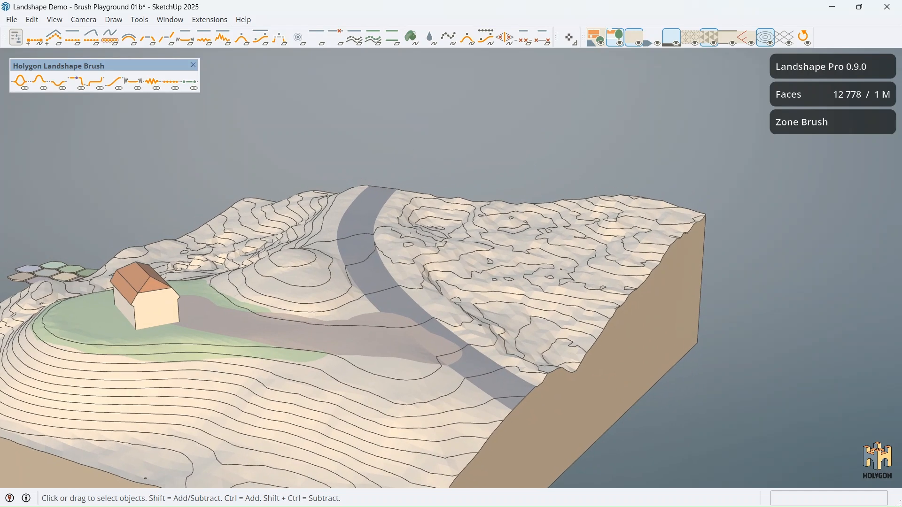
- Select the flat road shape floating above the terrain, and toggle the hidden mesh edges to inspect the road and driveway zones
{"action": "scroll", "coordinate": [451, 156], "scroll_direction": "down", "scroll_amount": 2}
{"action": "middle_click_drag", "start_coordinate": [452, 156], "coordinate": [389, 132]}
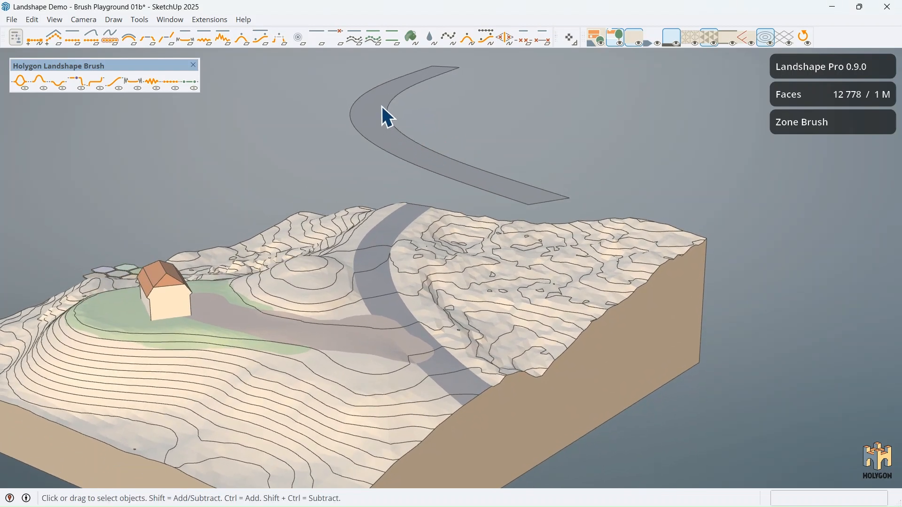
{"action": "left_click", "coordinate": [382, 107]}
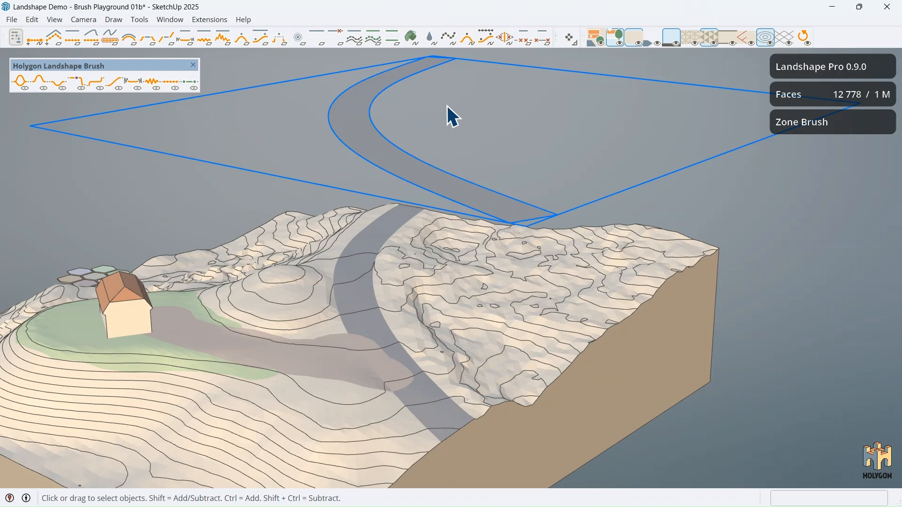
{"action": "scroll", "coordinate": [440, 406], "scroll_direction": "up", "scroll_amount": 3}
{"action": "scroll", "coordinate": [370, 329], "scroll_direction": "up", "scroll_amount": 2}
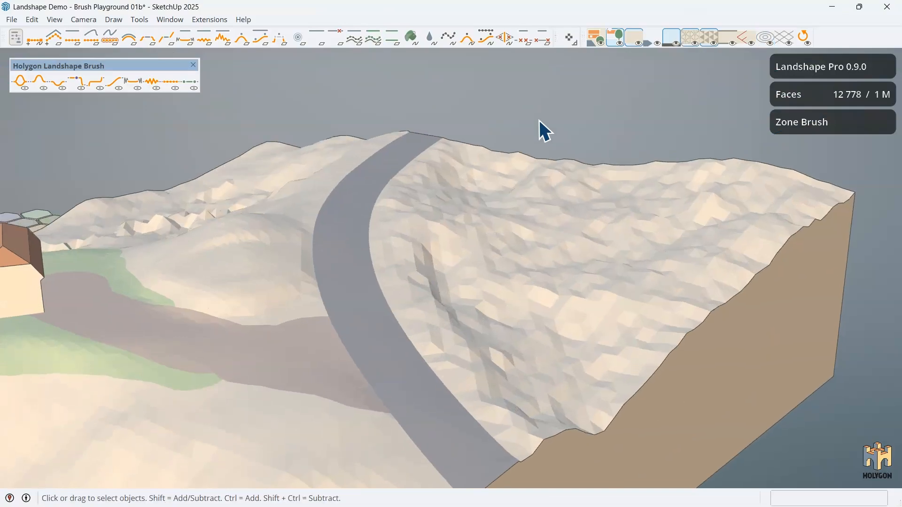
{"action": "key", "text": "alt+h"}
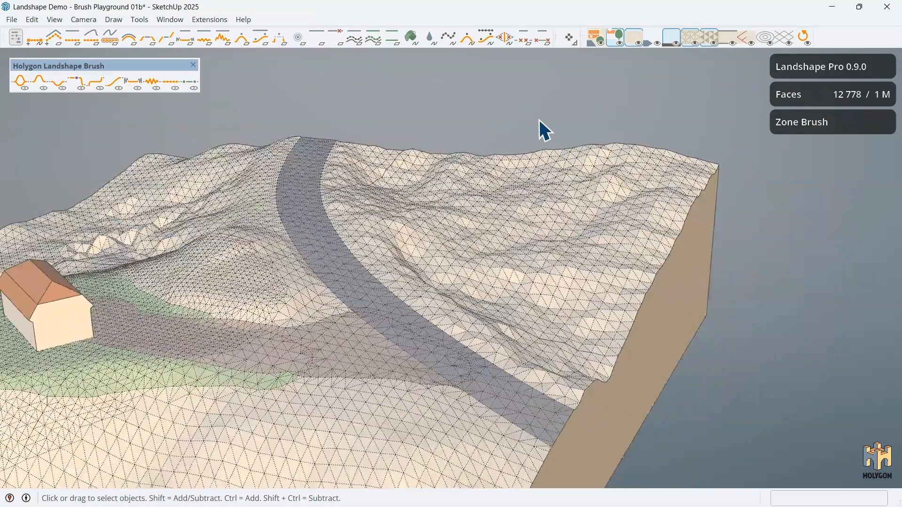
{"action": "key", "text": "alt+h"}
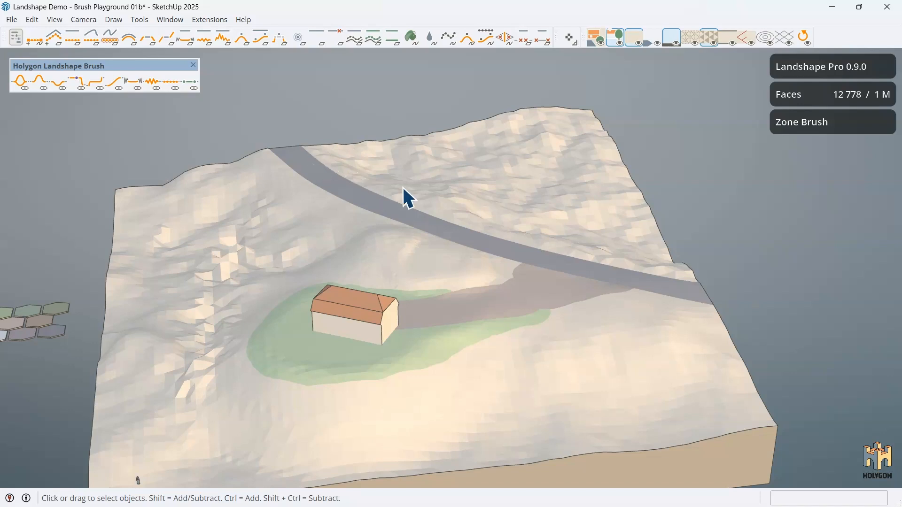
- Fill the terrain zone across the road from the house with the sampled Growth. Grass Rough material
{"action": "left_click", "coordinate": [413, 38]}
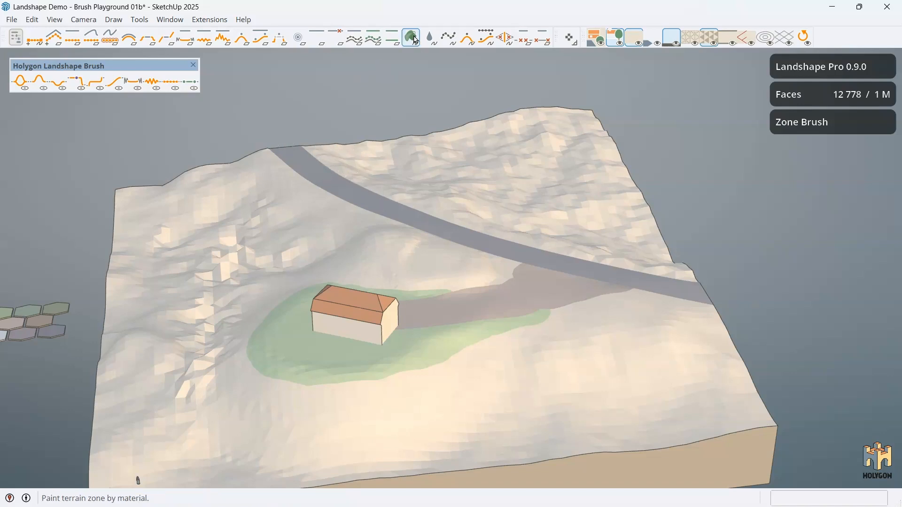
{"action": "left_click", "coordinate": [414, 39]}
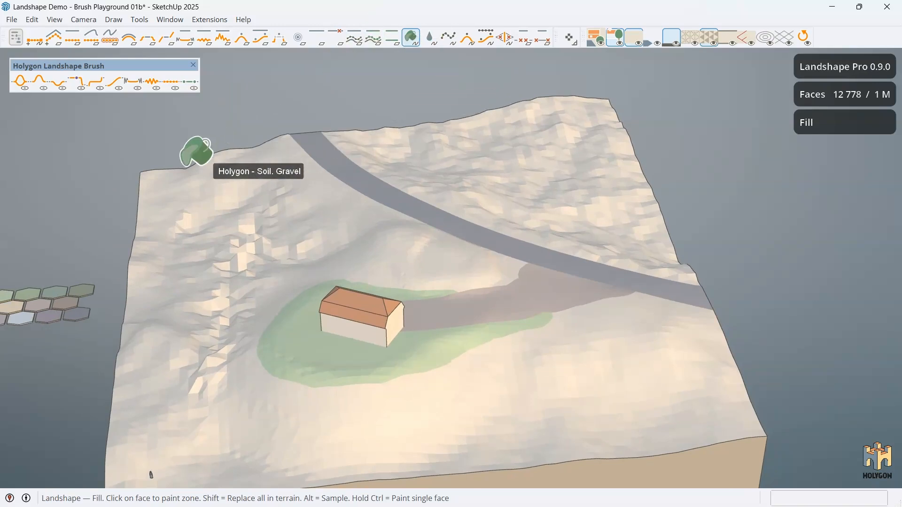
{"action": "middle_click_drag", "start_coordinate": [92, 242], "coordinate": [85, 251]}
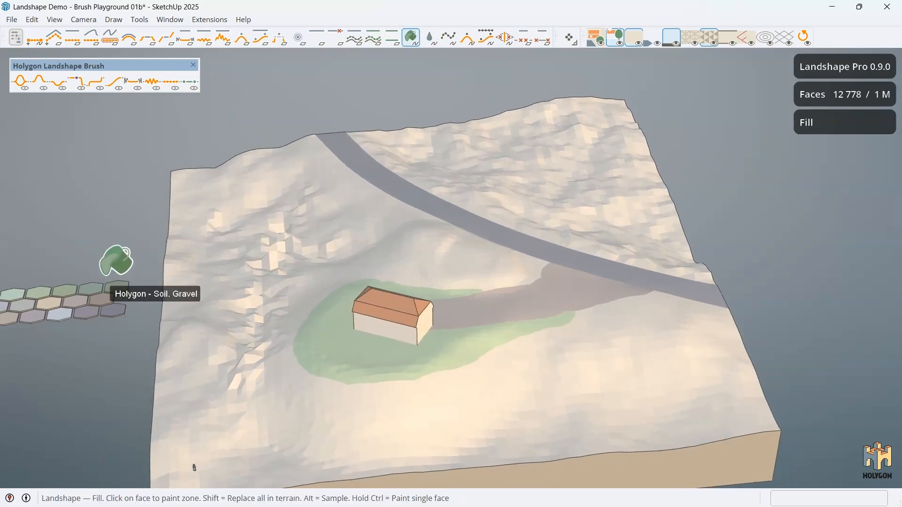
{"action": "left_click", "coordinate": [69, 288]}
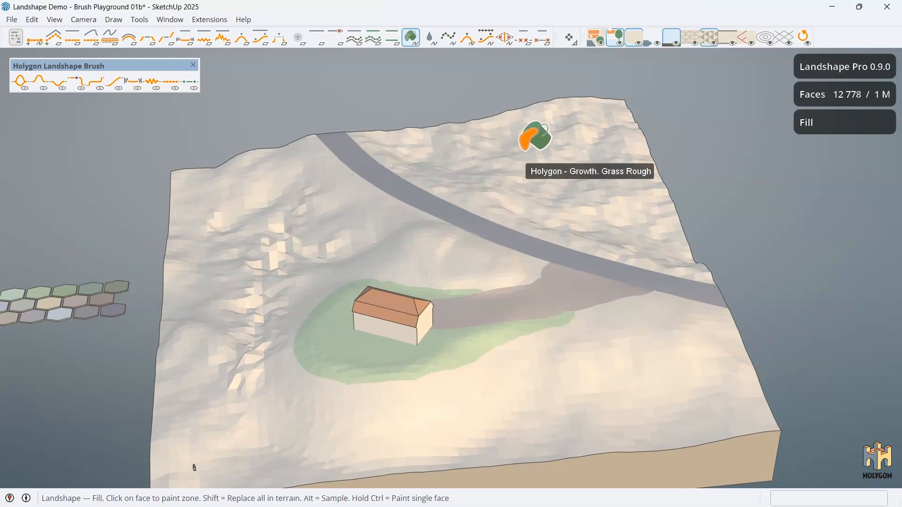
{"action": "left_click", "coordinate": [535, 136]}
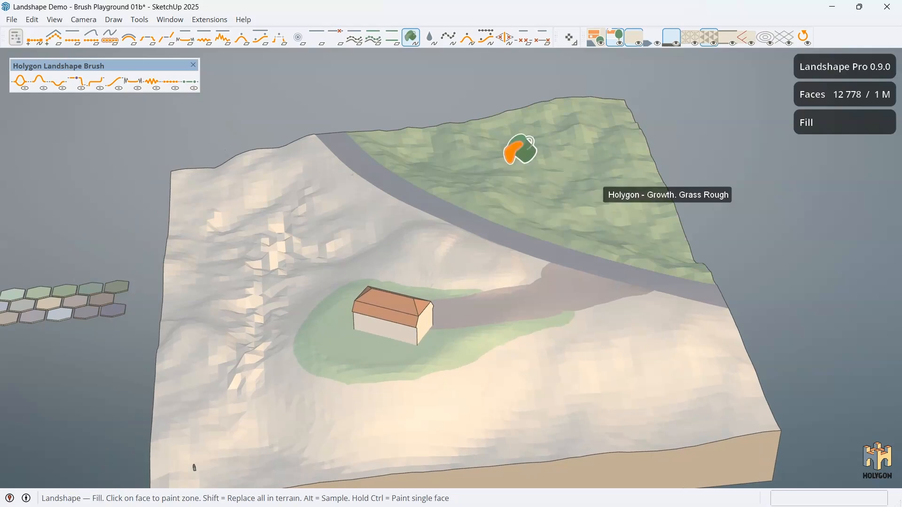
- Fill the driveway zone with Soil. Silt, followed by Rock. Basalt
{"action": "middle_click_drag", "start_coordinate": [493, 168], "coordinate": [473, 173]}
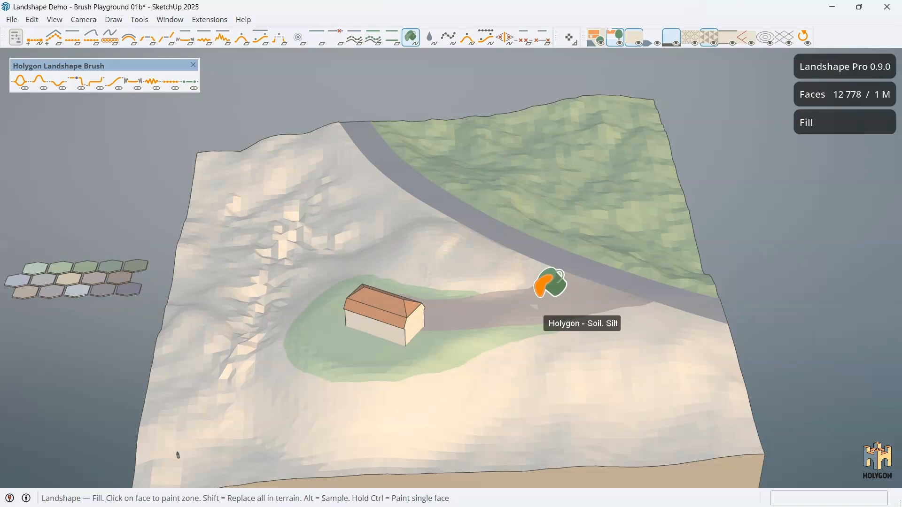
{"action": "left_click", "coordinate": [527, 305], "text": "ctrl"}
{"action": "left_click", "coordinate": [526, 306]}
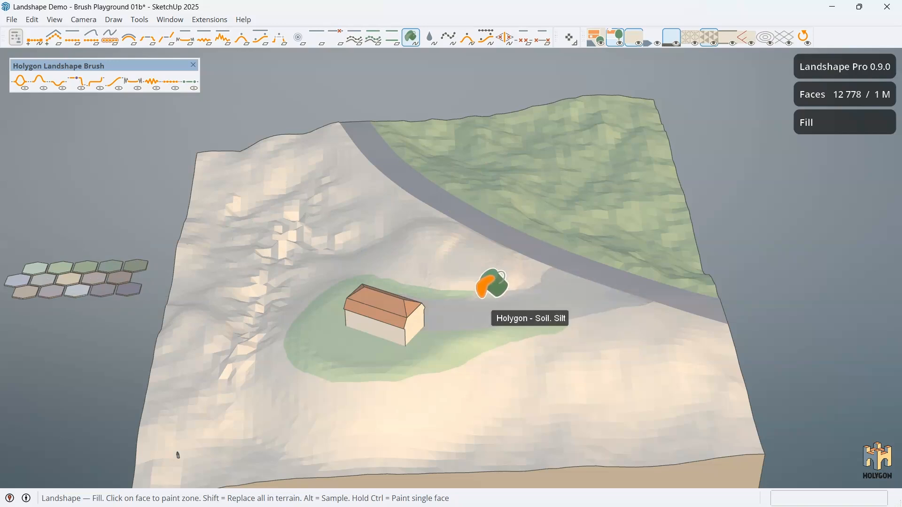
{"action": "left_click", "coordinate": [548, 288]}
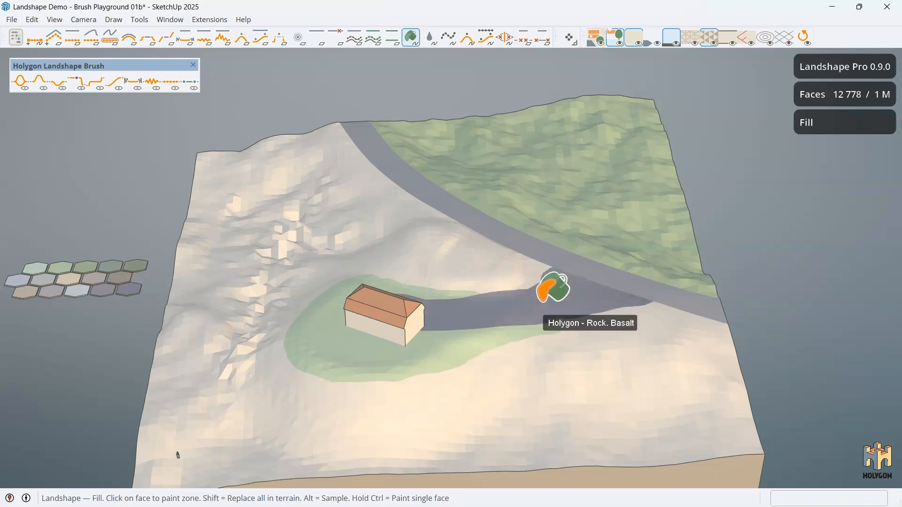
- Sample the Soil. Gravel swatch and fill the driveway zone between the house and the road with it
{"action": "middle_click_drag", "start_coordinate": [461, 288], "coordinate": [382, 261]}
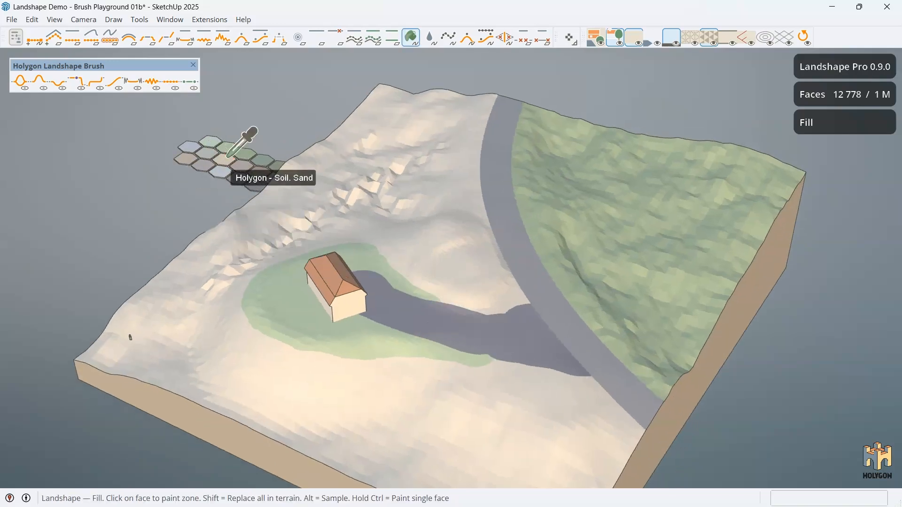
{"action": "left_click", "coordinate": [241, 166]}
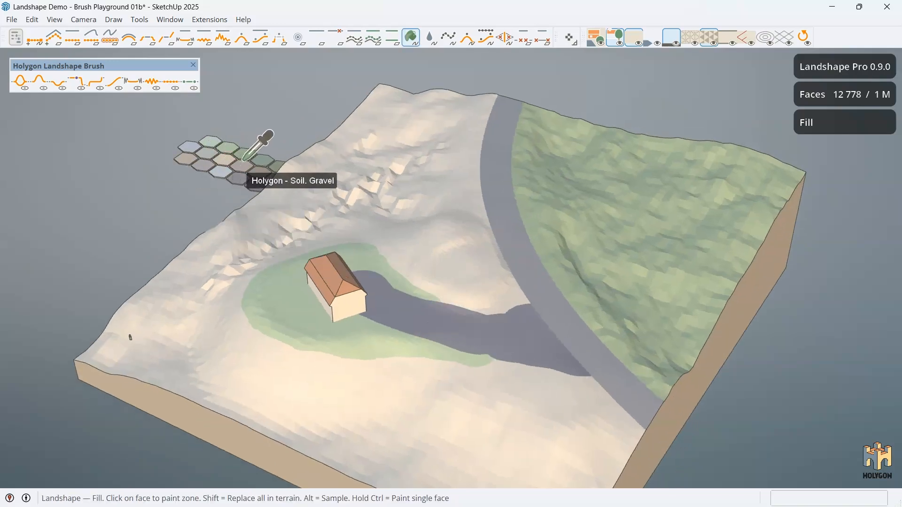
{"action": "left_click", "coordinate": [483, 336]}
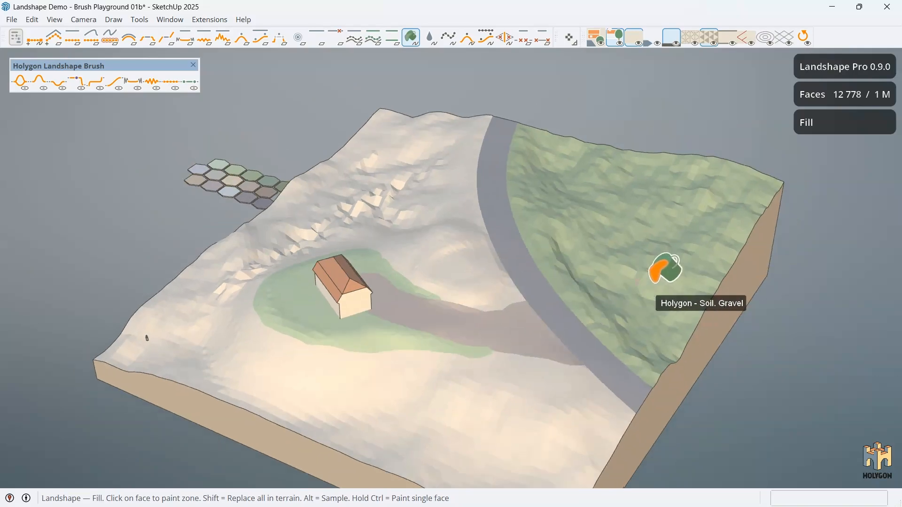
- Select the small human figure near the terrain's front corner and plant it beside the house's driveway-side corner
{"action": "middle_click_drag", "start_coordinate": [655, 282], "coordinate": [688, 268]}
{"action": "key", "text": "space"}
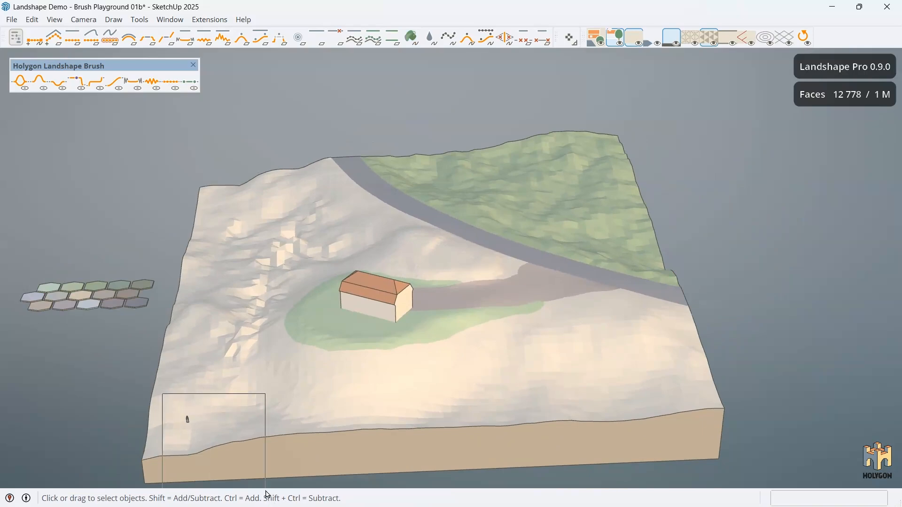
{"action": "left_click_drag", "start_coordinate": [265, 491], "coordinate": [265, 491]}
{"action": "key", "text": "m"}
{"action": "scroll", "coordinate": [439, 347], "scroll_direction": "up", "scroll_amount": 4}
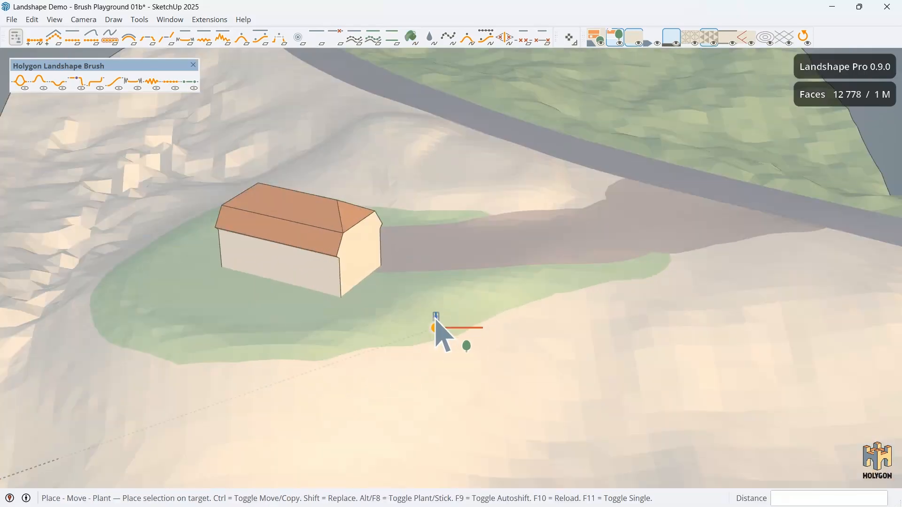
{"action": "scroll", "coordinate": [436, 324], "scroll_direction": "down", "scroll_amount": 2}
{"action": "left_click", "coordinate": [374, 275]}
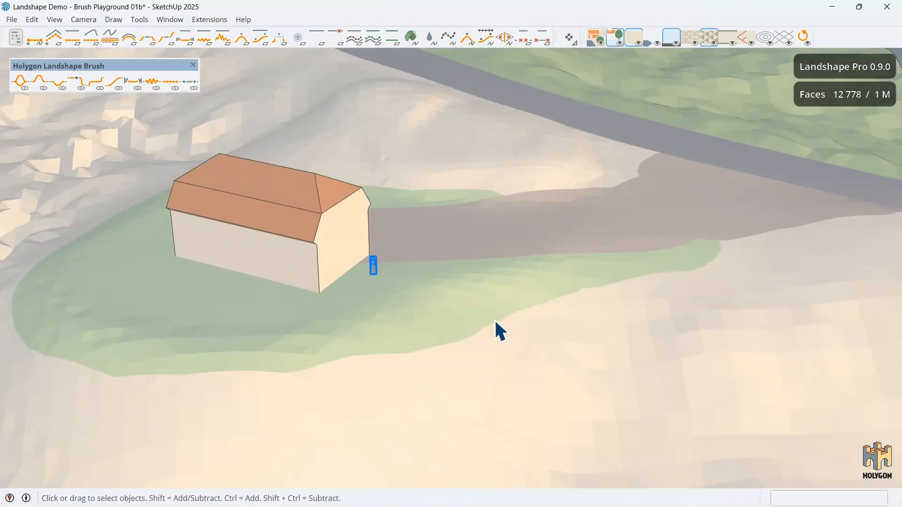
- Scatter the seven tree samples over the grass zone across the road with the Spawn Brush at 125 % density, 20.0 m falloff and 22.5 m radius
{"action": "scroll", "coordinate": [494, 317], "scroll_direction": "down", "scroll_amount": 6}
{"action": "left_click", "coordinate": [432, 162]}
{"action": "middle_click_drag", "start_coordinate": [432, 161], "coordinate": [451, 198]}
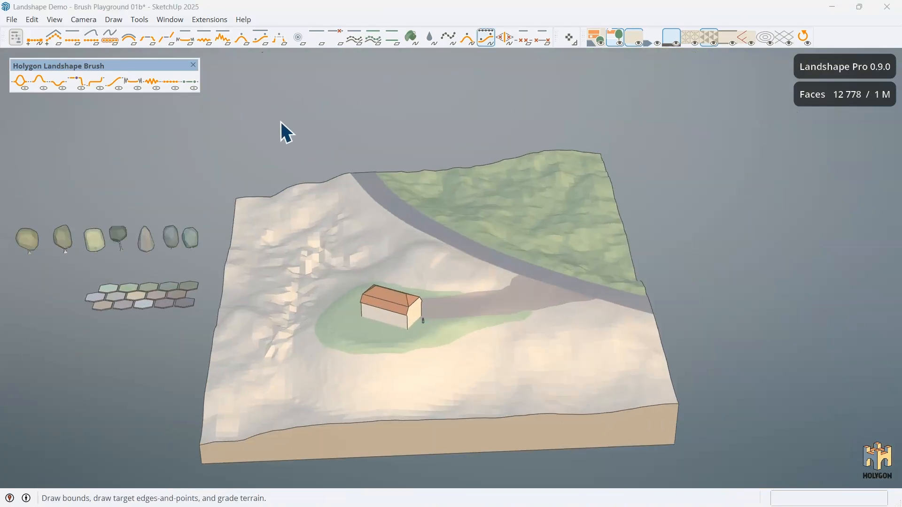
{"action": "scroll", "coordinate": [281, 121], "scroll_direction": "down", "scroll_amount": 2}
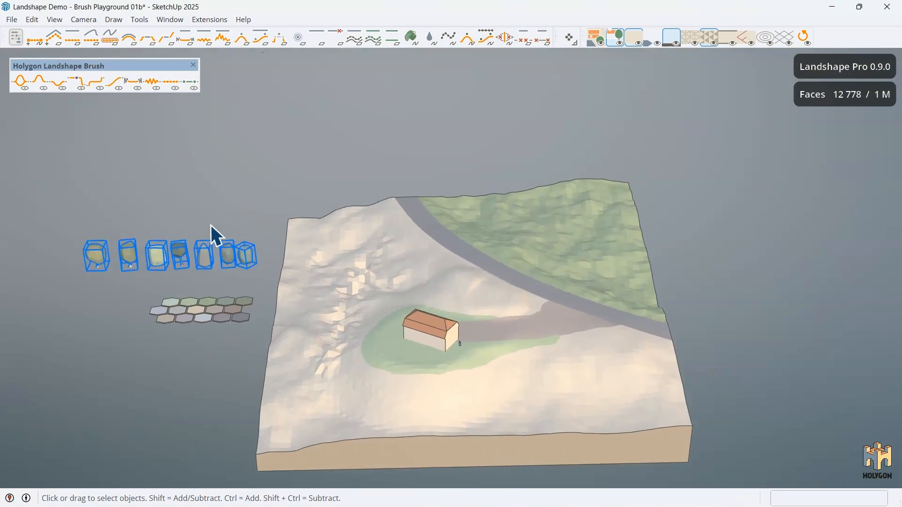
{"action": "middle_click_drag", "start_coordinate": [210, 225], "coordinate": [212, 227]}
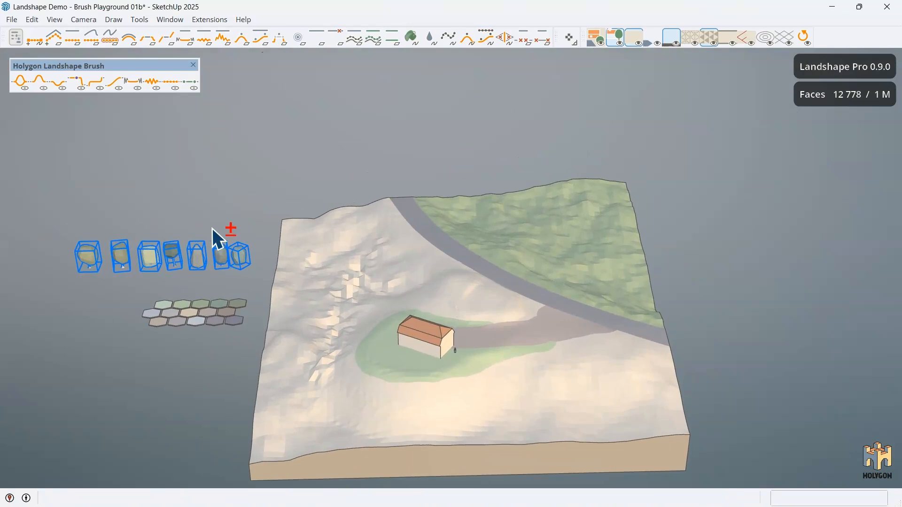
{"action": "key", "text": "s"}
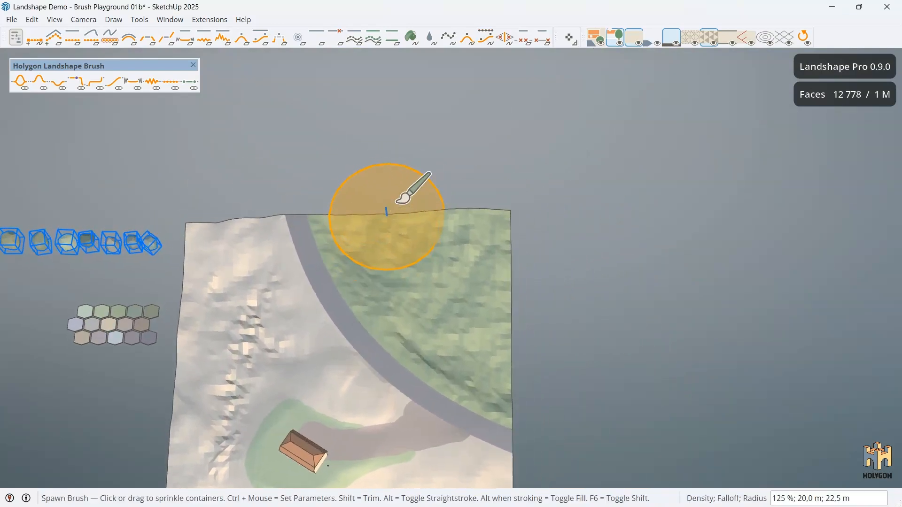
{"action": "mouse_move", "coordinate": [421, 285]}
{"action": "left_mouse_down"}
{"action": "mouse_move", "coordinate": [473, 332]}
{"action": "mouse_move", "coordinate": [430, 310]}
{"action": "mouse_move", "coordinate": [383, 213]}
{"action": "mouse_move", "coordinate": [490, 245]}
{"action": "mouse_move", "coordinate": [499, 397]}
{"action": "left_mouse_up"}
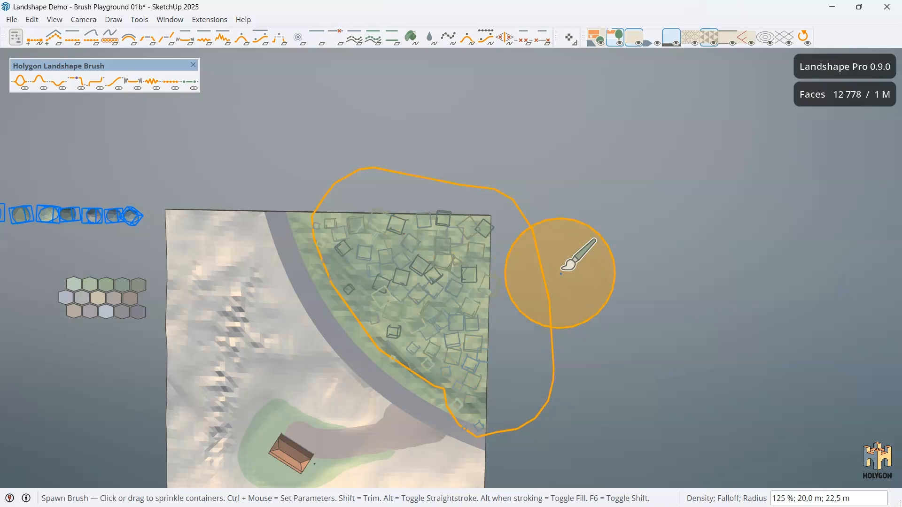
{"action": "middle_click_drag", "start_coordinate": [562, 269], "coordinate": [521, 428]}
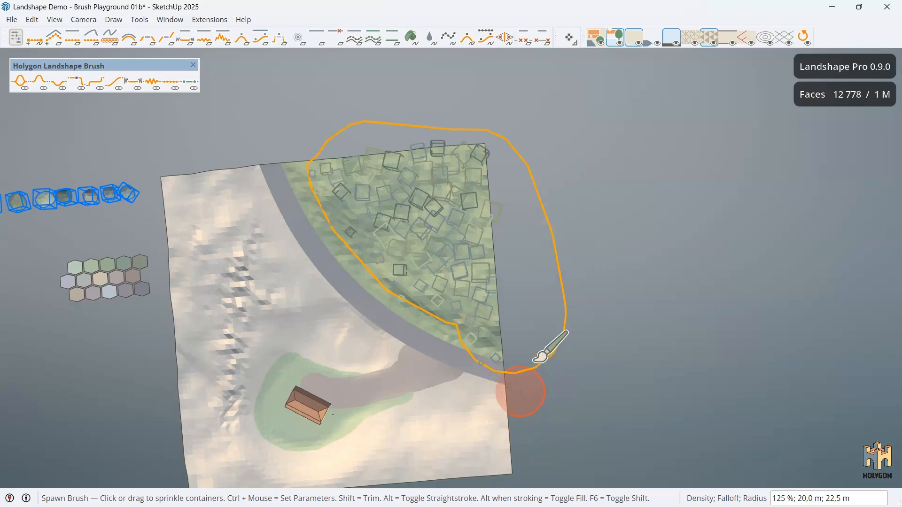
{"action": "mouse_move", "coordinate": [533, 367]}
{"action": "left_mouse_down"}
{"action": "mouse_move", "coordinate": [514, 348]}
{"action": "mouse_move", "coordinate": [441, 351]}
{"action": "left_mouse_up"}
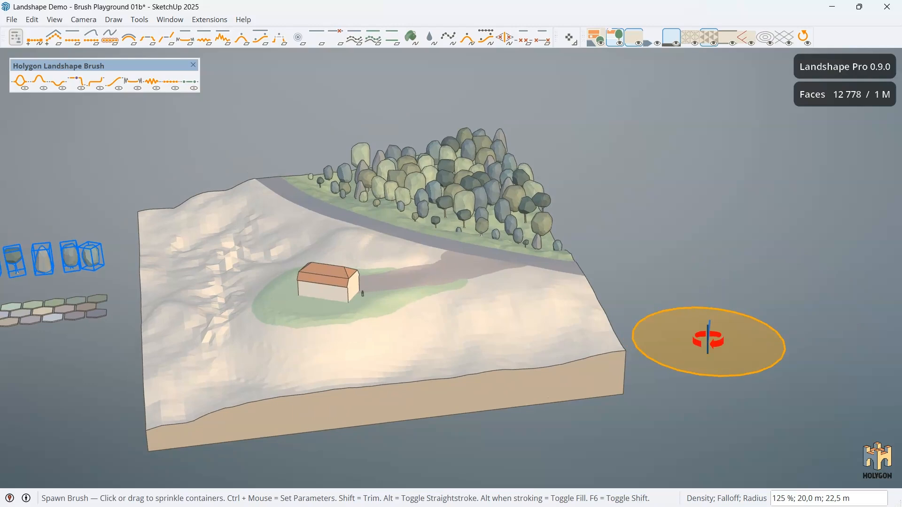
- Delete the tree samples and material swatches beside the terrain and fit the whole model in view
{"action": "key", "text": "space"}
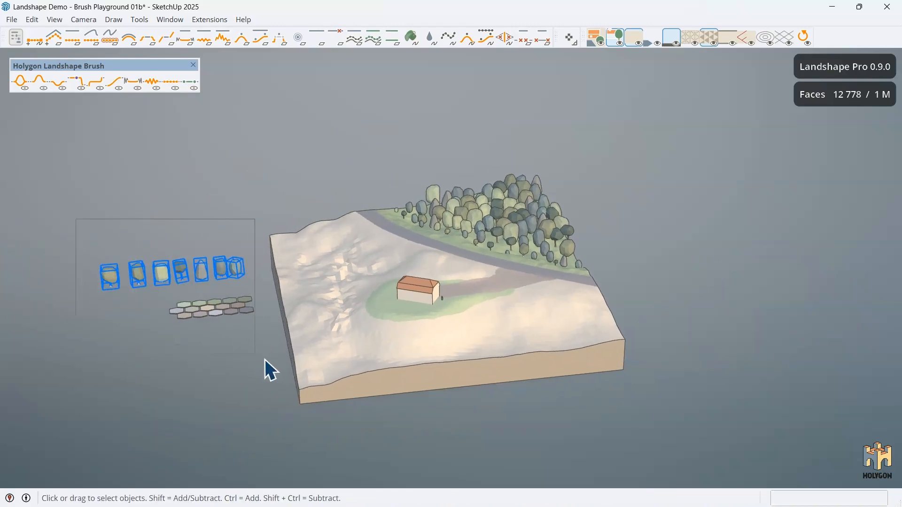
{"action": "left_click_drag", "start_coordinate": [265, 360], "coordinate": [270, 361]}
{"action": "key", "text": "Delete"}
{"action": "key", "text": "shift+z"}
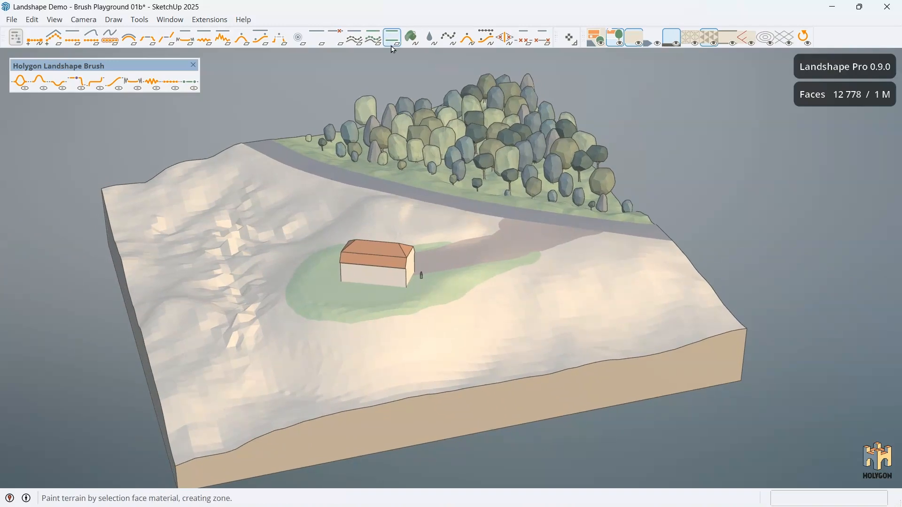
- Flood the terrain with Landshape Splash at a water level of about 20.3 m, just below the grass zone around the house
{"action": "left_click", "coordinate": [430, 37]}
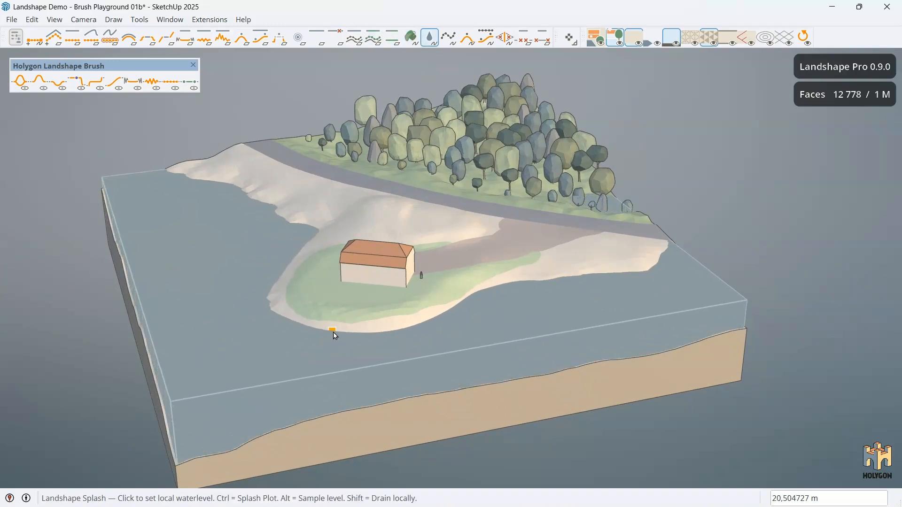
{"action": "left_click", "coordinate": [333, 334]}
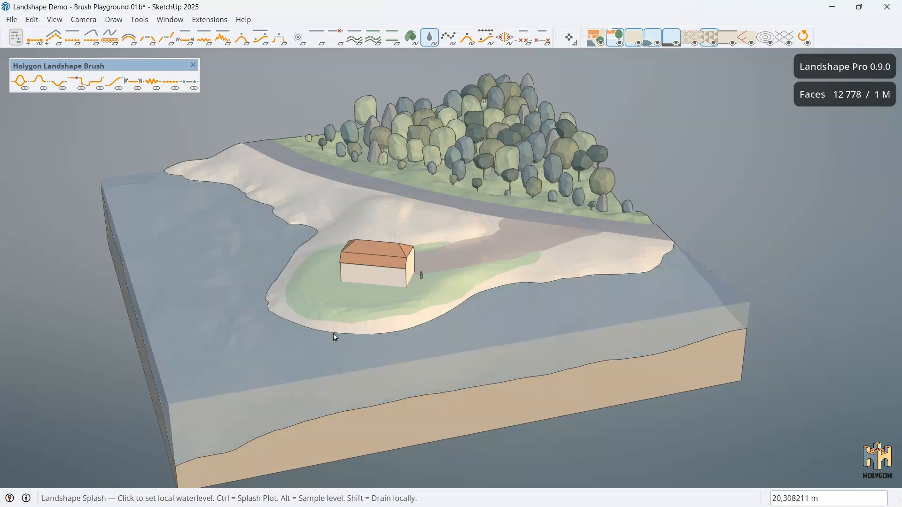
{"action": "key", "text": "space"}
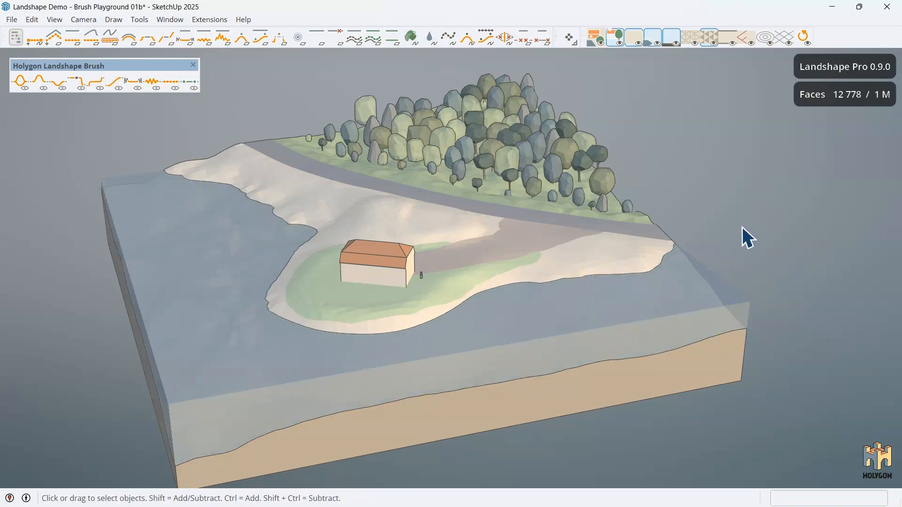
{"action": "mouse_move", "coordinate": [740, 230]}
{"action": "middle_mouse_down"}
{"action": "mouse_move", "coordinate": [729, 224]}
{"action": "mouse_move", "coordinate": [757, 227]}
{"action": "middle_mouse_up"}
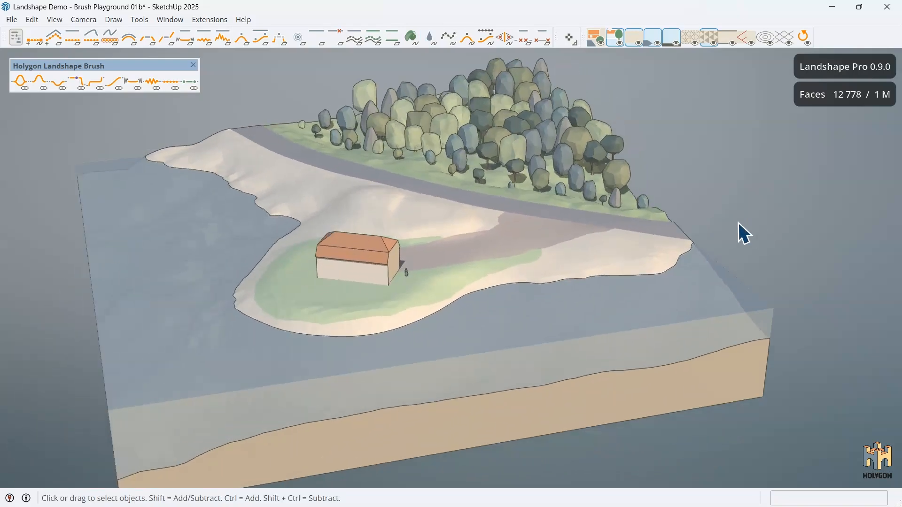
{"action": "middle_click_drag", "start_coordinate": [413, 127], "coordinate": [411, 118]}
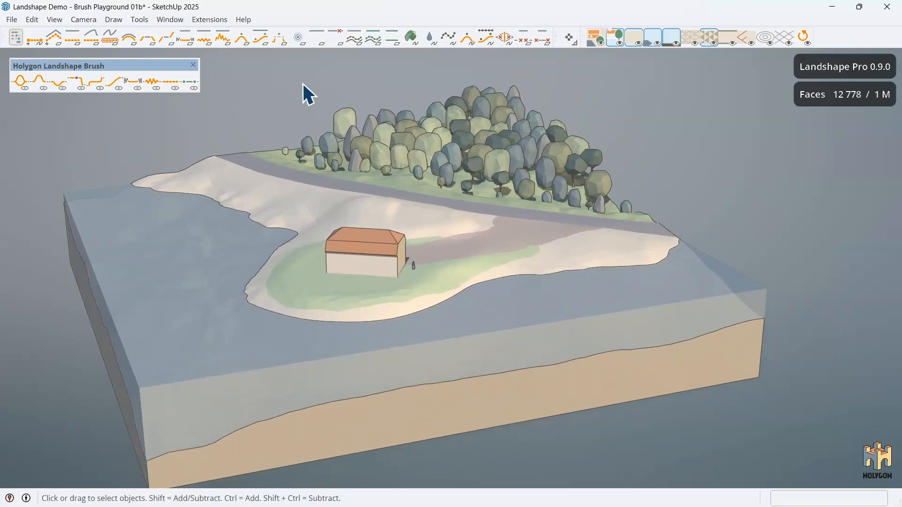
{"action": "middle_click_drag", "start_coordinate": [261, 149], "coordinate": [519, 214]}
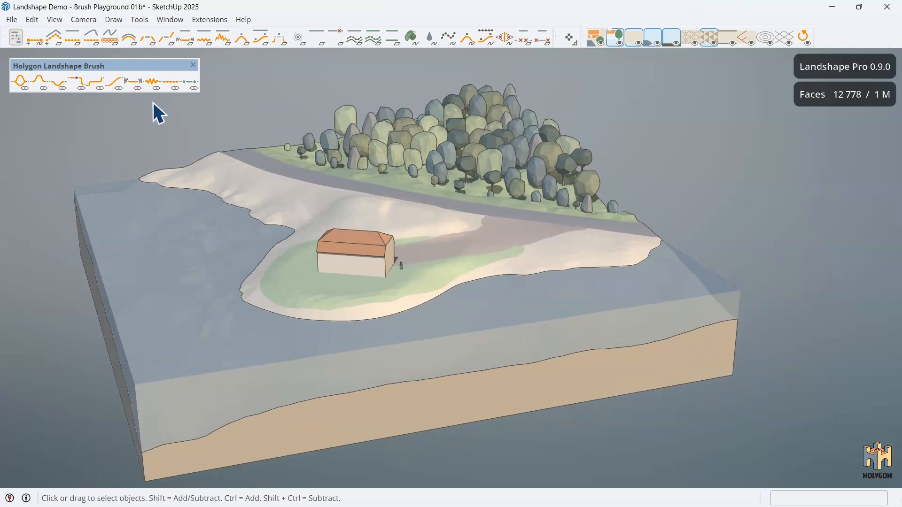
- Switch from the Smooth Brush to the Grab Brush and reduce its radius to 8.7 m
{"action": "mouse_move", "coordinate": [153, 102]}
{"action": "middle_mouse_down"}
{"action": "mouse_move", "coordinate": [219, 135]}
{"action": "mouse_move", "coordinate": [314, 227]}
{"action": "mouse_move", "coordinate": [180, 109]}
{"action": "mouse_move", "coordinate": [151, 96]}
{"action": "middle_mouse_up"}
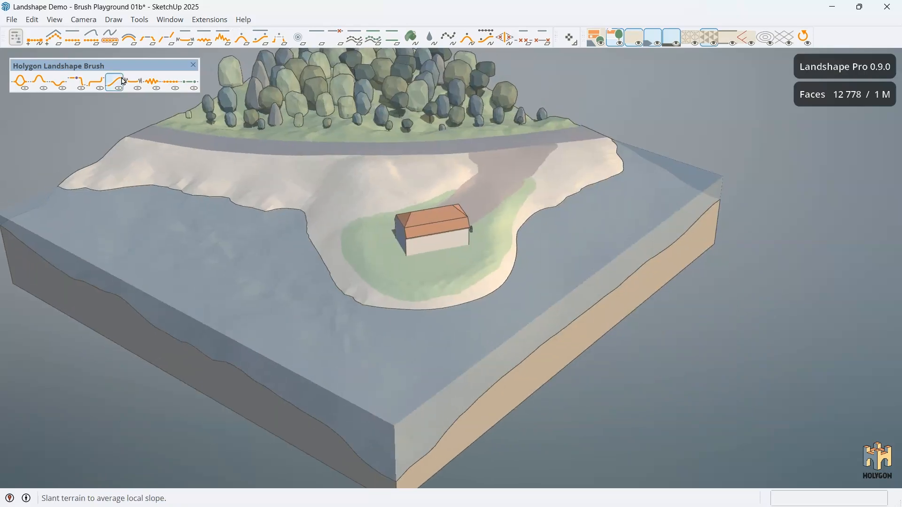
{"action": "left_click", "coordinate": [131, 82]}
{"action": "right_click", "coordinate": [249, 208]}
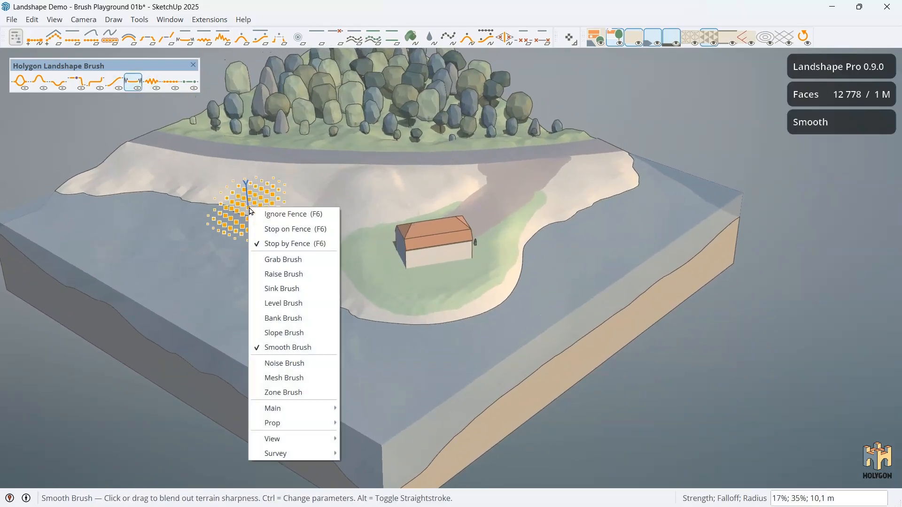
{"action": "left_click", "coordinate": [297, 260]}
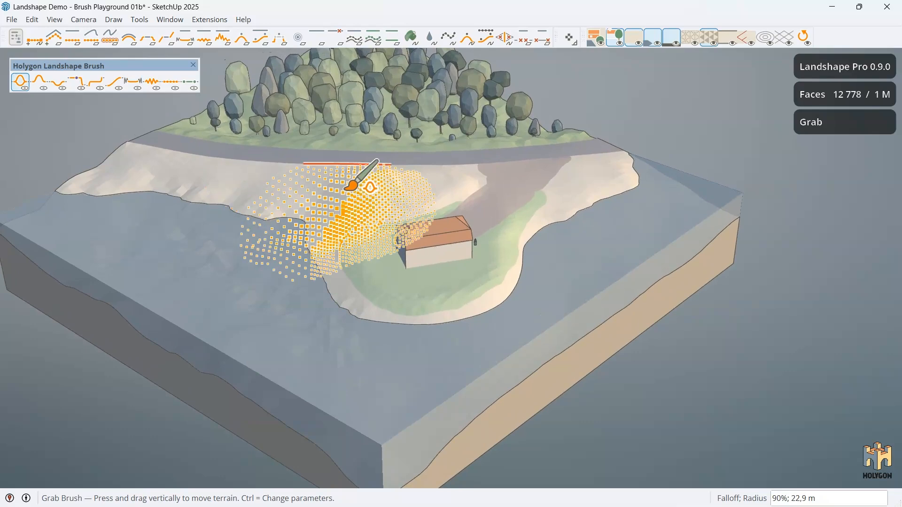
{"action": "key", "text": "ctrl"}
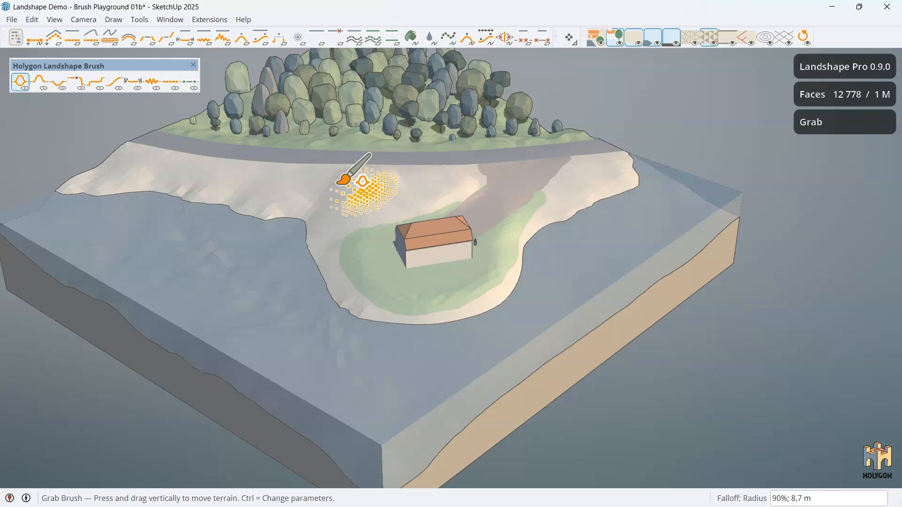
- Smooth the rough shoreline on the slope beside the house with the Smooth Brush at 17% strength, 35% falloff and 10.1 m radius
{"action": "right_click", "coordinate": [341, 199]}
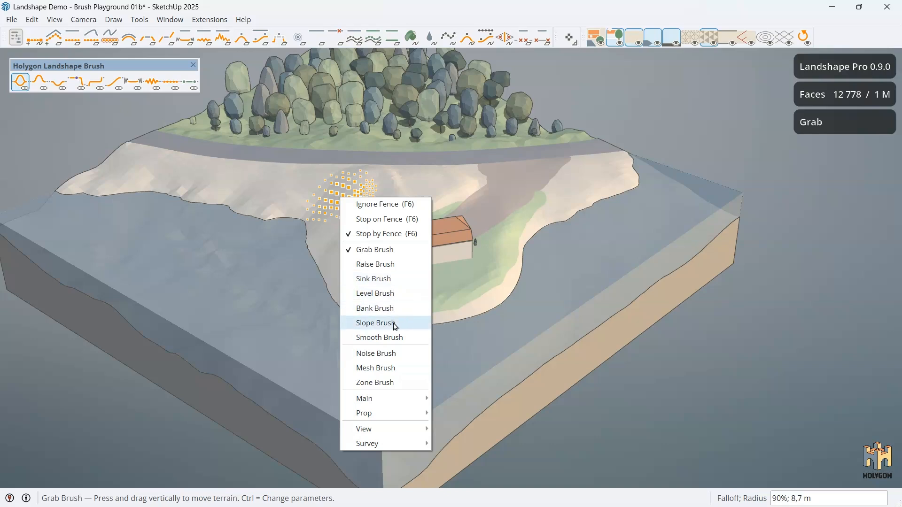
{"action": "left_click", "coordinate": [394, 338]}
{"action": "scroll", "coordinate": [412, 318], "scroll_direction": "up", "scroll_amount": 3}
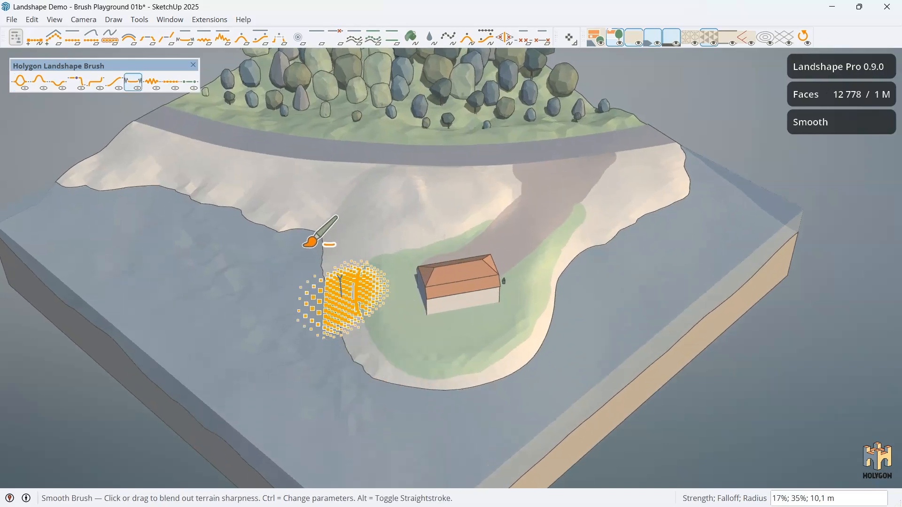
{"action": "middle_click_drag", "start_coordinate": [307, 249], "coordinate": [304, 252]}
{"action": "mouse_move", "coordinate": [267, 228]}
{"action": "left_mouse_down"}
{"action": "mouse_move", "coordinate": [101, 182]}
{"action": "mouse_move", "coordinate": [302, 238]}
{"action": "mouse_move", "coordinate": [330, 284]}
{"action": "left_mouse_up"}
{"action": "mouse_move", "coordinate": [435, 257]}
{"action": "middle_mouse_down"}
{"action": "mouse_move", "coordinate": [299, 255]}
{"action": "mouse_move", "coordinate": [298, 242]}
{"action": "middle_mouse_up"}
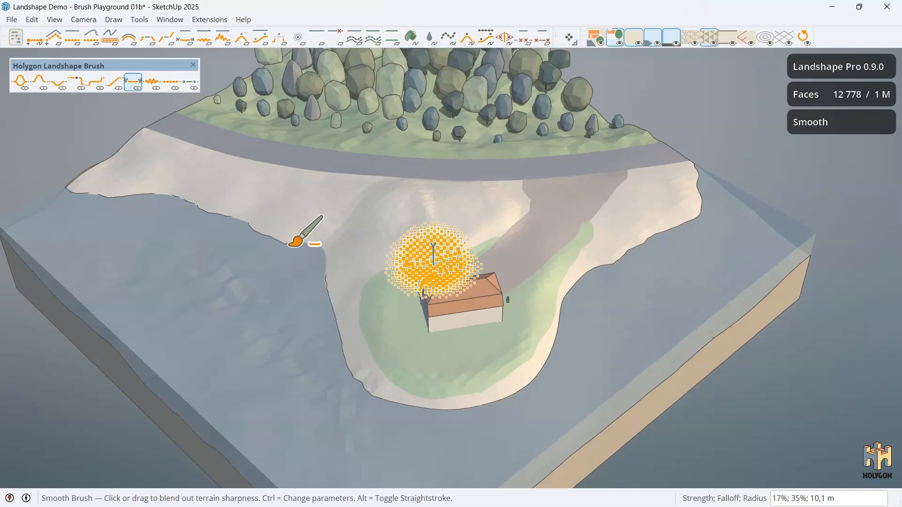
{"action": "key", "text": "space"}
- Refresh the active View items so the water surface follows the smoothed shoreline
{"action": "scroll", "coordinate": [463, 214], "scroll_direction": "down", "scroll_amount": 3}
{"action": "mouse_move", "coordinate": [463, 213]}
{"action": "middle_mouse_down"}
{"action": "mouse_move", "coordinate": [520, 213]}
{"action": "mouse_move", "coordinate": [540, 225]}
{"action": "middle_mouse_up"}
{"action": "scroll", "coordinate": [520, 213], "scroll_direction": "up", "scroll_amount": 1}
{"action": "scroll", "coordinate": [561, 202], "scroll_direction": "up", "scroll_amount": 1}
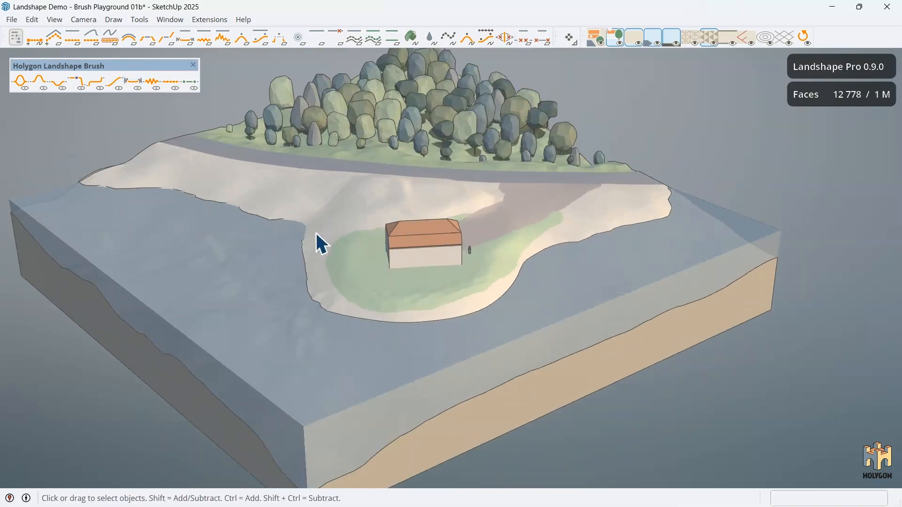
{"action": "middle_click_drag", "start_coordinate": [571, 155], "coordinate": [643, 136]}
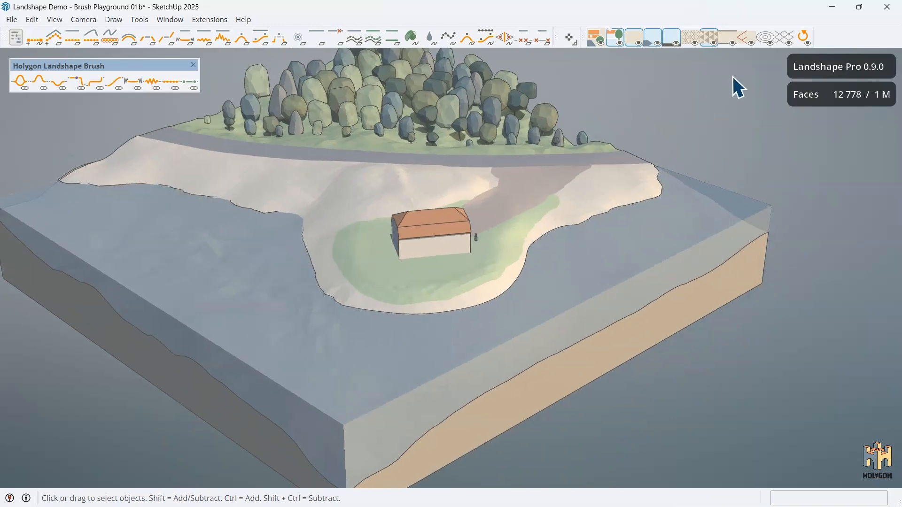
{"action": "left_click", "coordinate": [805, 38]}
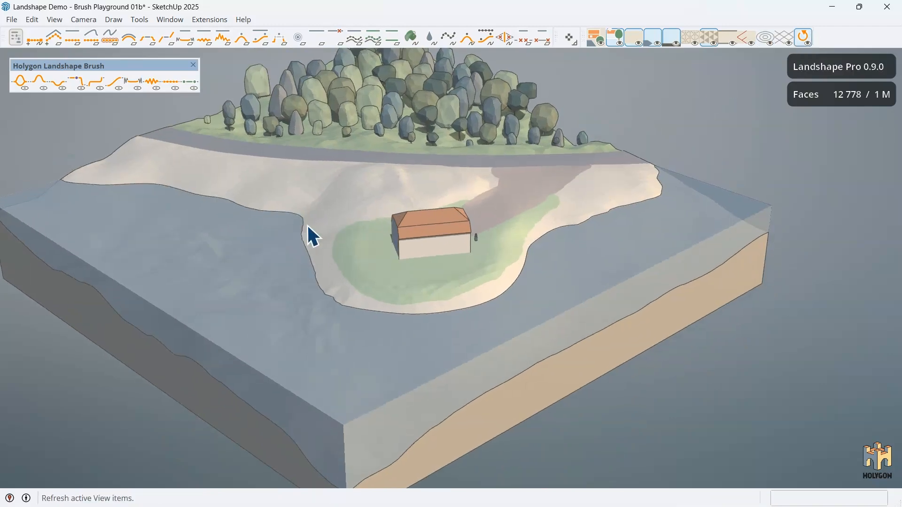
{"action": "middle_click_drag", "start_coordinate": [261, 216], "coordinate": [600, 198]}
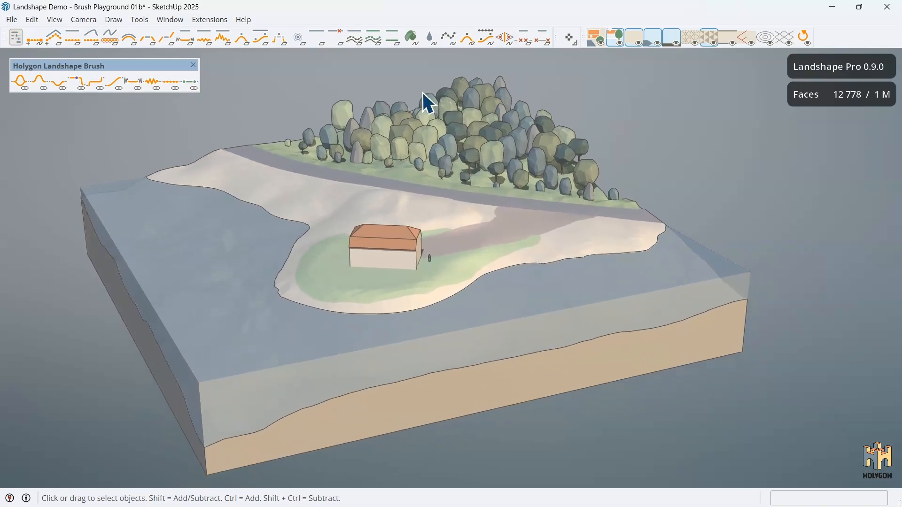
{"action": "mouse_move", "coordinate": [700, 143]}
{"action": "middle_mouse_down"}
{"action": "mouse_move", "coordinate": [687, 141]}
{"action": "mouse_move", "coordinate": [706, 159]}
{"action": "middle_mouse_up"}
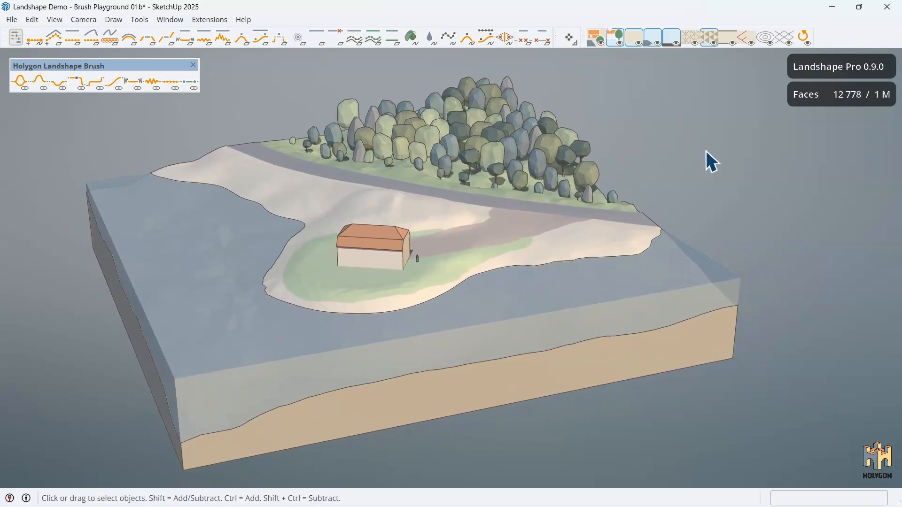